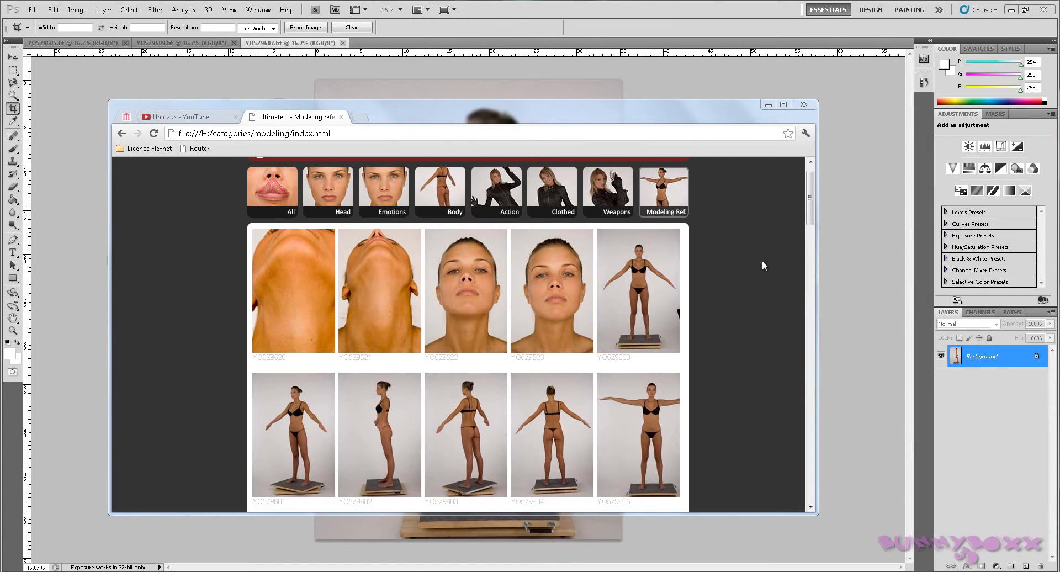
# Step: Bring Chrome forward and go to the Ballistic publisher's homepage, then its Ultimate DVD series listing
pyautogui.click(747, 320)
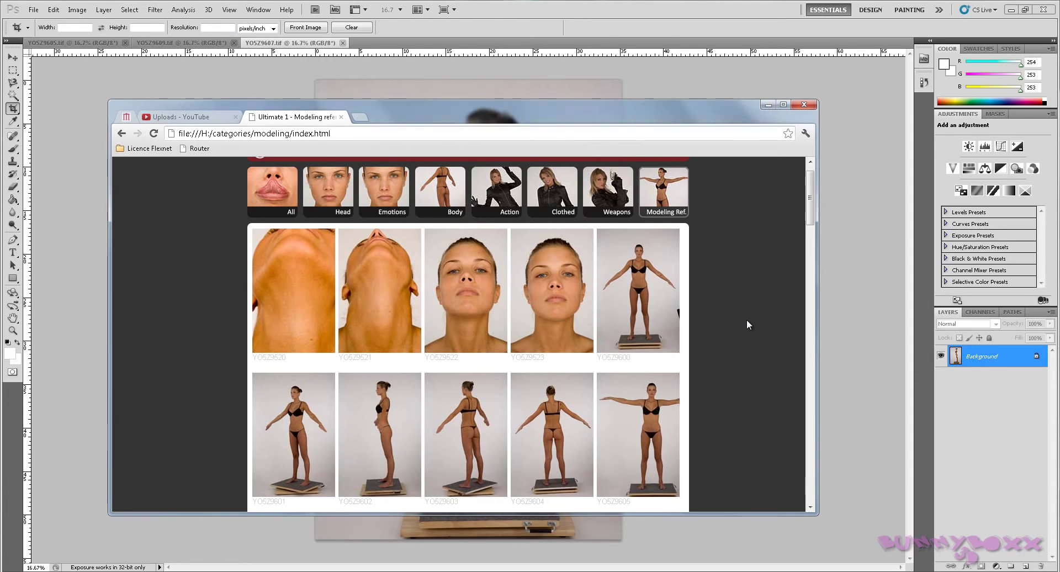
pyautogui.scroll(1, 745, 318)
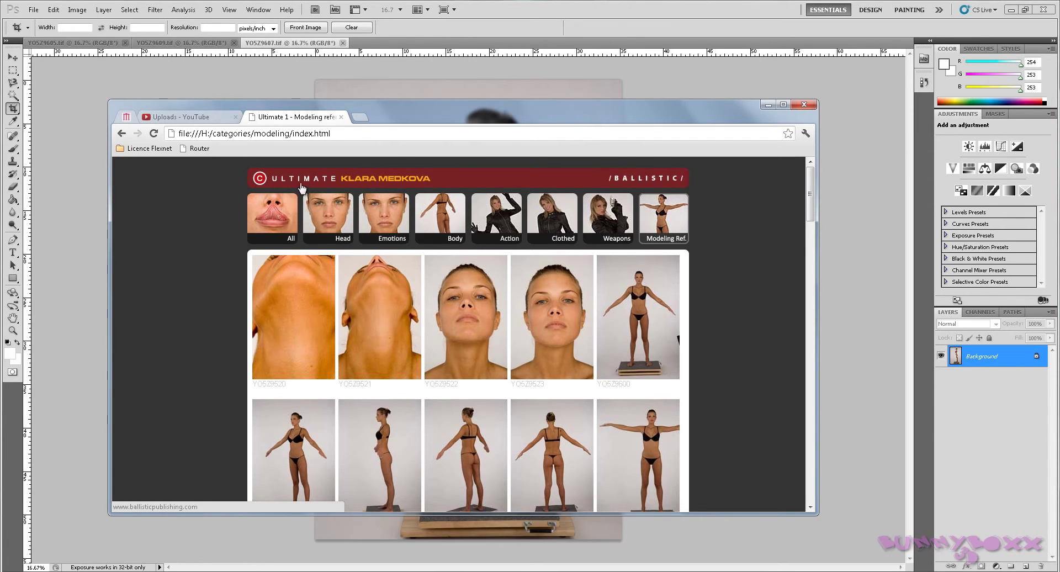
pyautogui.click(620, 183)
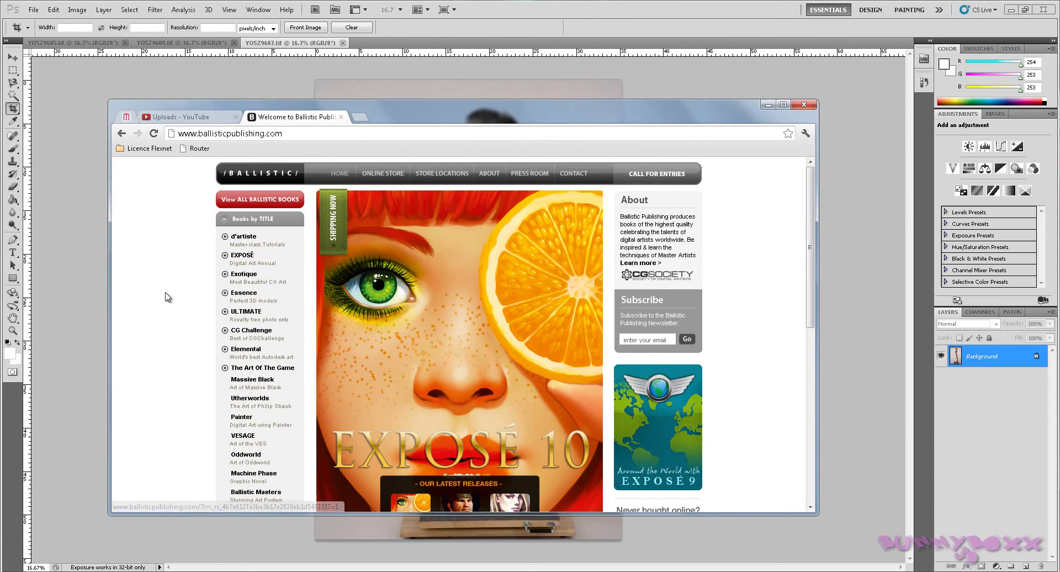
pyautogui.scroll(-4, 188, 295)
pyautogui.scroll(1, 190, 294)
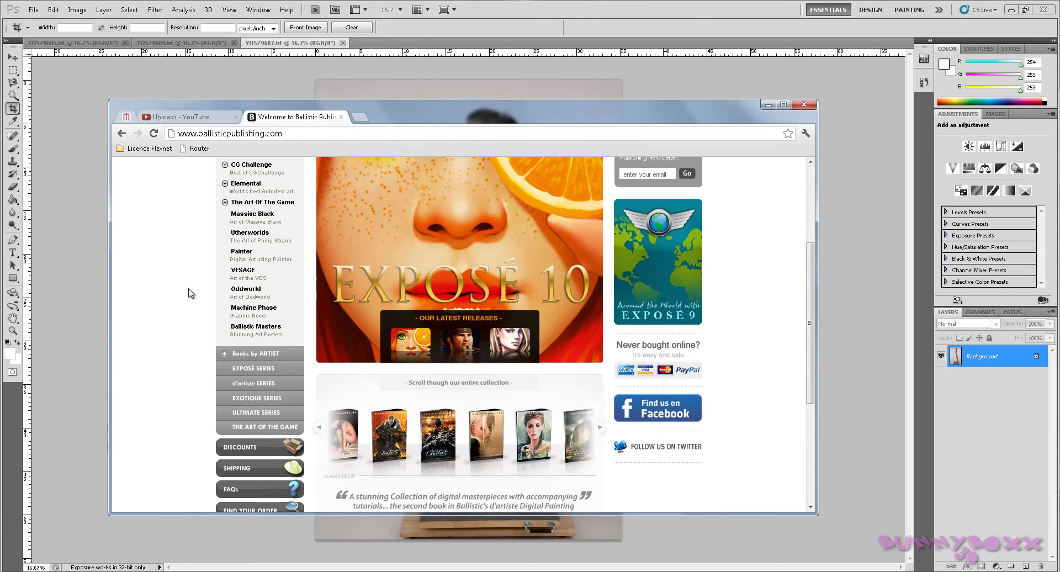
pyautogui.click(276, 414)
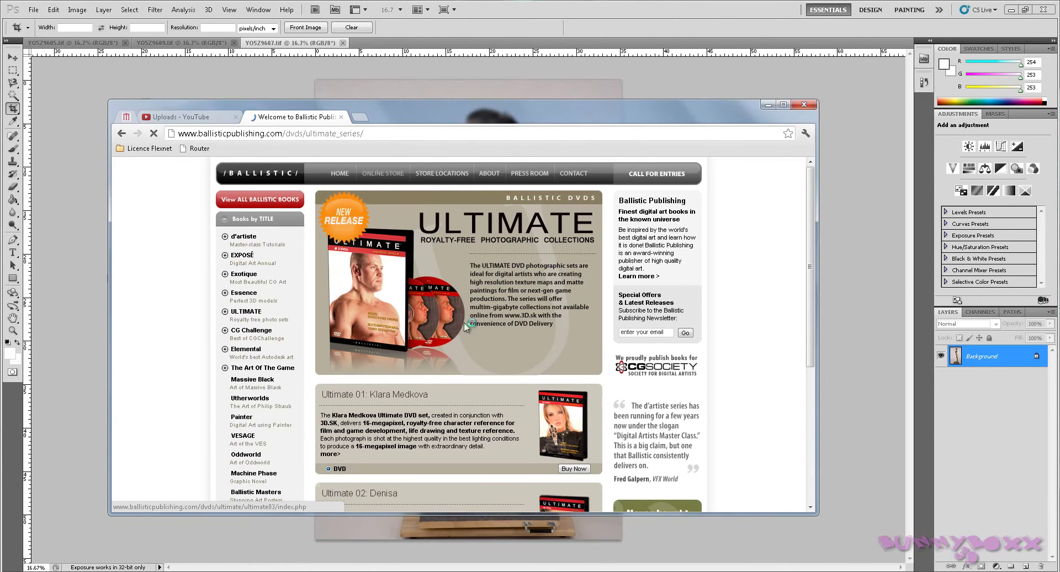
# Step: Look through the Ultimate series listing and open the Ultimate 01 DVD product page
pyautogui.scroll(-3, 463, 322)
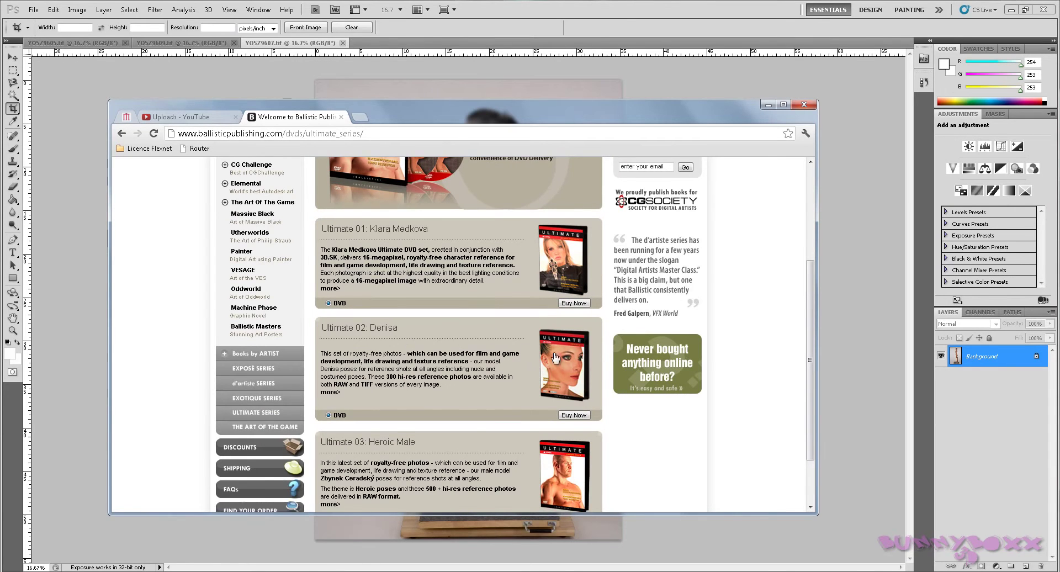
pyautogui.scroll(-1, 374, 379)
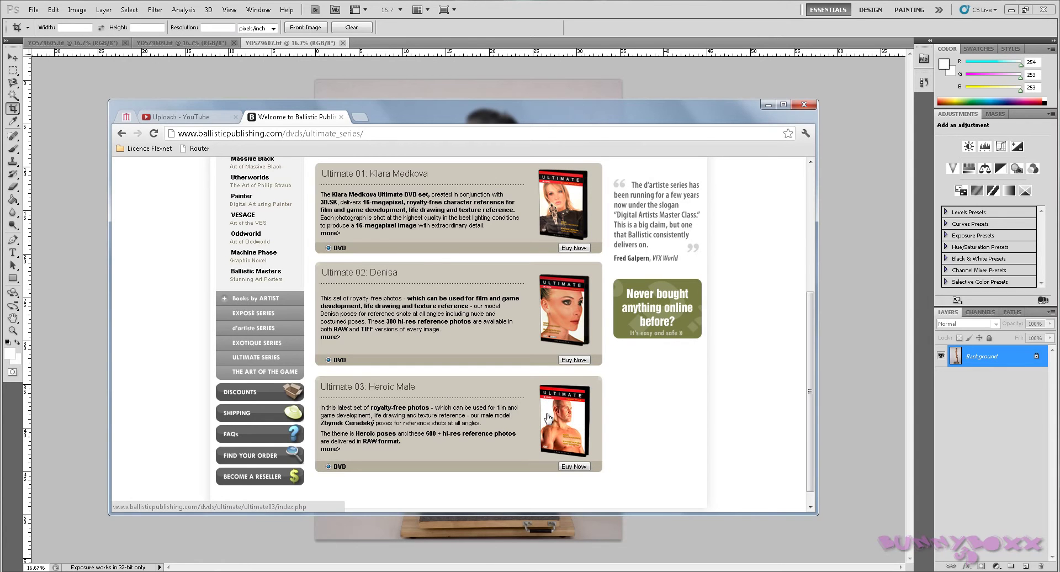
pyautogui.scroll(1, 533, 425)
pyautogui.scroll(1, 524, 421)
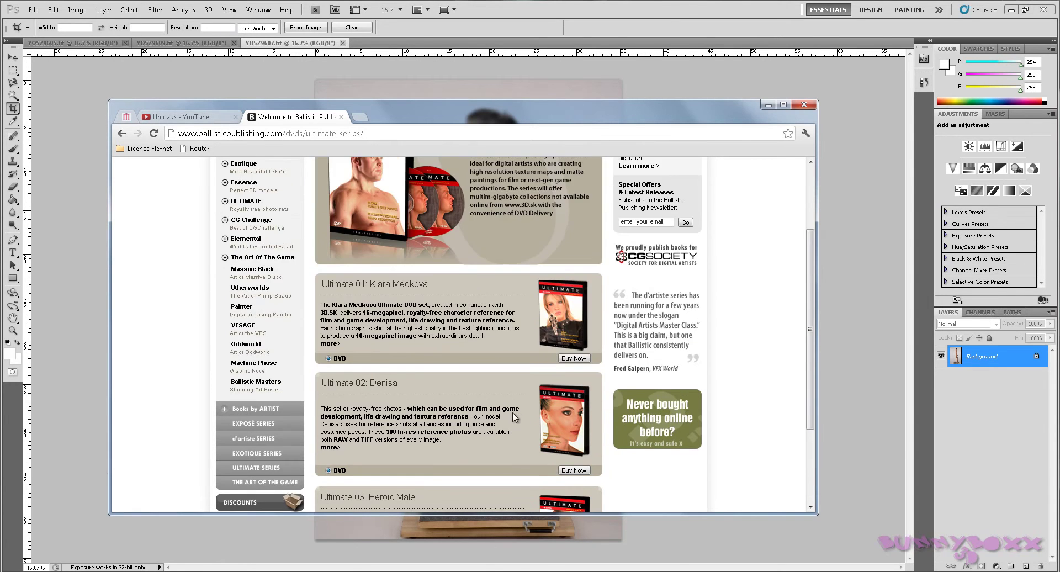
pyautogui.click(578, 327)
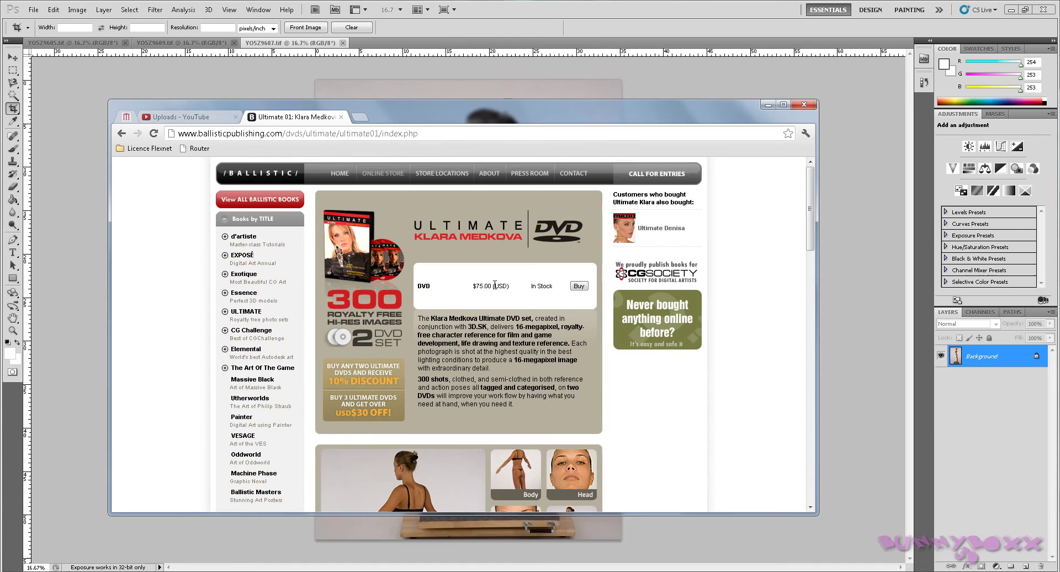
# Step: Scroll through the Ultimate 01 DVD product page
pyautogui.scroll(-1, 520, 295)
pyautogui.scroll(-5, 518, 288)
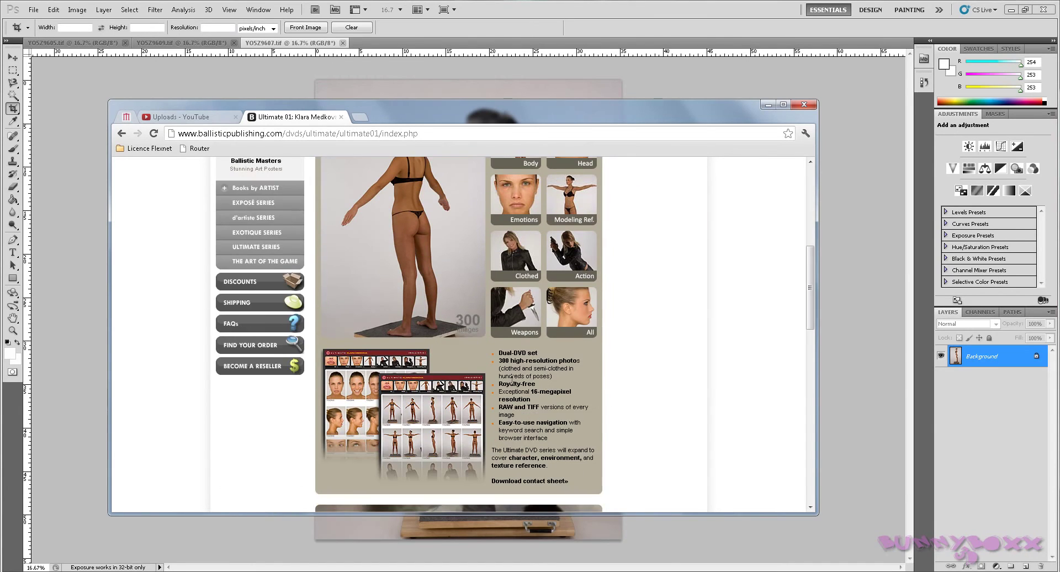
pyautogui.scroll(-3, 530, 387)
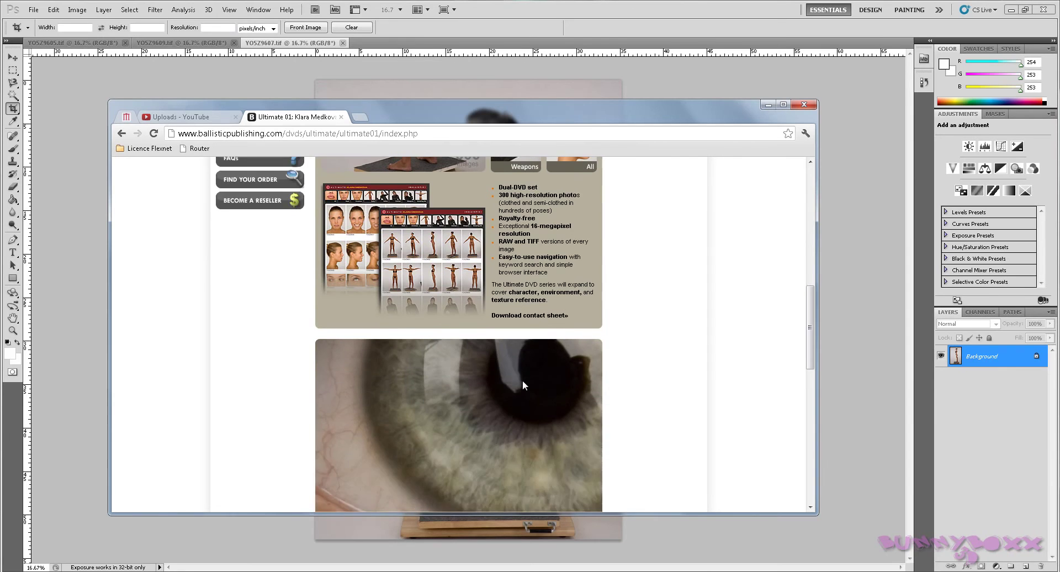
pyautogui.scroll(5, 497, 373)
pyautogui.scroll(2, 442, 348)
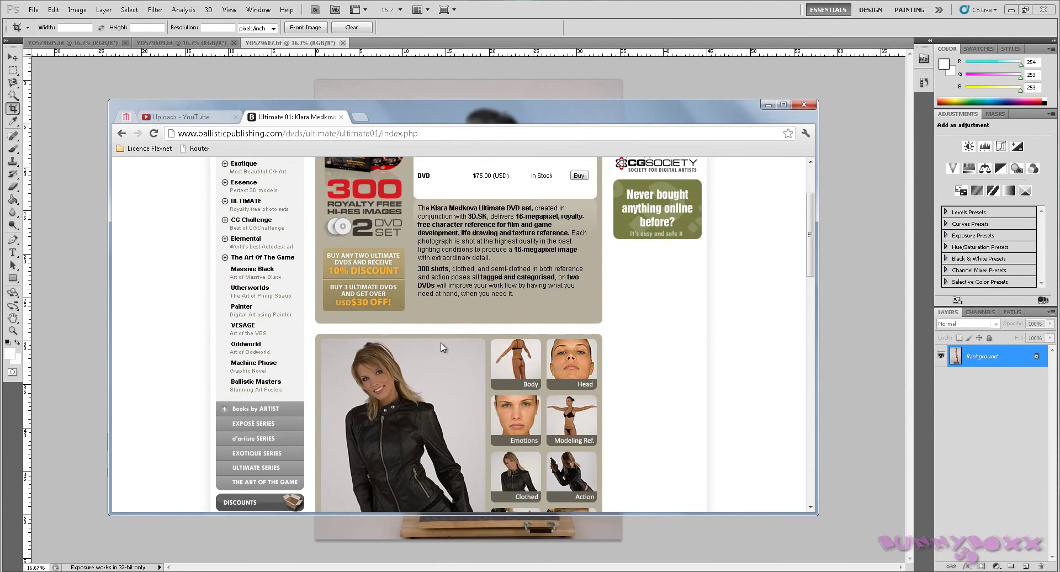
pyautogui.scroll(-2, 465, 362)
pyautogui.scroll(-2, 466, 360)
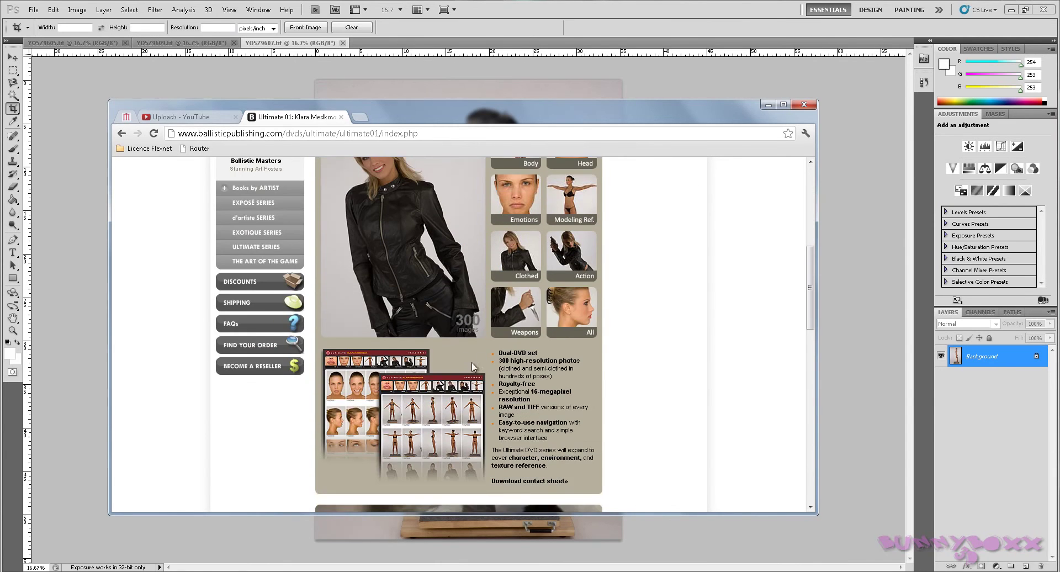
pyautogui.scroll(6, 467, 362)
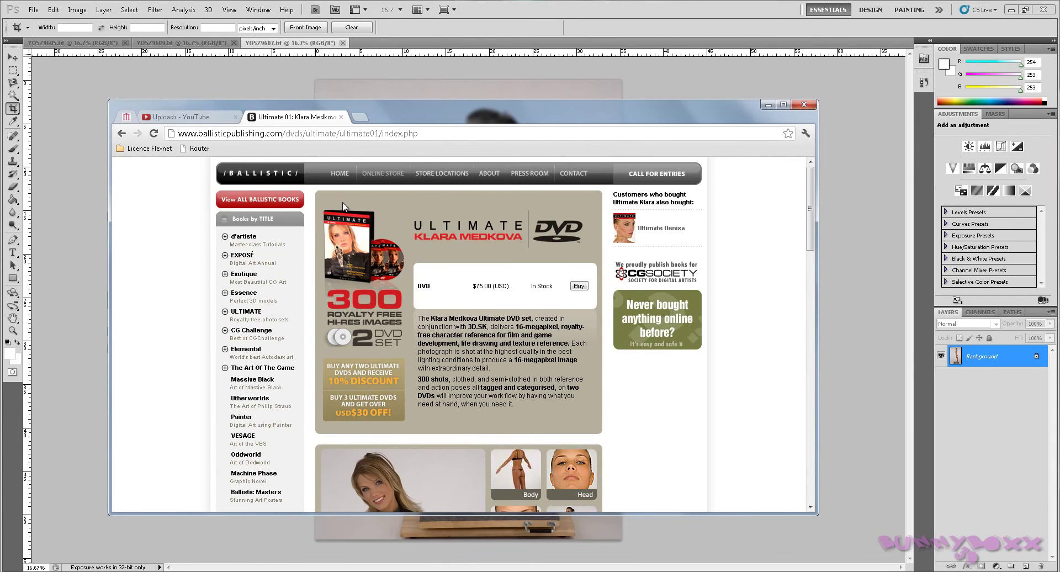
# Step: Return to the local reference gallery and browse the Body category's full-body pose thumbnails
pyautogui.click(124, 134)
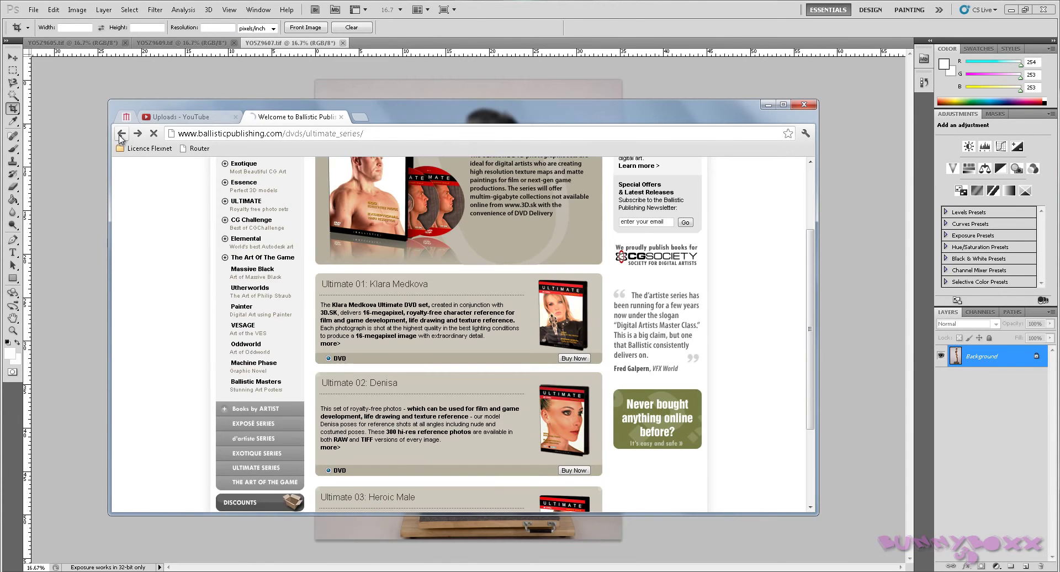
pyautogui.click(123, 135)
pyautogui.click(122, 134)
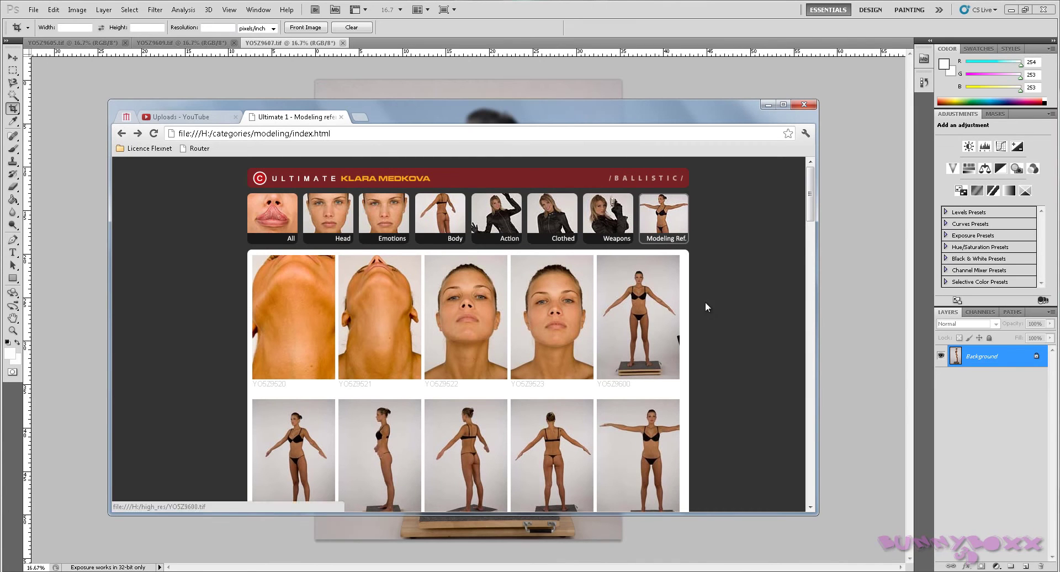
pyautogui.click(434, 222)
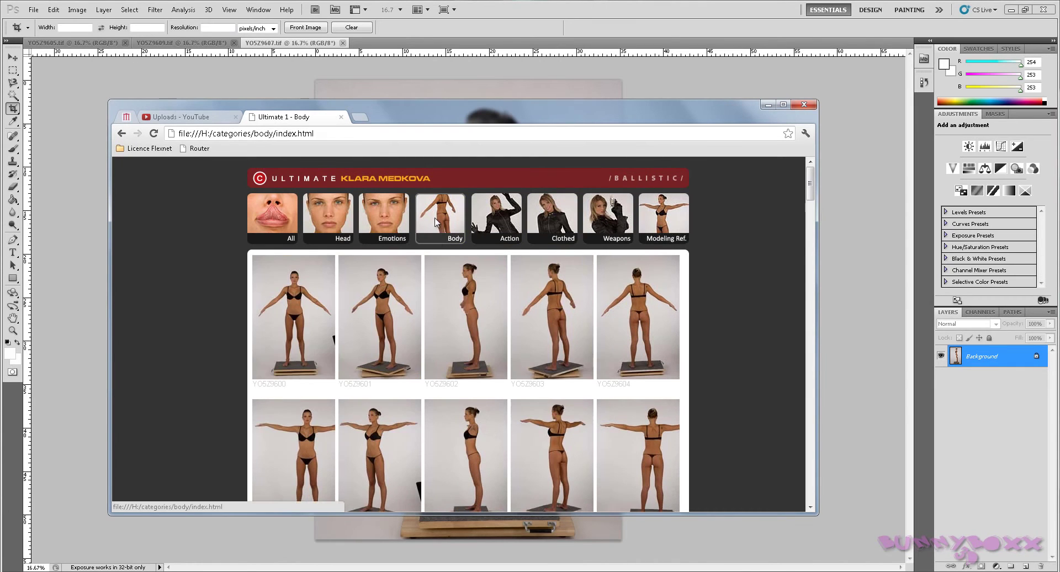
pyautogui.scroll(-1, 190, 331)
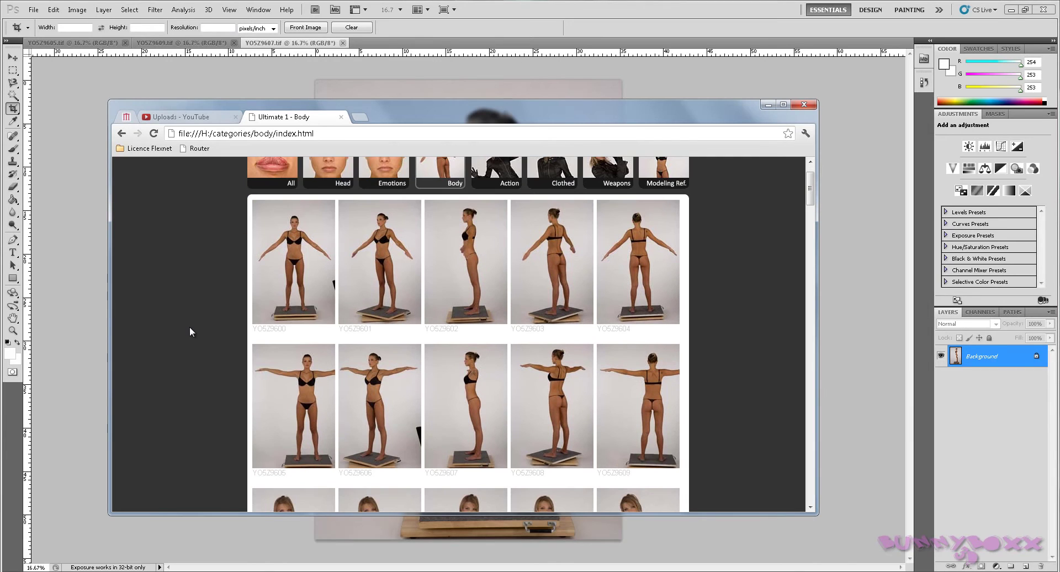
pyautogui.scroll(-1, 218, 317)
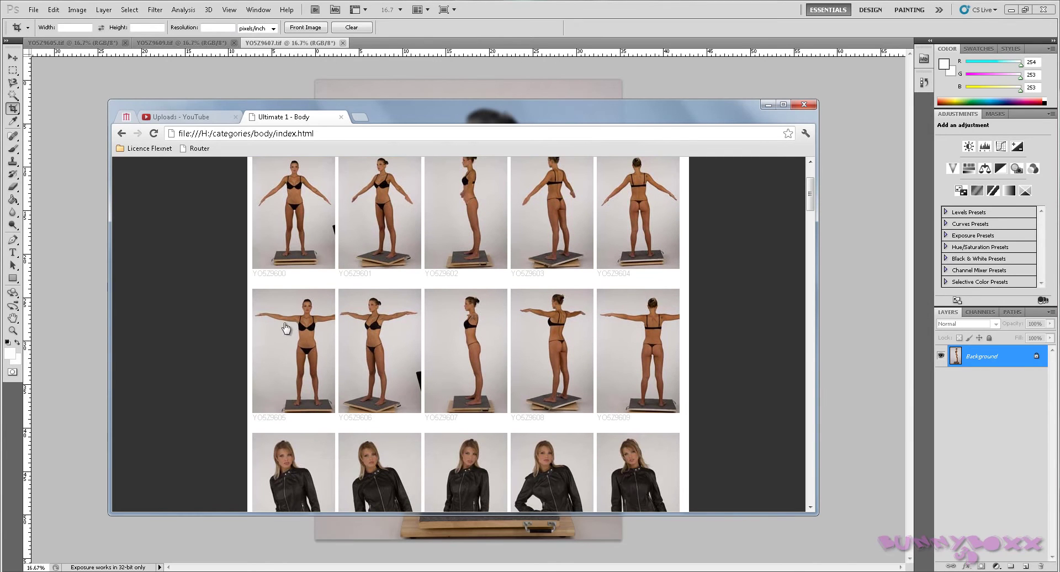
pyautogui.scroll(-1, 235, 338)
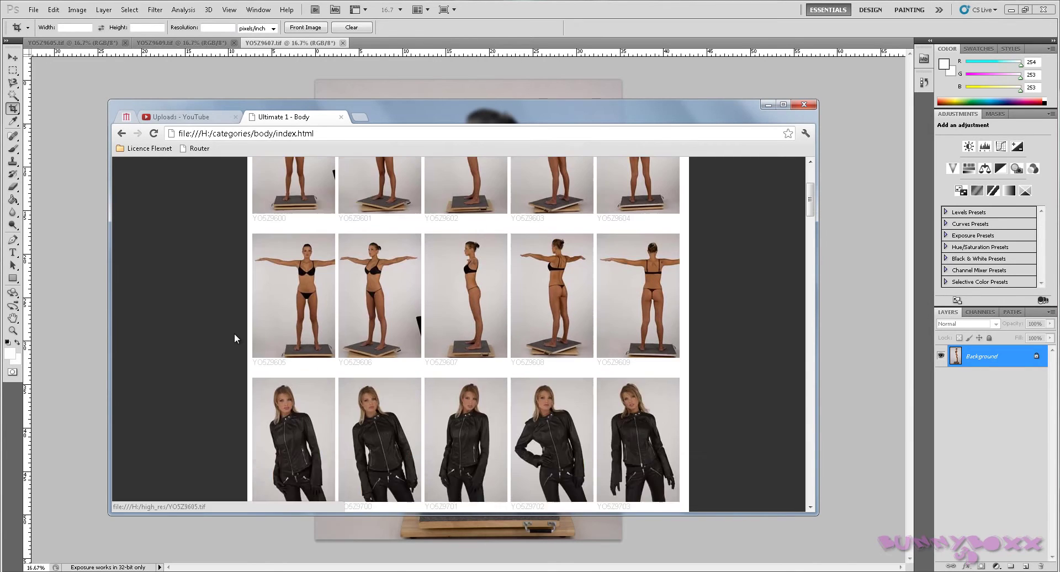
pyautogui.scroll(1, 234, 338)
pyautogui.scroll(1, 234, 338)
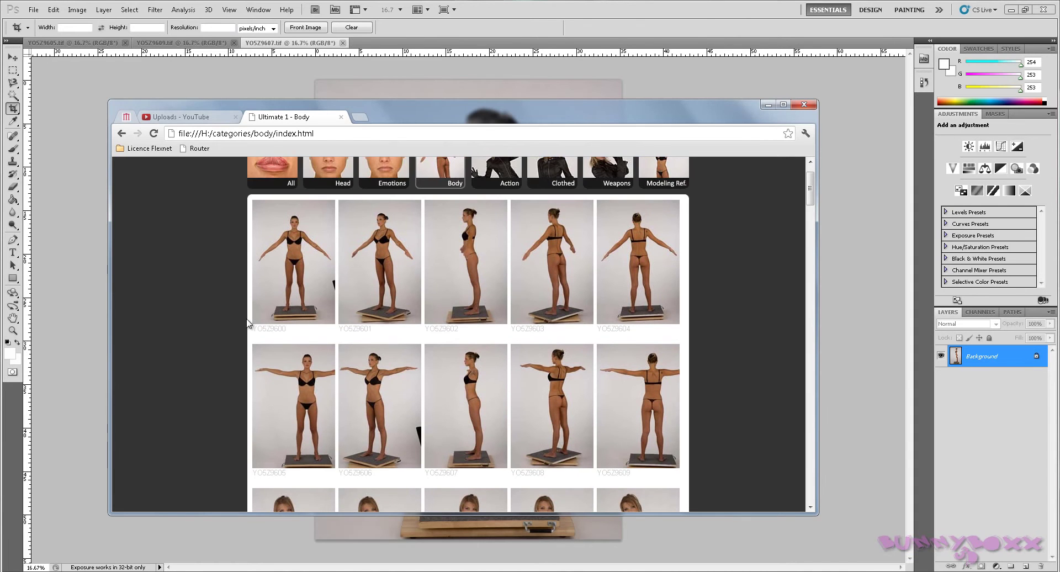
pyautogui.scroll(-1, 247, 320)
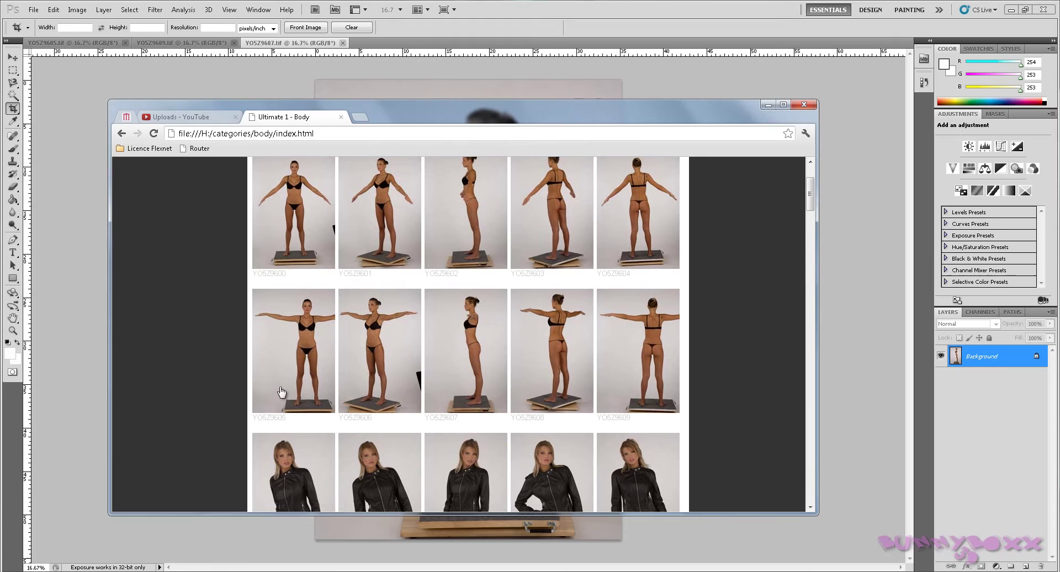
pyautogui.scroll(-2, 546, 386)
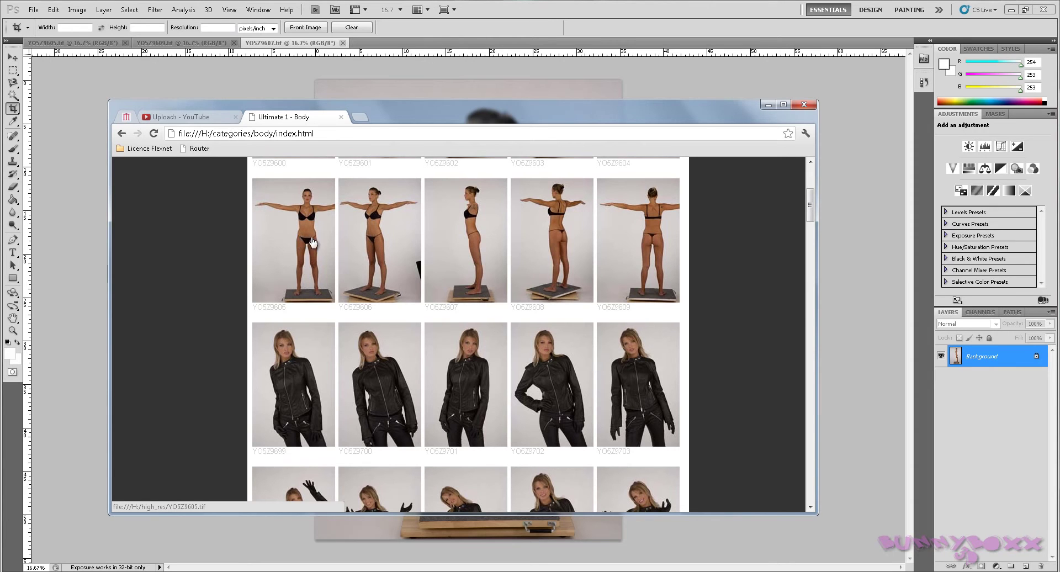
# Step: In Photoshop, cycle through YO5Z9609 and YO5Z9605, then show side-view YO5Z9607.tif fully at 16.7%
pyautogui.click(313, 250)
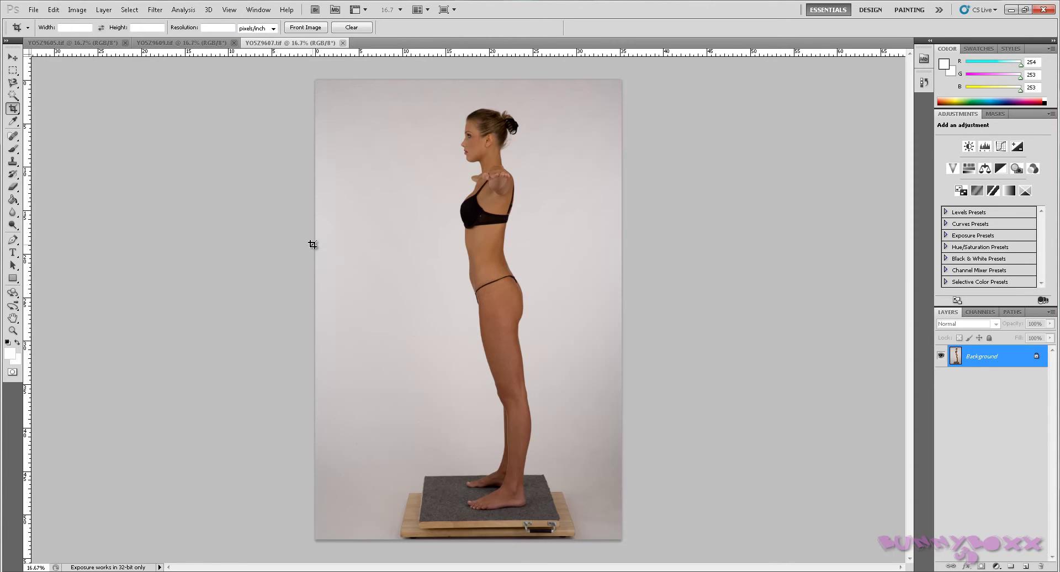
pyautogui.click(175, 44)
pyautogui.click(98, 44)
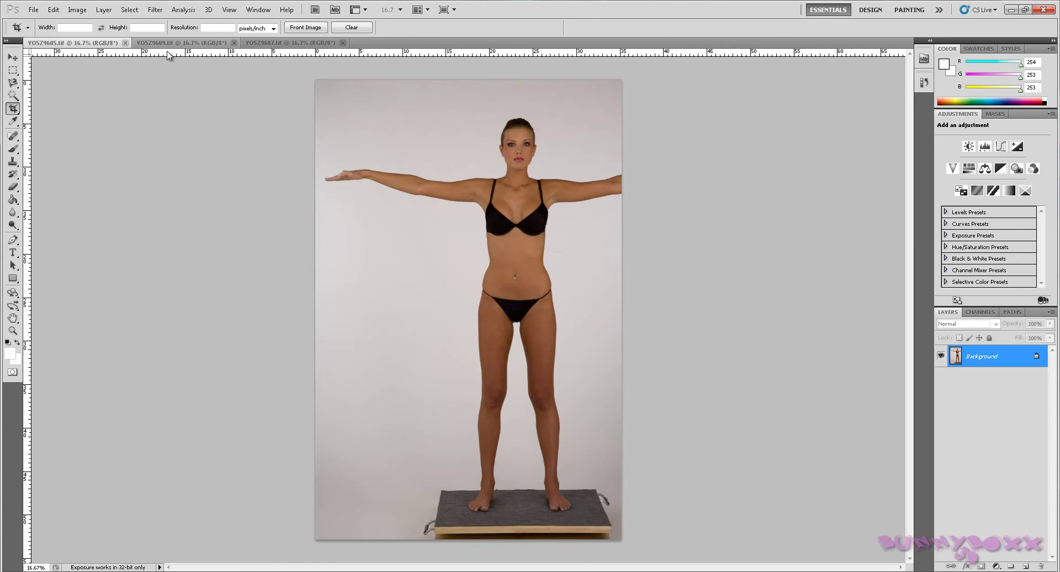
pyautogui.click(196, 45)
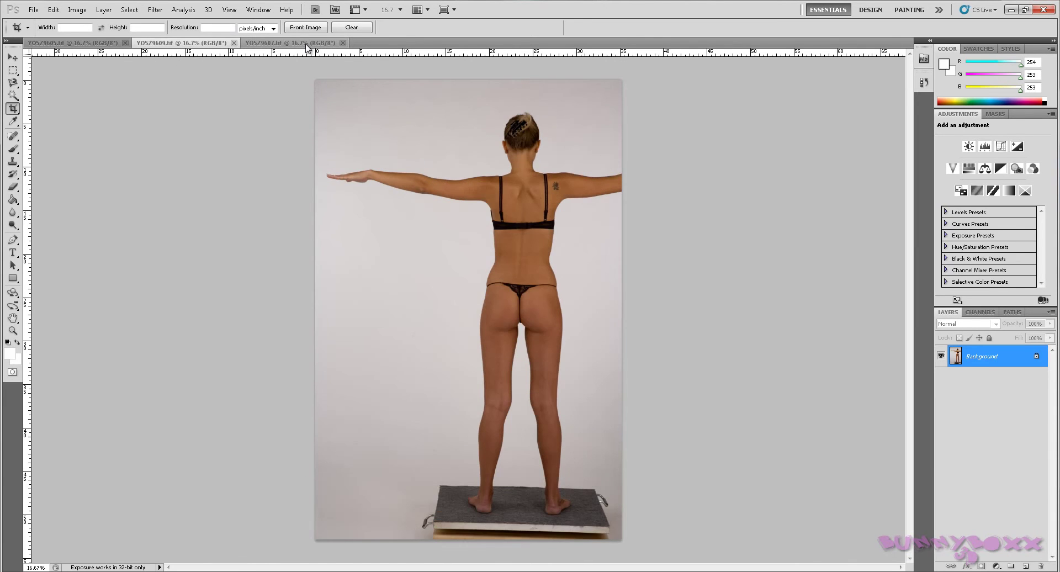
pyautogui.click(307, 44)
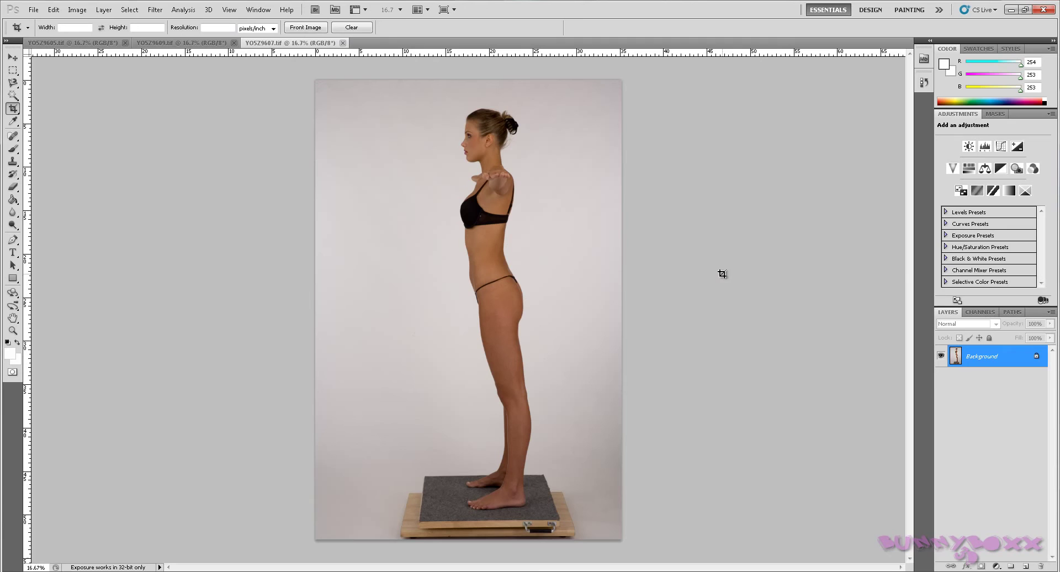
pyautogui.click(13, 57)
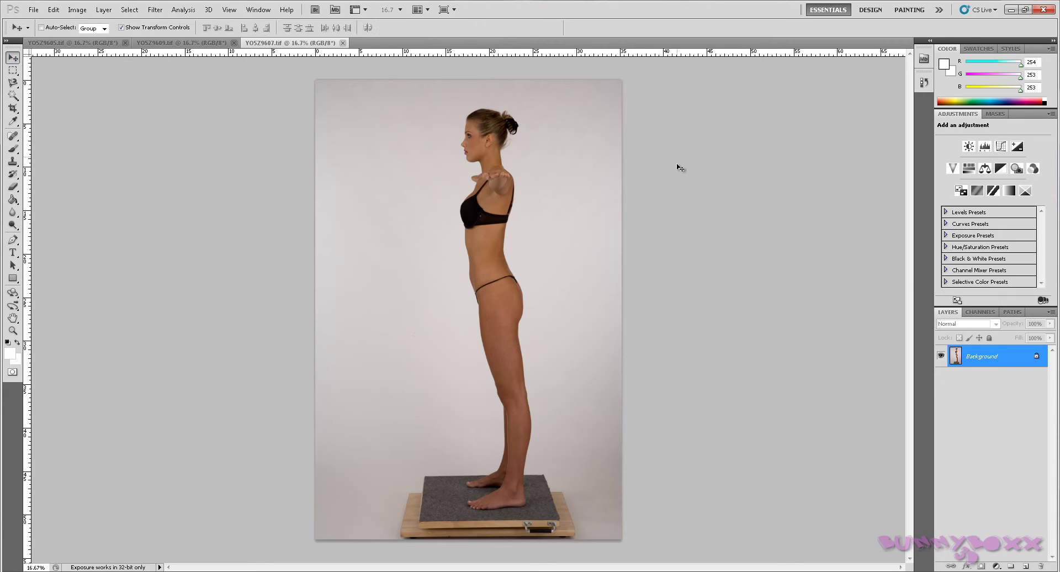
pyautogui.scroll(3, 694, 240)
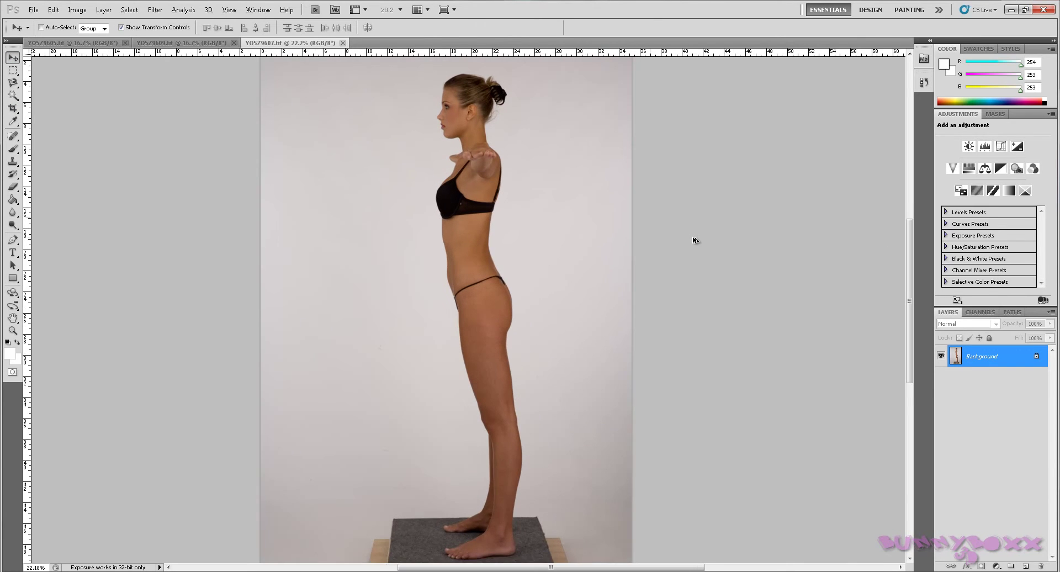
pyautogui.scroll(-2, 694, 240)
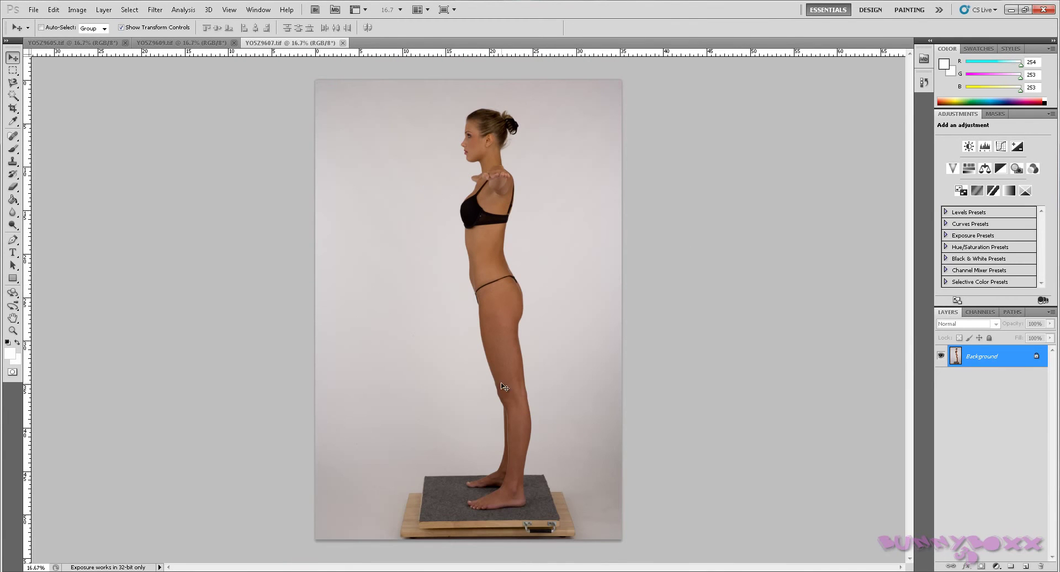
# Step: Set YO5Z9607.tif's canvas width to 200 percent, anchored middle-left, adding white space on the right
pyautogui.click(72, 11)
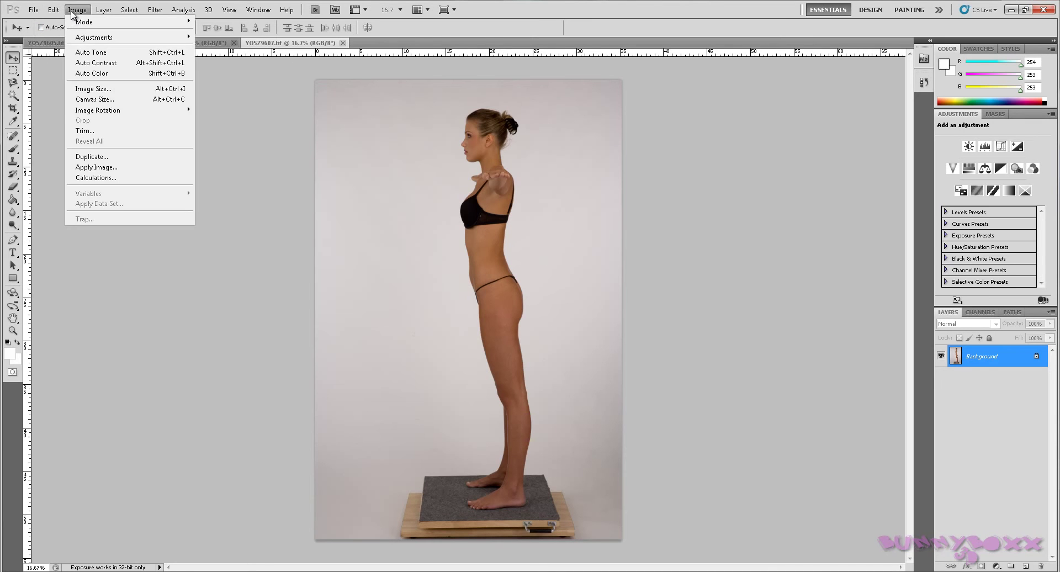
pyautogui.click(126, 100)
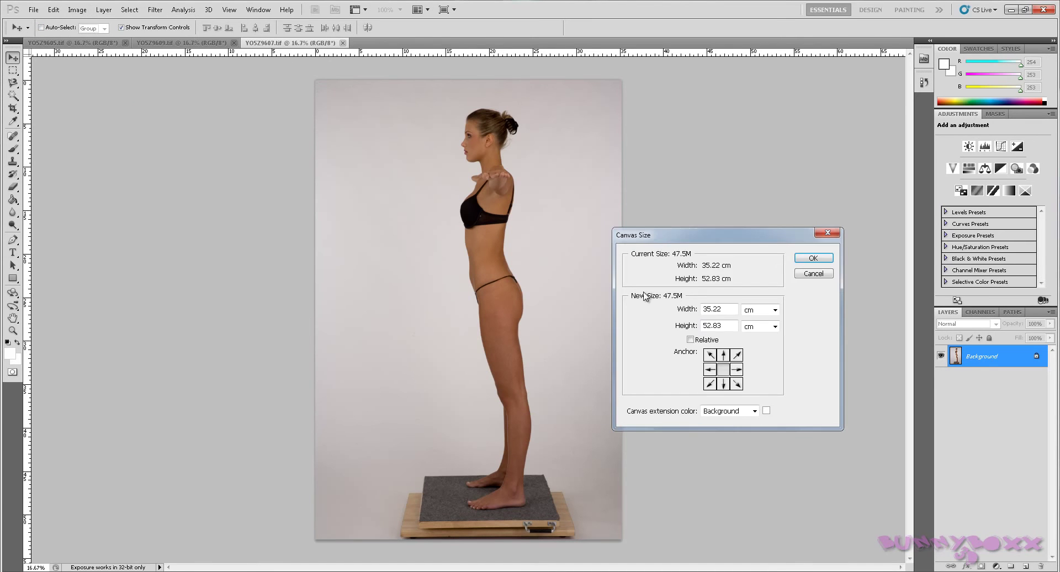
pyautogui.click(710, 369)
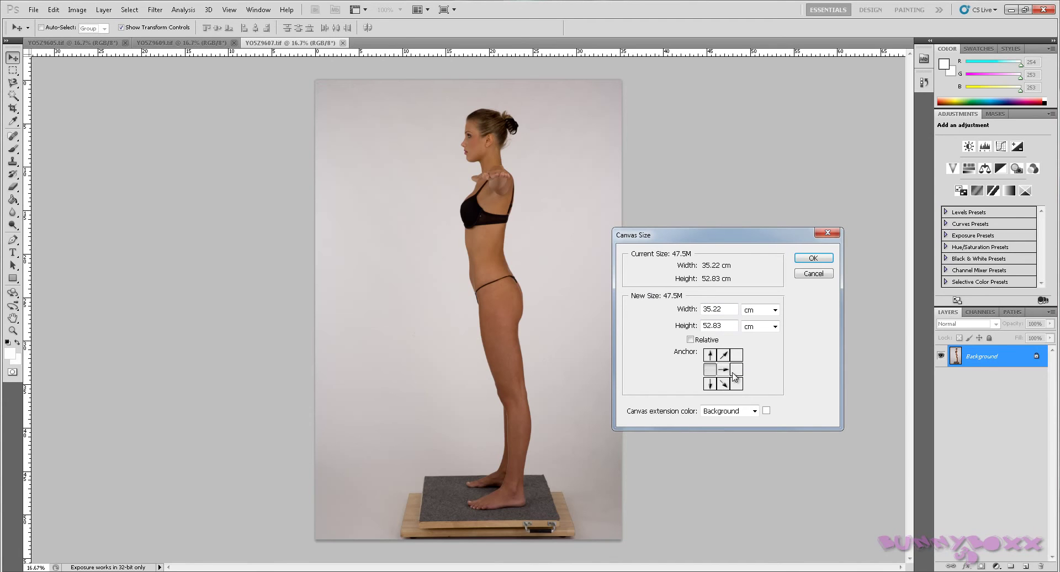
pyautogui.click(775, 310)
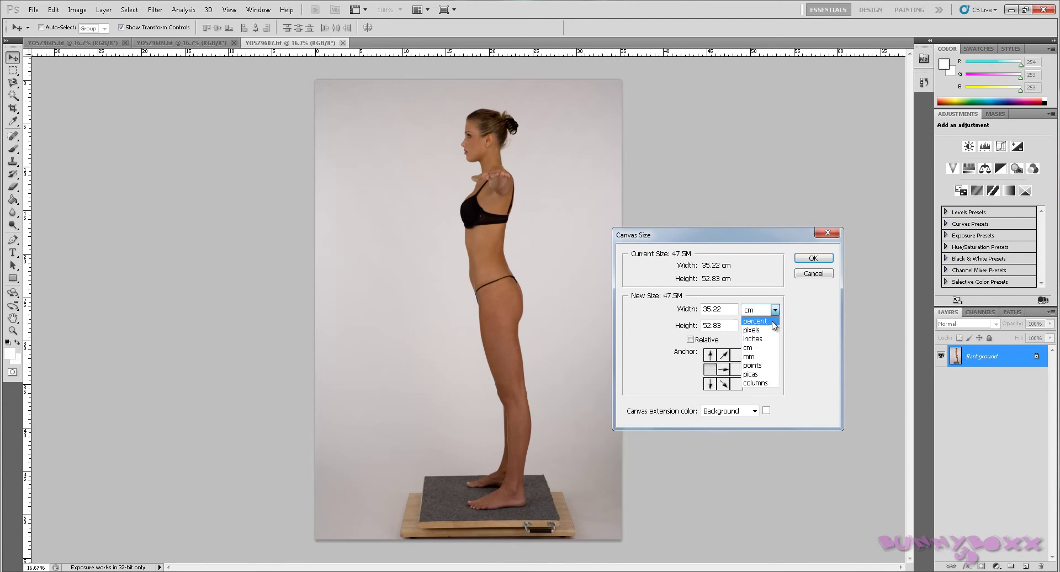
pyautogui.click(774, 322)
pyautogui.doubleClick(710, 309)
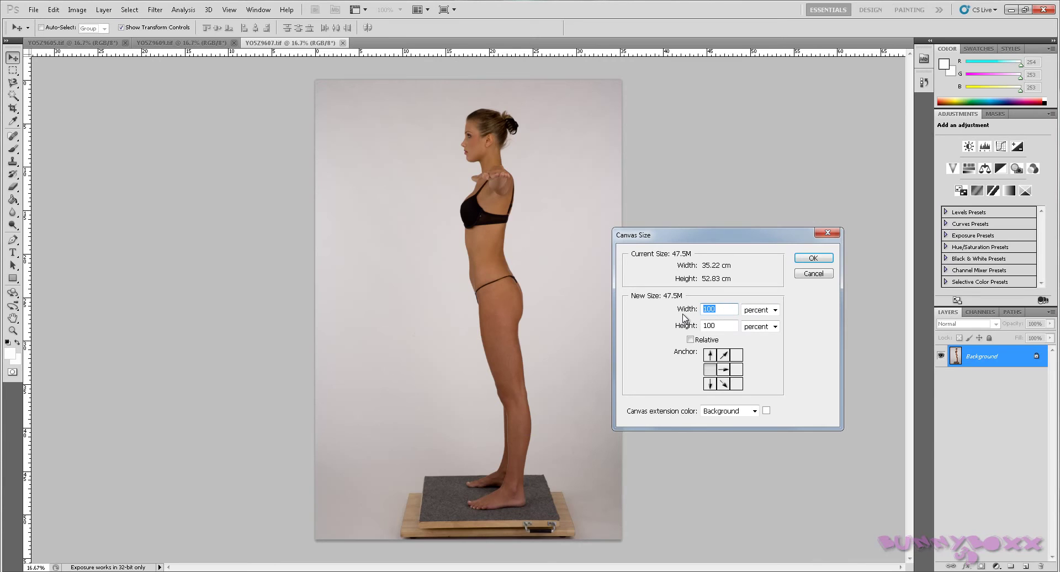
pyautogui.write('200')
pyautogui.press('Return')
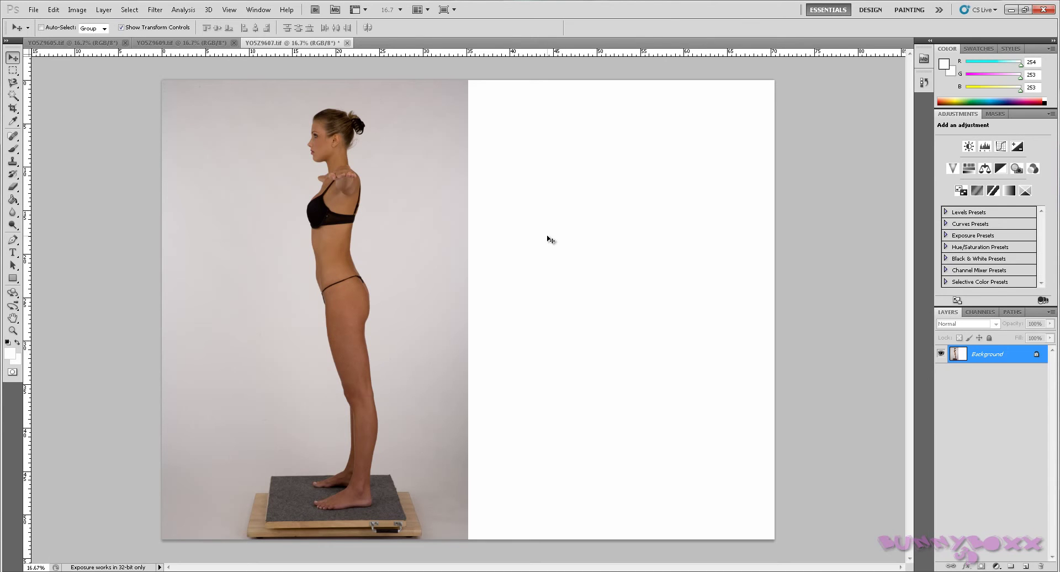
# Step: Duplicate YO5Z9605's Background layer into YO5Z9607.tif and move the copy into the right half
pyautogui.click(149, 42)
pyautogui.click(121, 45)
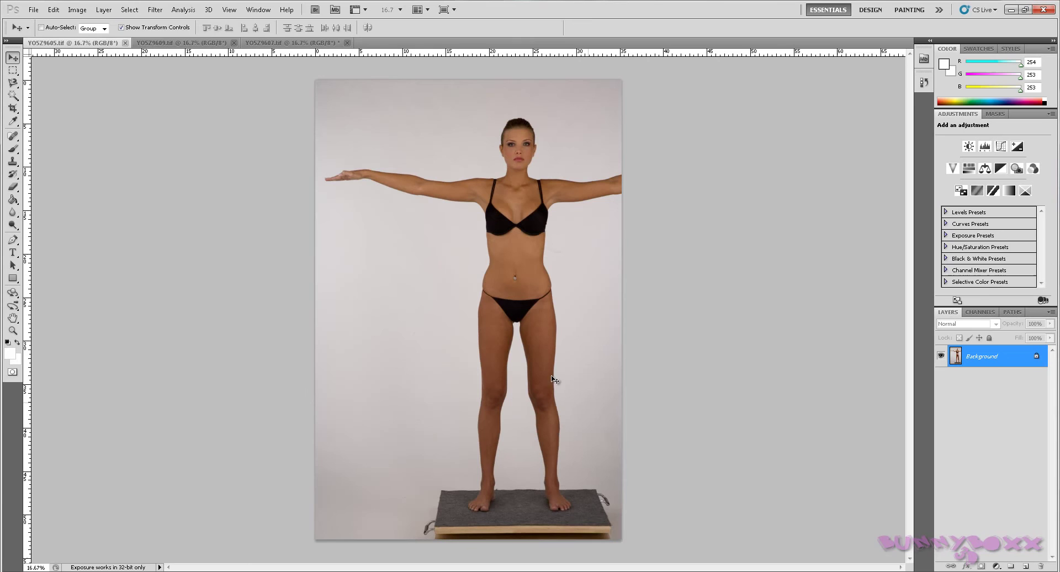
pyautogui.rightClick(981, 361)
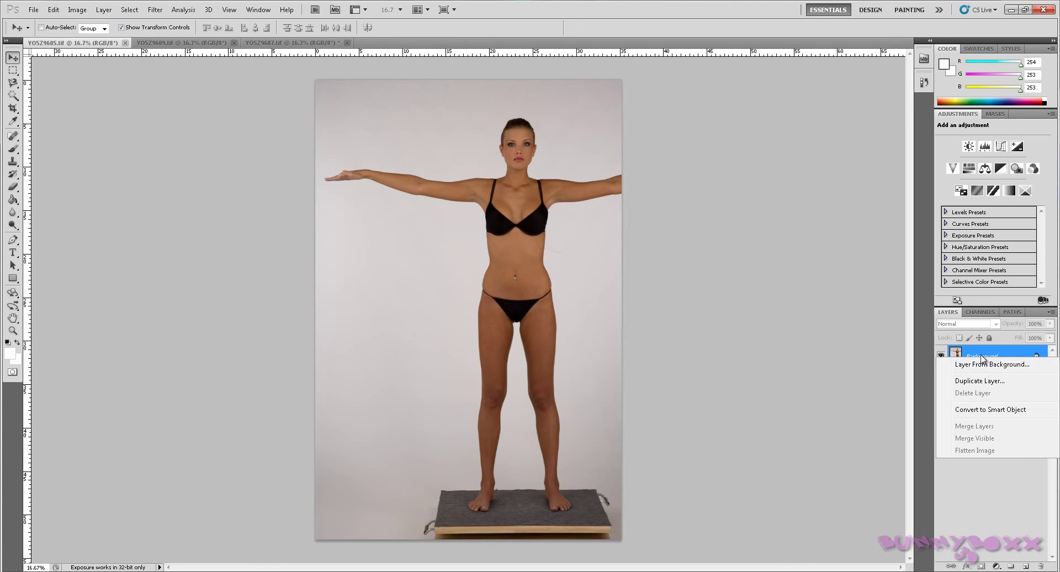
pyautogui.click(984, 382)
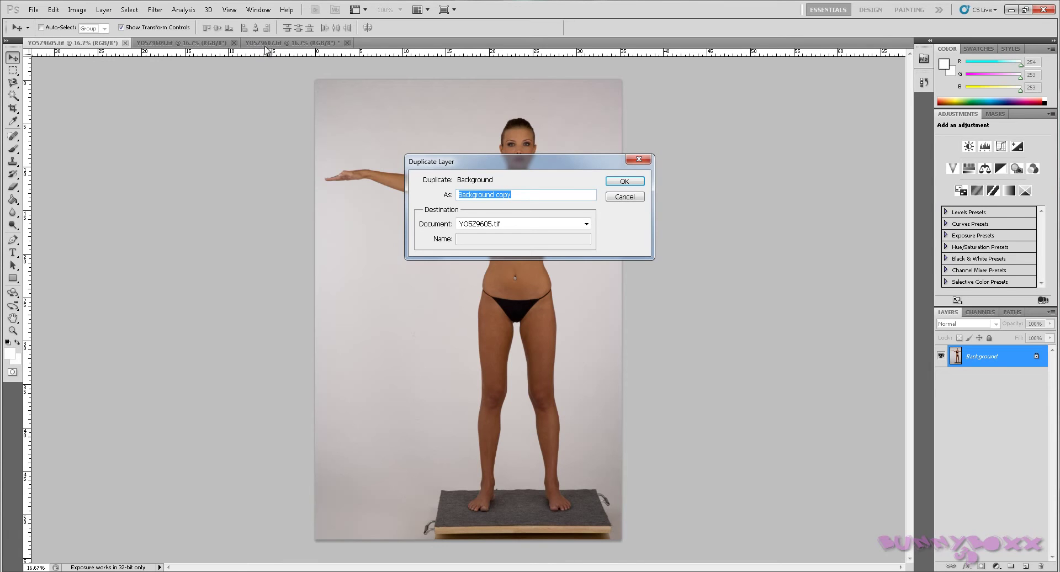
pyautogui.click(516, 224)
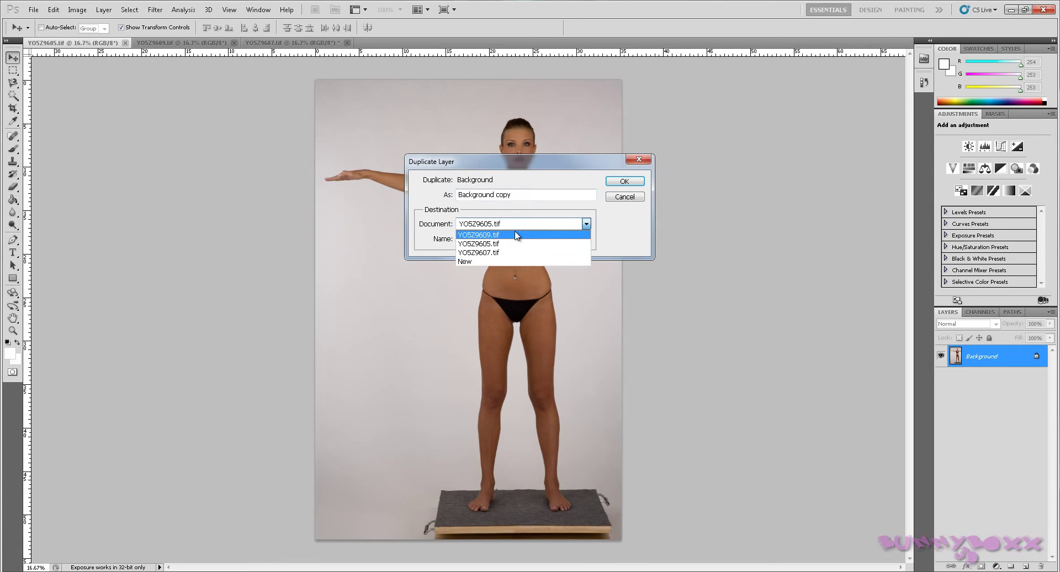
pyautogui.click(480, 253)
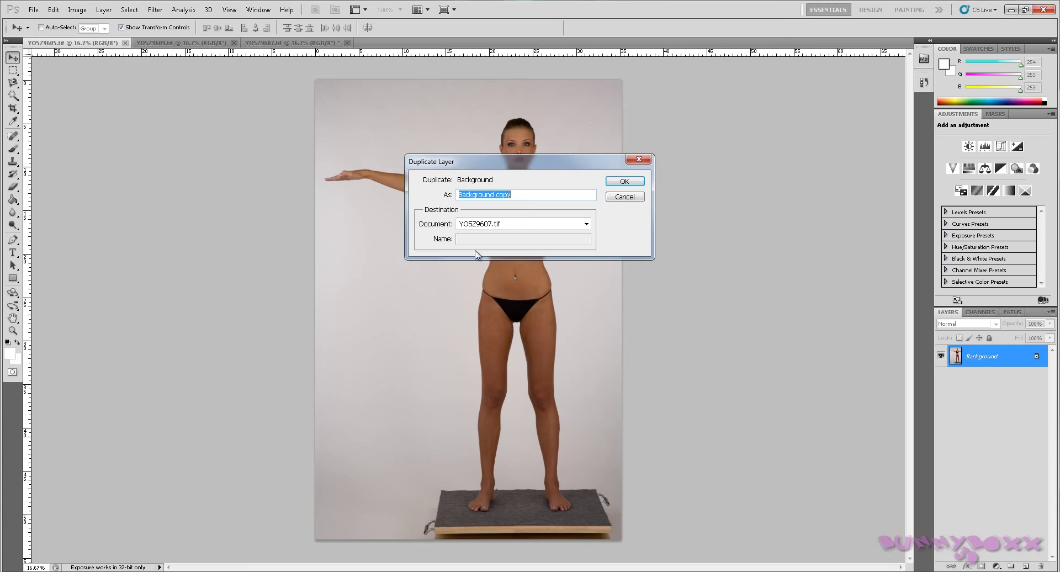
pyautogui.click(625, 181)
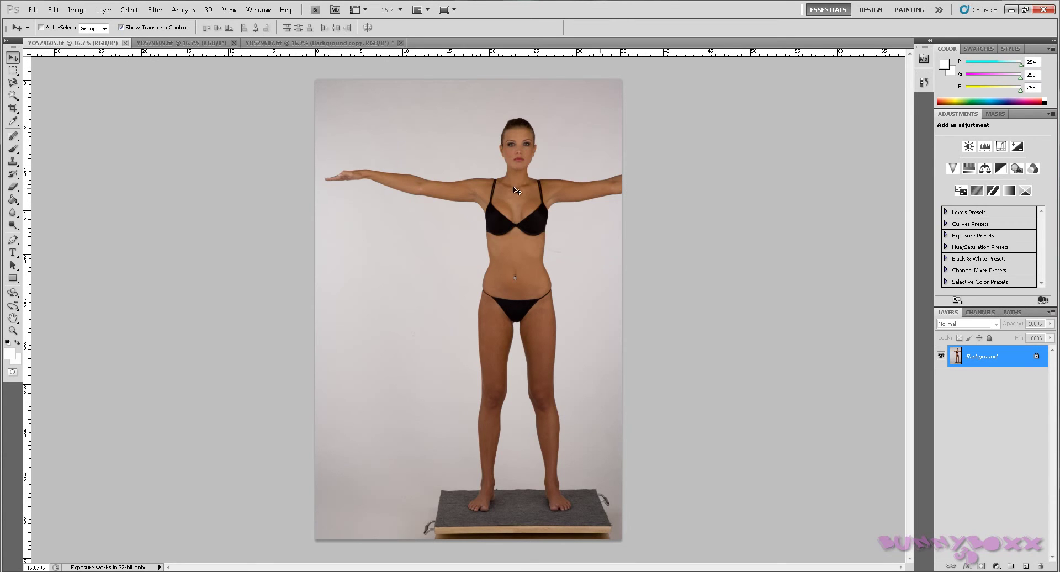
pyautogui.click(298, 43)
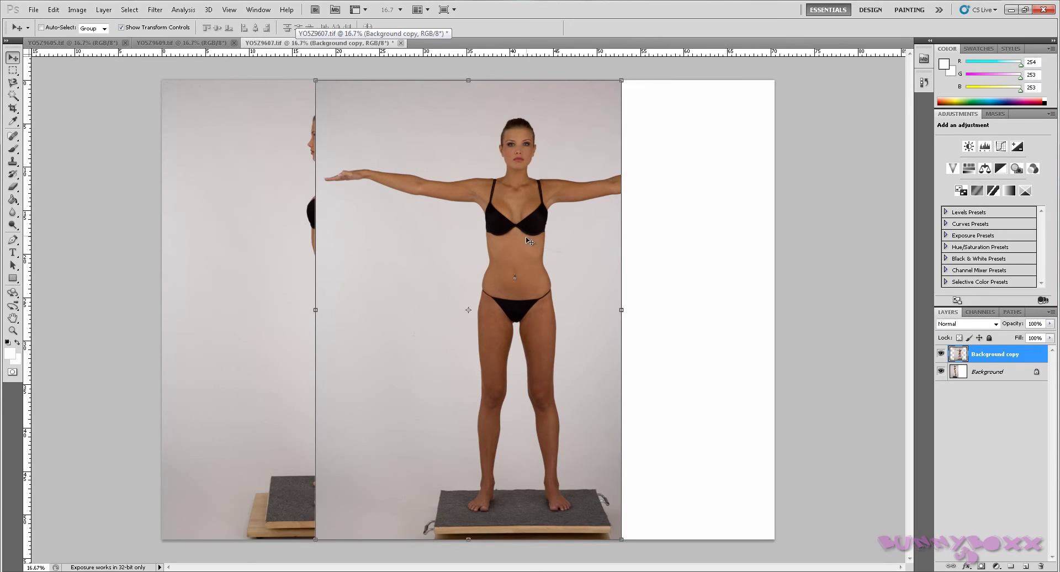
pyautogui.moveTo(485, 282); pyautogui.dragTo(639, 278)
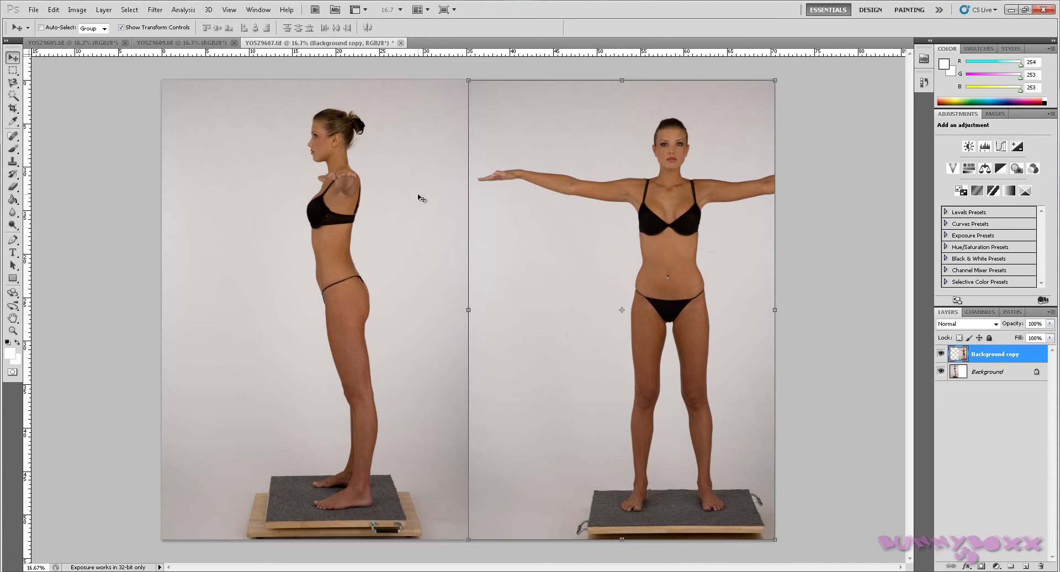
# Step: Drop a vertical guide from the left ruler onto the seam between the two photos
pyautogui.moveTo(26, 116); pyautogui.dragTo(470, 158)
pyautogui.scroll(1, 309, 316)
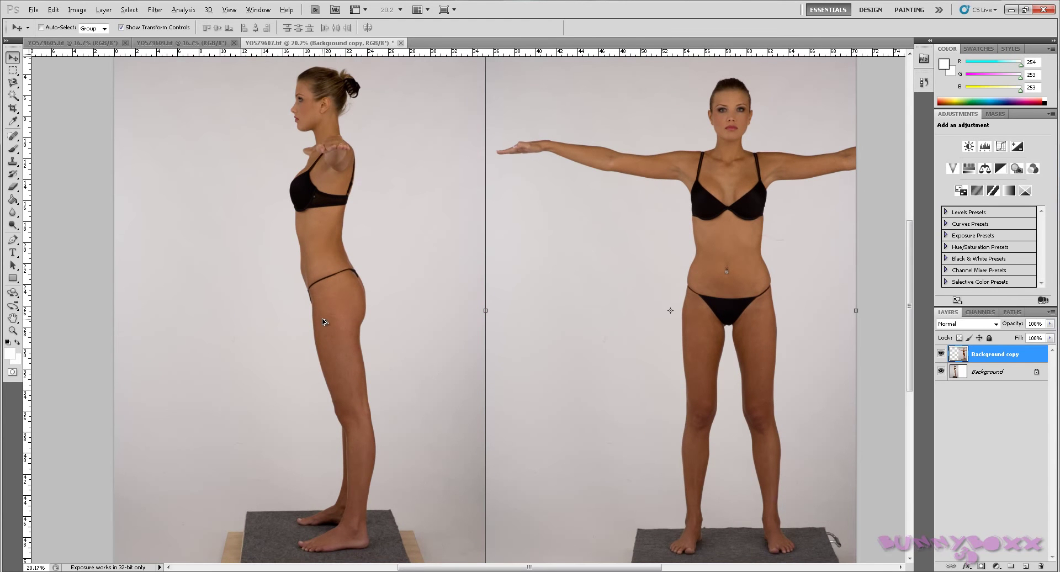
pyautogui.scroll(-1, 326, 319)
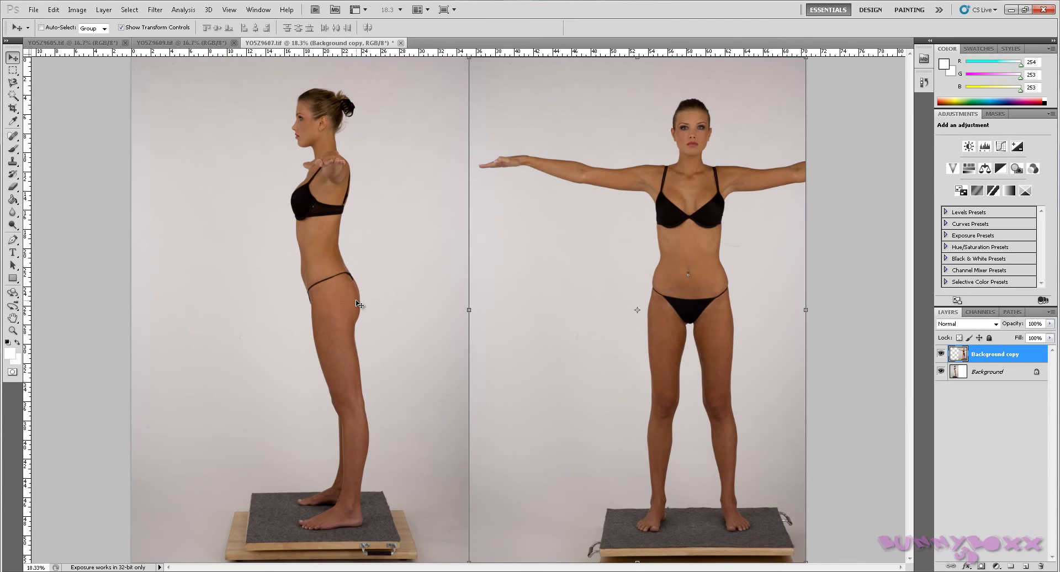
pyautogui.scroll(3, 358, 303)
pyautogui.scroll(-3, 358, 304)
pyautogui.scroll(3, 358, 304)
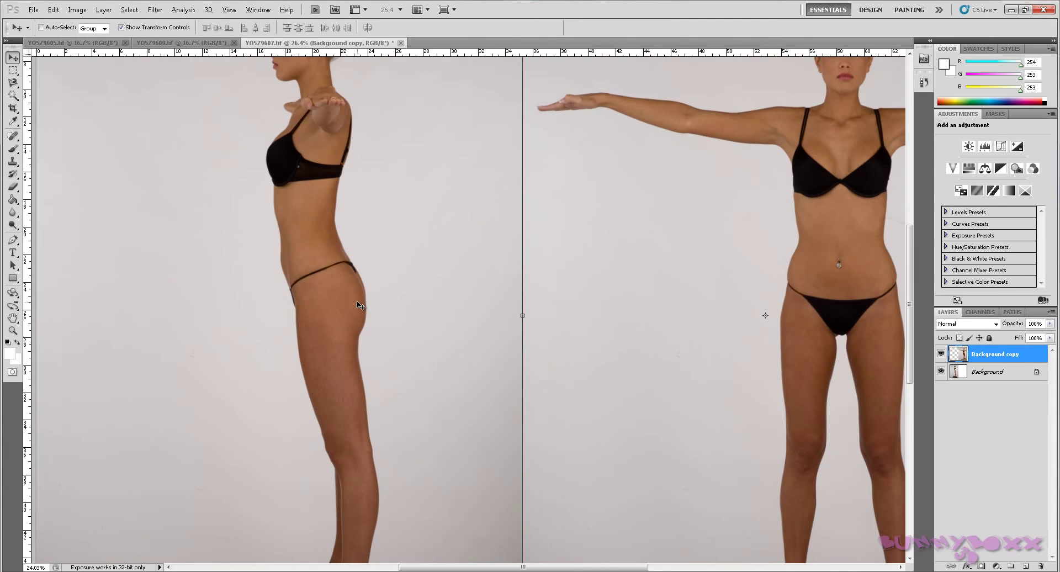
pyautogui.scroll(-2, 359, 305)
pyautogui.hscroll(1, 358, 305)
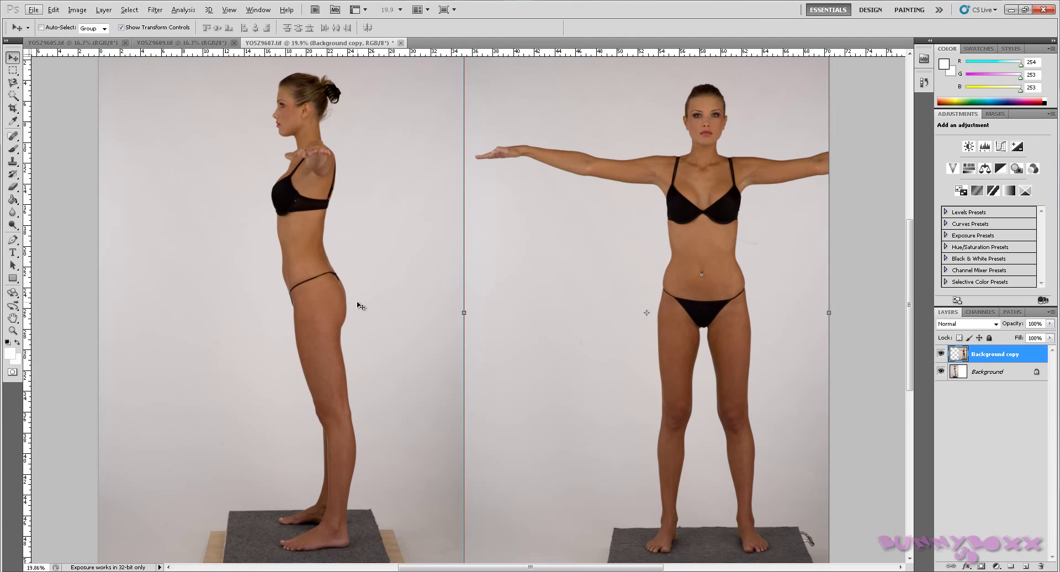
pyautogui.hscroll(-1, 357, 305)
pyautogui.hscroll(1, 357, 306)
pyautogui.hscroll(-2, 356, 307)
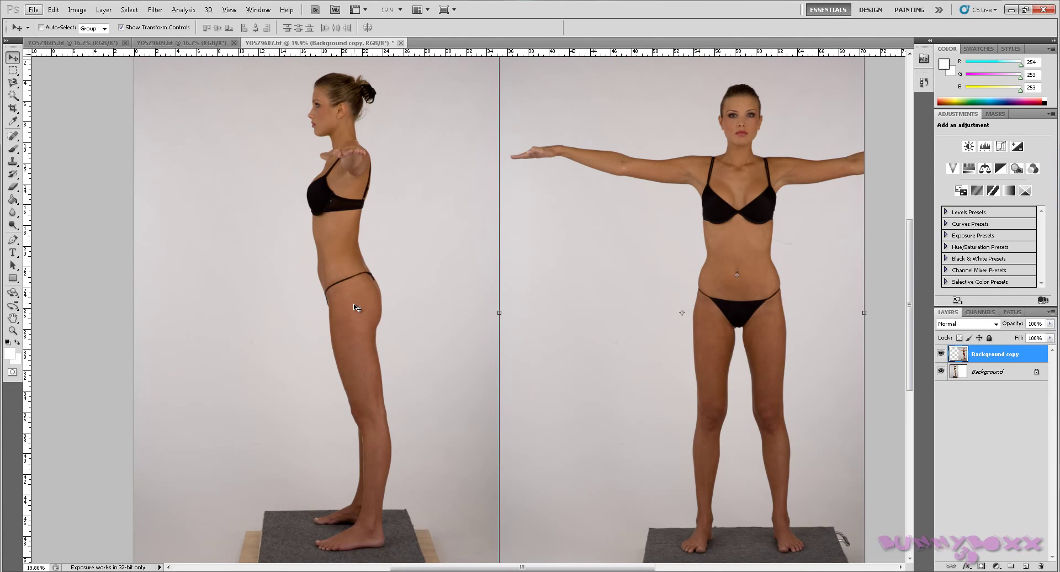
pyautogui.hscroll(-2, 357, 307)
pyautogui.scroll(-2, 357, 308)
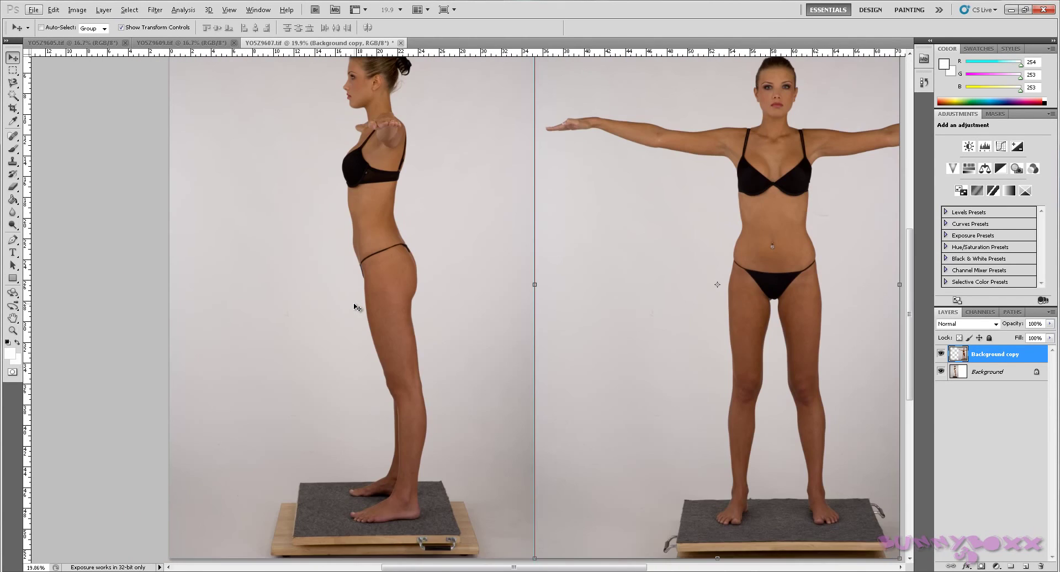
pyautogui.scroll(-15, 357, 308)
pyautogui.scroll(15, 357, 307)
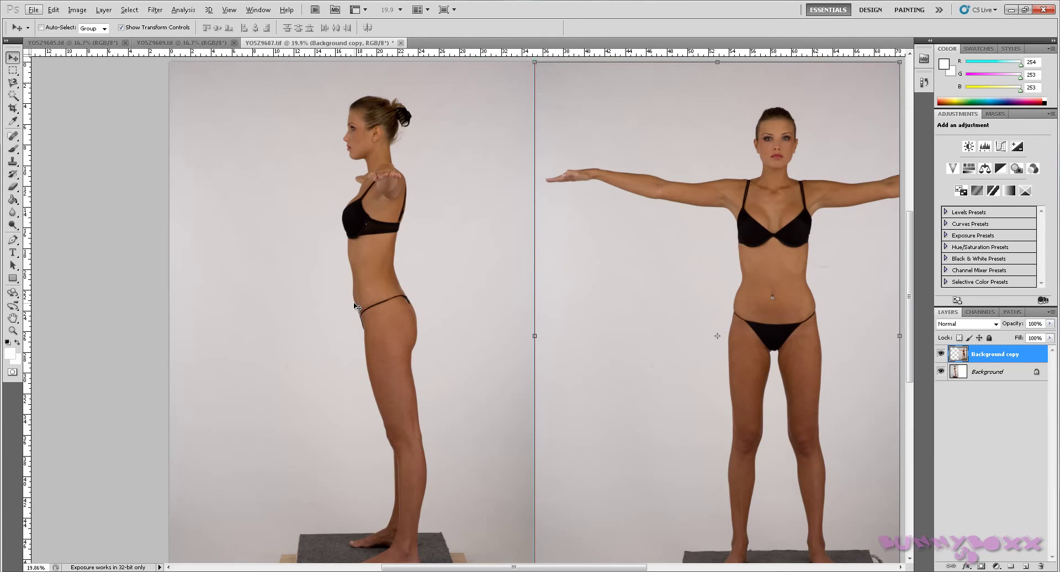
pyautogui.scroll(-2, 357, 308)
pyautogui.scroll(-15, 357, 308)
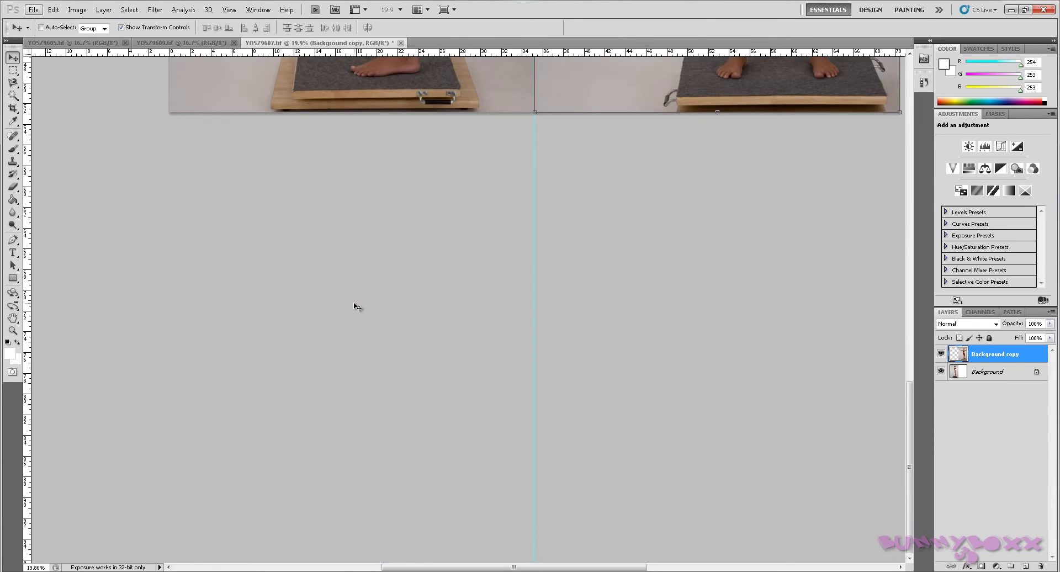
pyautogui.scroll(15, 357, 308)
pyautogui.scroll(1, 357, 307)
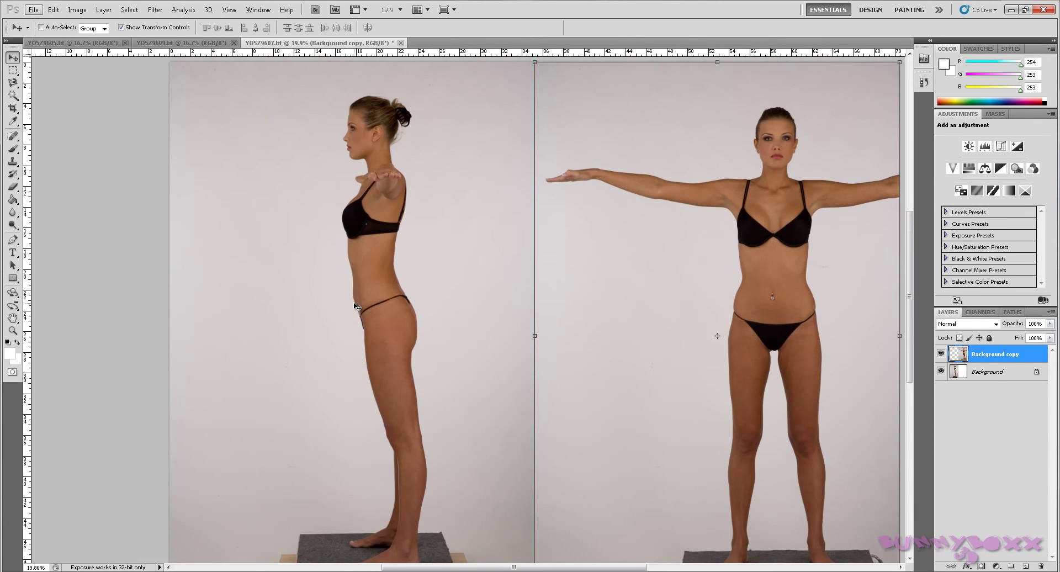
pyautogui.scroll(-1, 357, 307)
pyautogui.scroll(2, 356, 304)
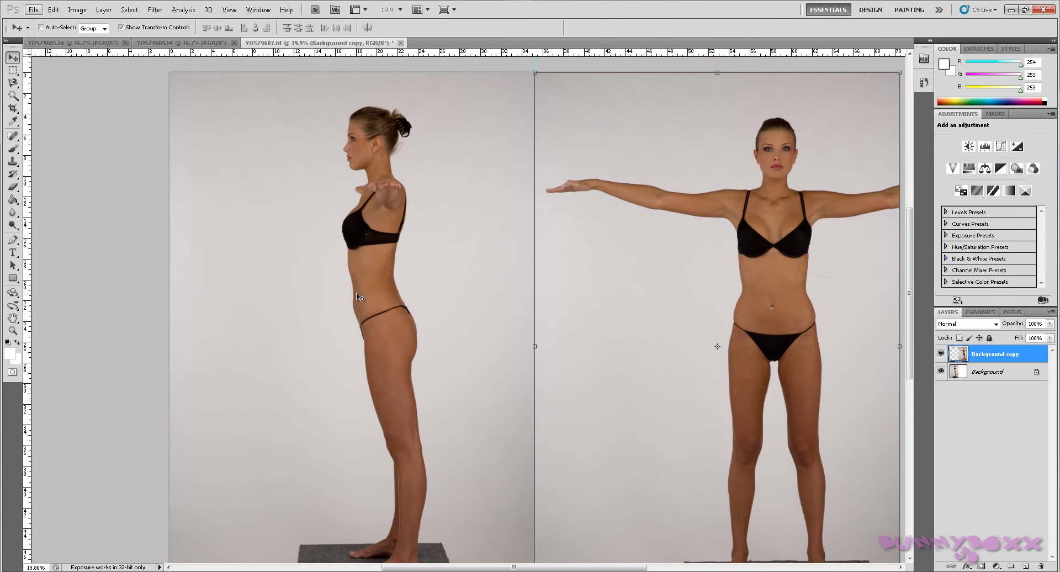
pyautogui.scroll(-1, 359, 298)
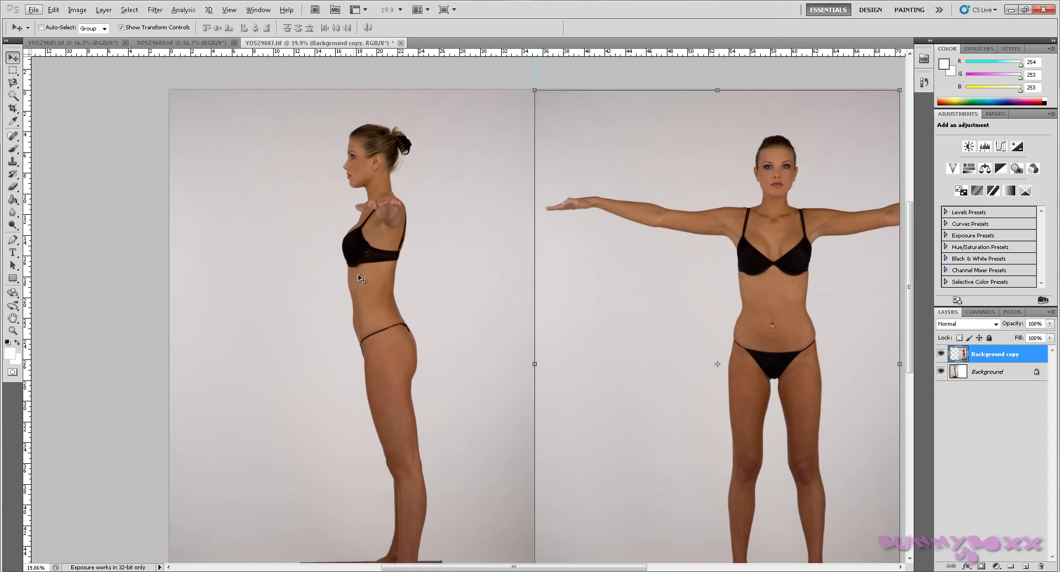
pyautogui.scroll(-3, 360, 279)
pyautogui.scroll(3, 358, 279)
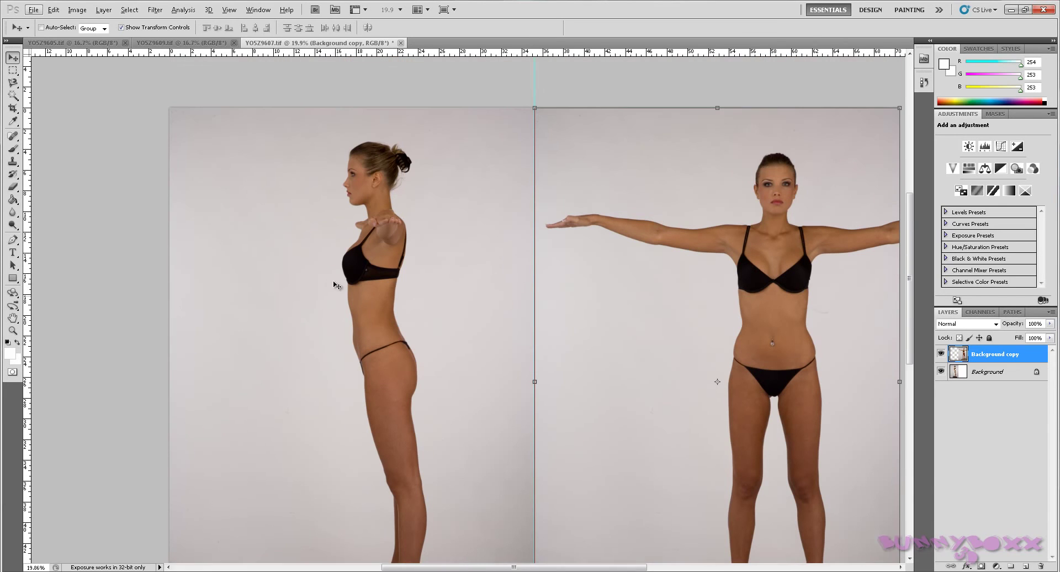
pyautogui.scroll(2, 356, 266)
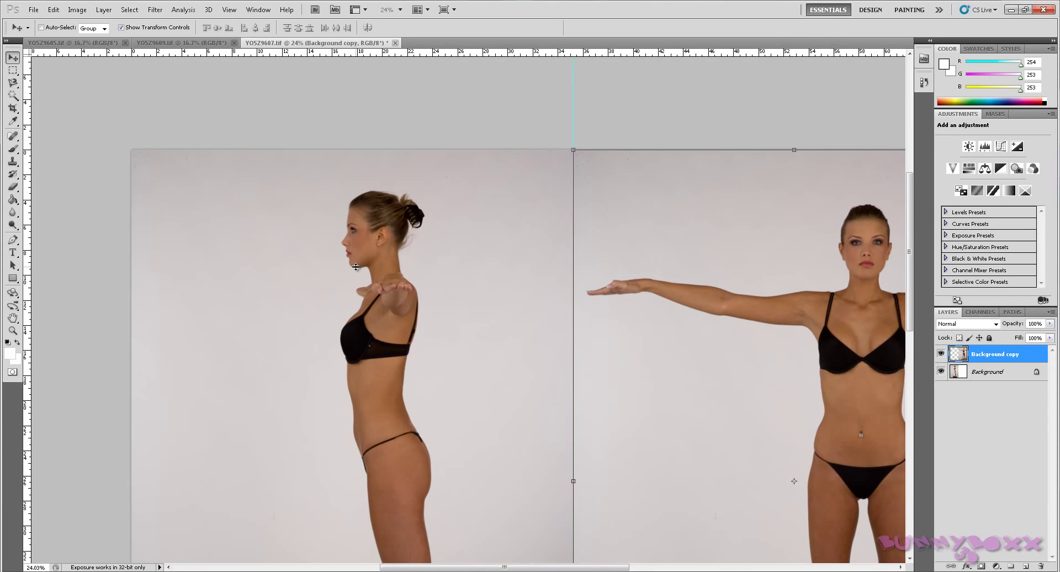
pyautogui.scroll(5, 356, 267)
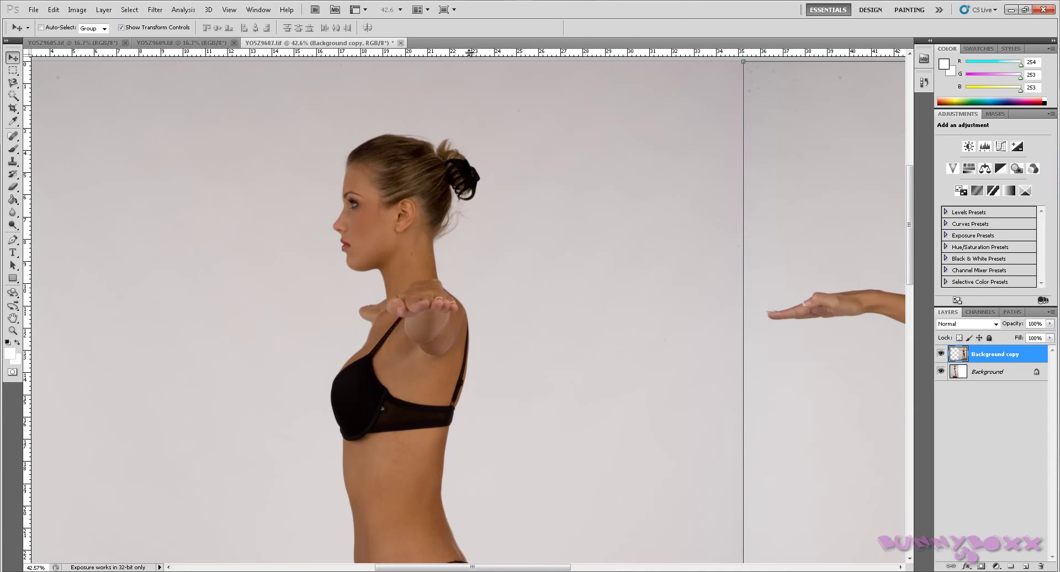
# Step: Place horizontal guides at the side head's top, chin, eye level and mouth line
pyautogui.moveTo(471, 52); pyautogui.dragTo(484, 133)
pyautogui.moveTo(468, 52); pyautogui.dragTo(468, 272)
pyautogui.scroll(-5, 508, 289)
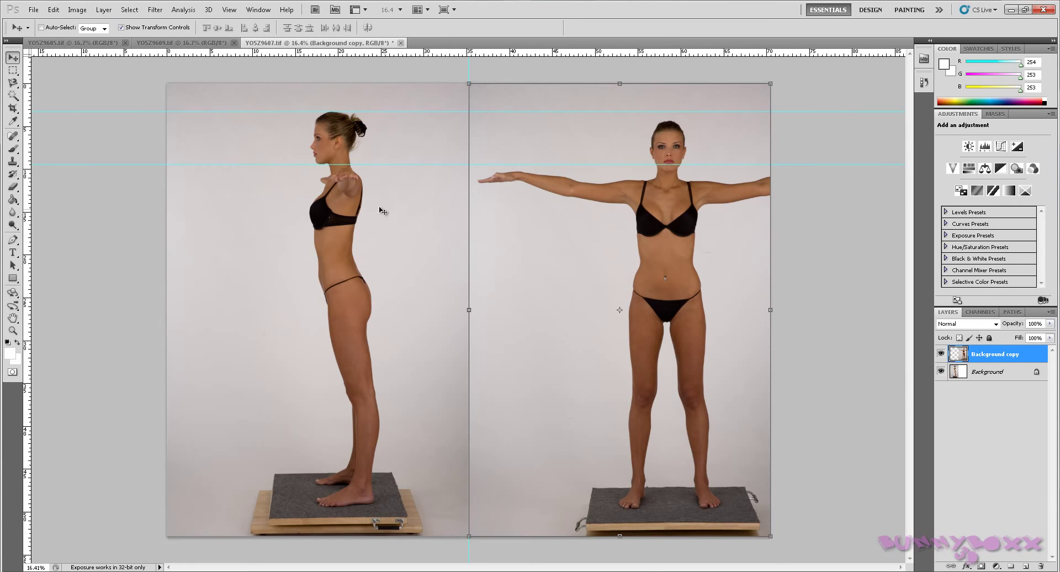
pyautogui.scroll(2, 369, 175)
pyautogui.scroll(3, 367, 194)
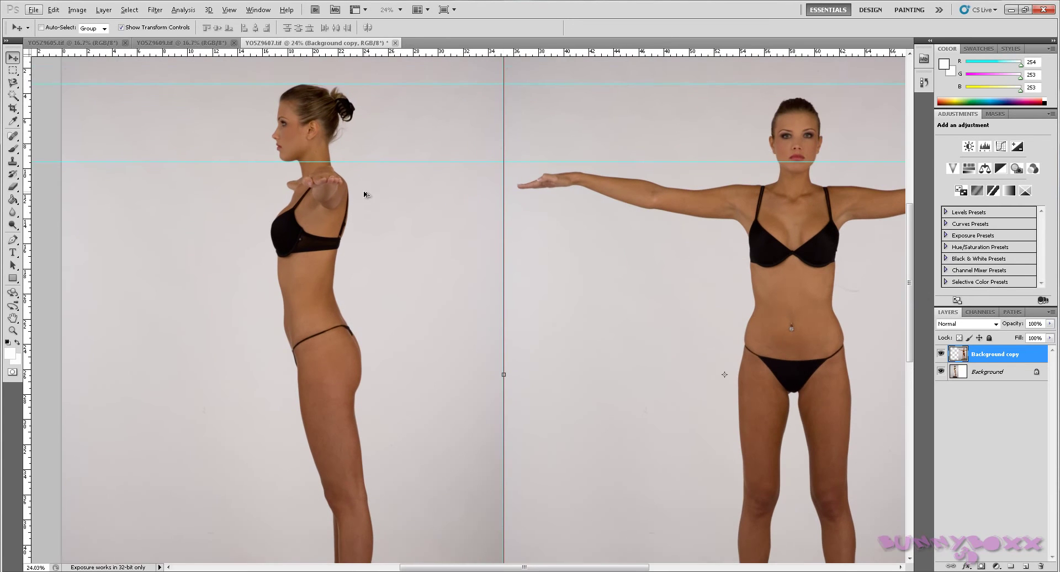
pyautogui.scroll(4, 347, 210)
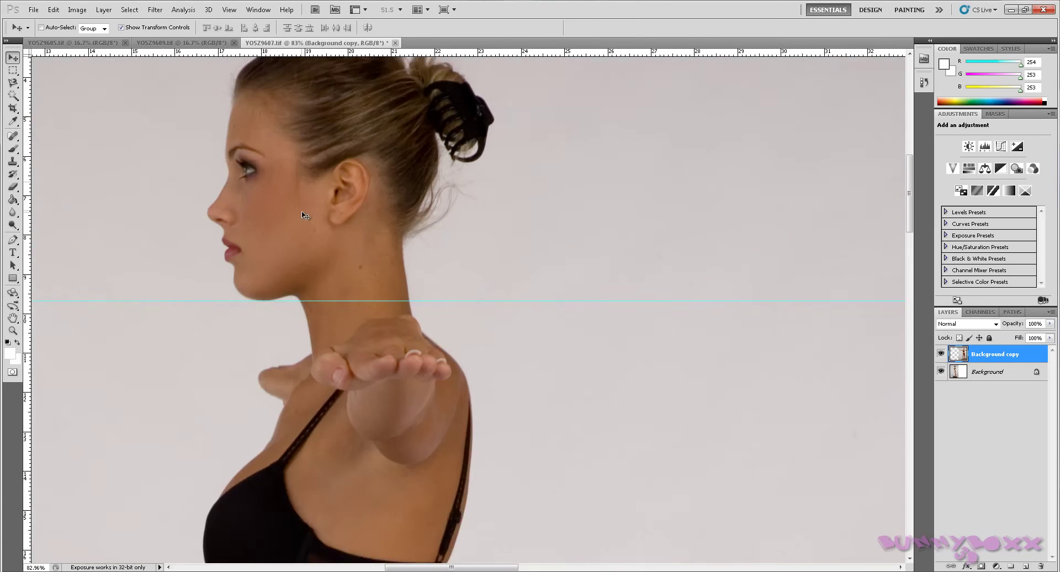
pyautogui.scroll(2, 311, 204)
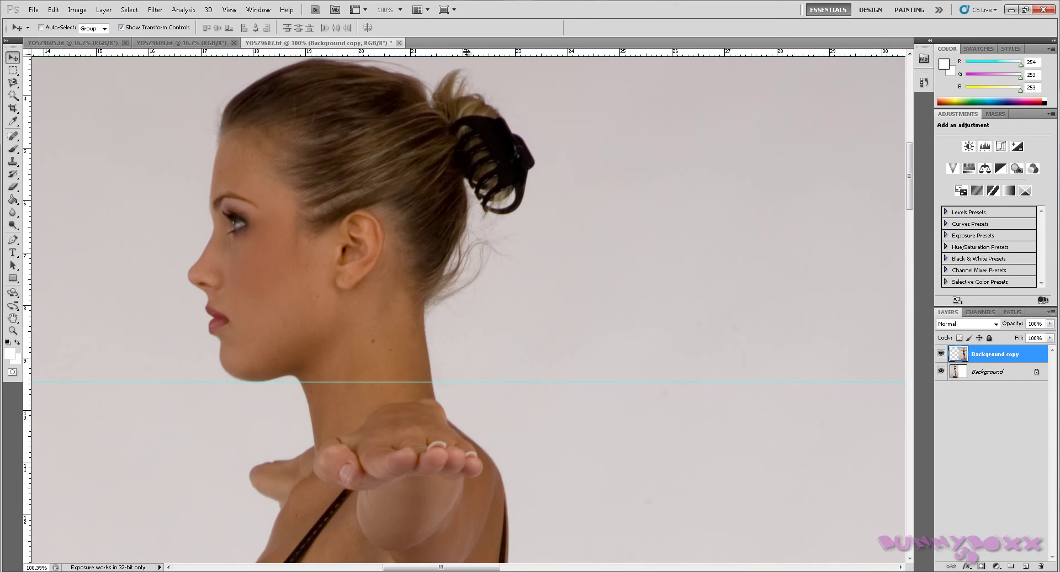
pyautogui.moveTo(466, 52); pyautogui.dragTo(246, 224)
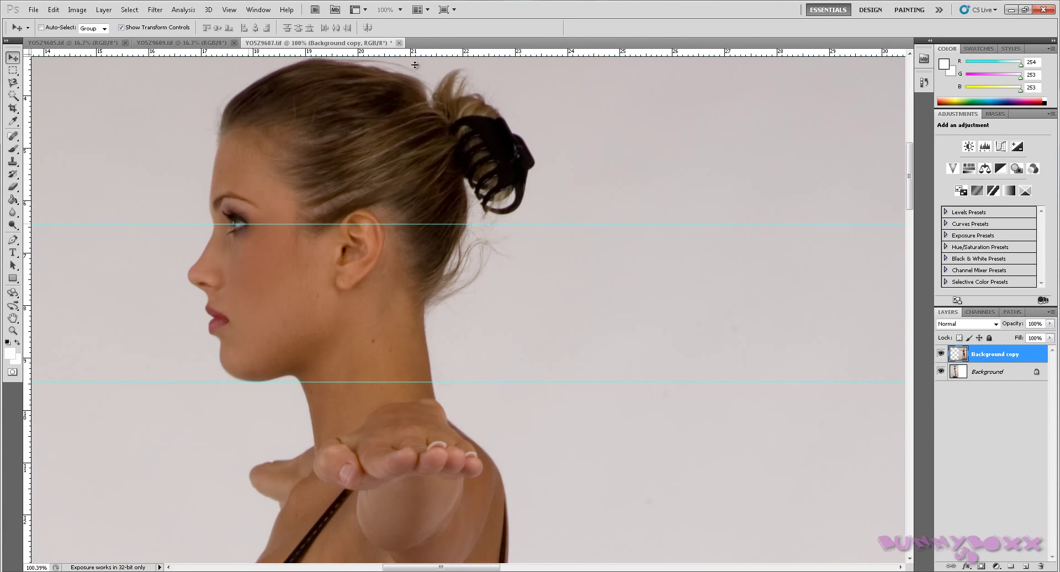
pyautogui.moveTo(425, 52); pyautogui.dragTo(421, 320)
# Step: Move down the side figure and add guides at the bikini line and upper thigh
pyautogui.scroll(-5, 480, 302)
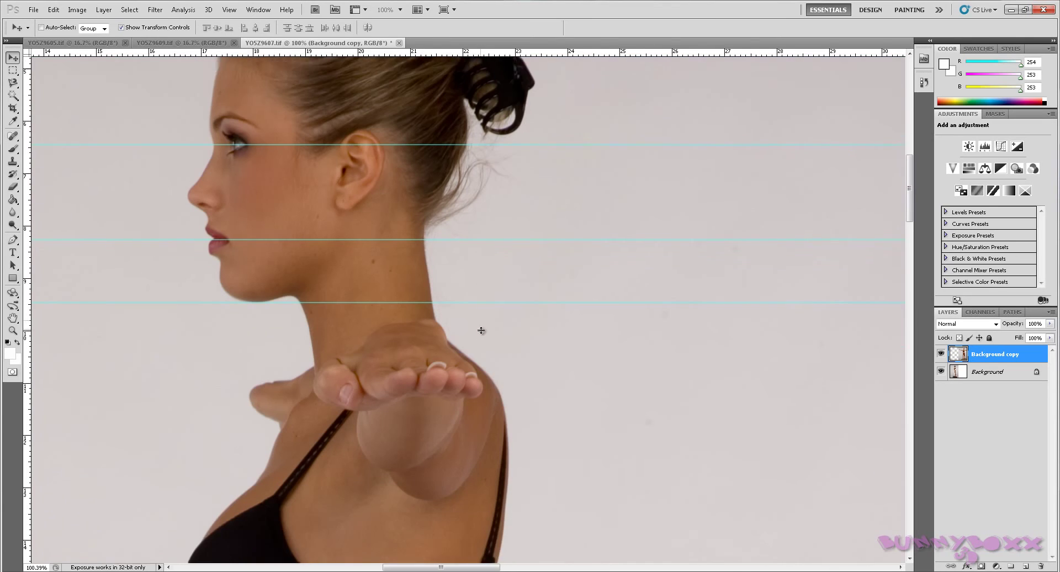
pyautogui.scroll(-2, 464, 312)
pyautogui.scroll(-3, 471, 373)
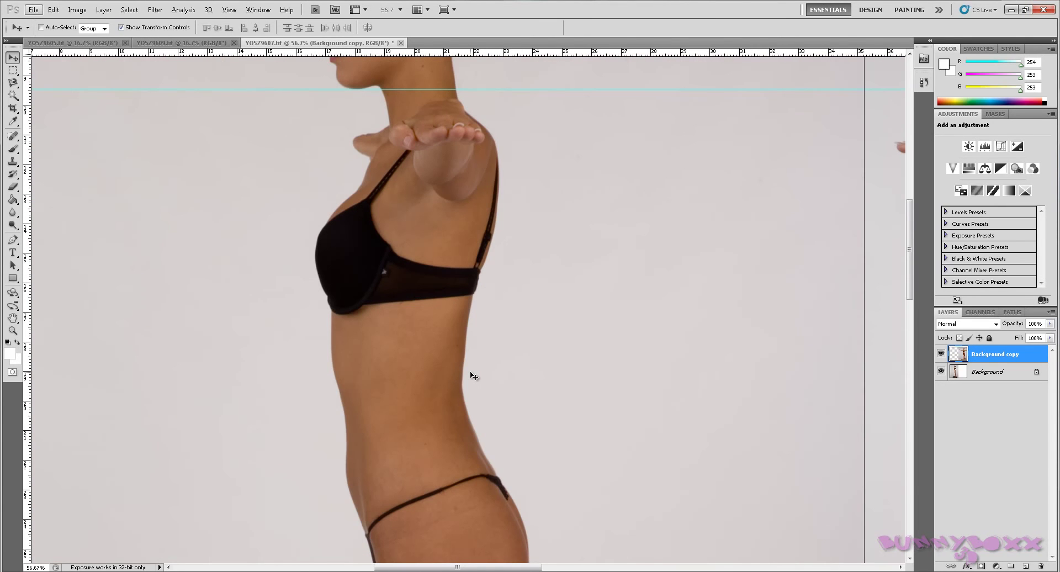
pyautogui.scroll(-1, 463, 359)
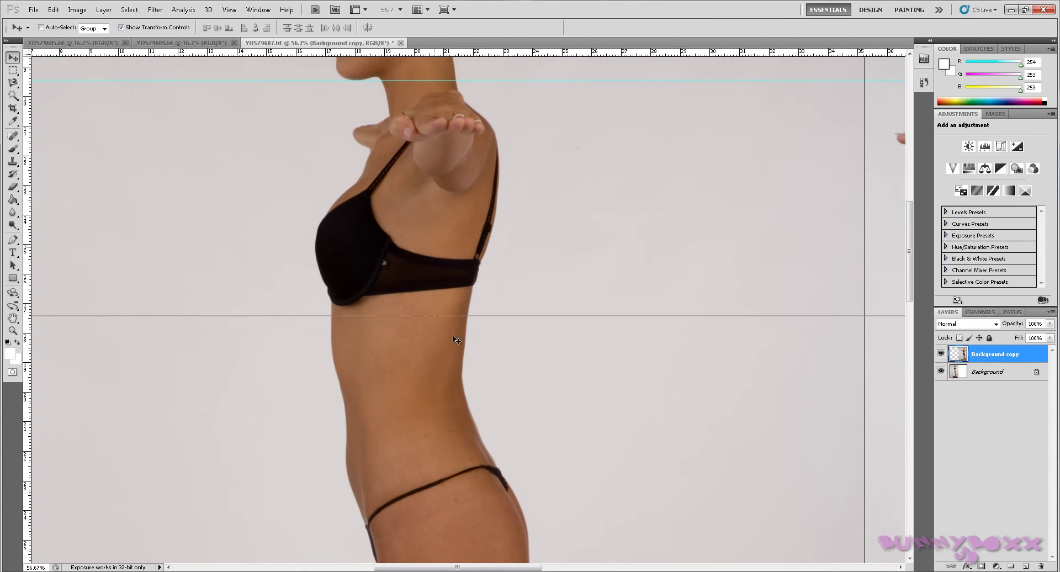
pyautogui.moveTo(470, 452); pyautogui.dragTo(494, 469)
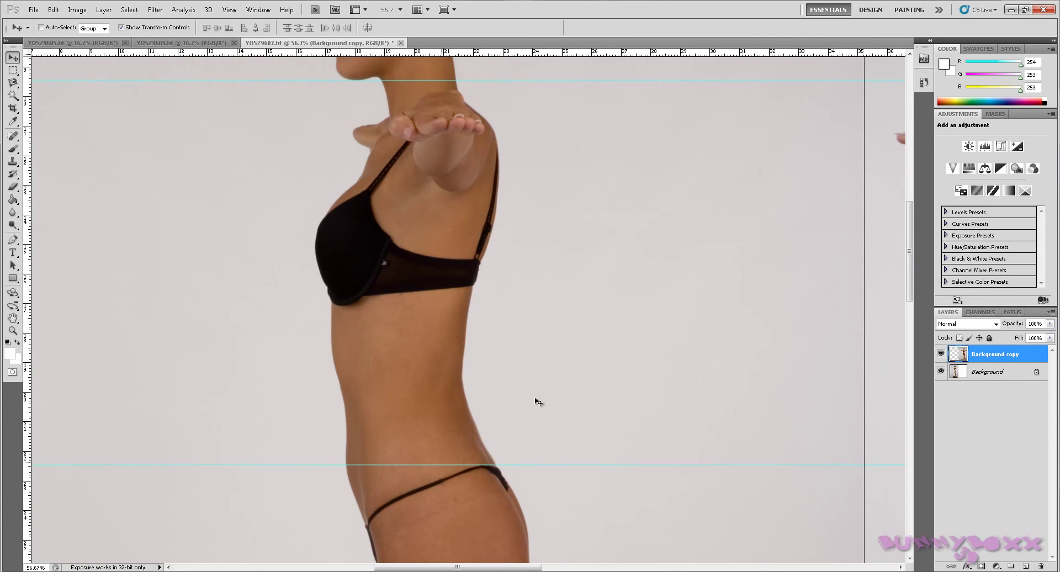
pyautogui.scroll(-2, 535, 401)
pyautogui.scroll(-3, 532, 392)
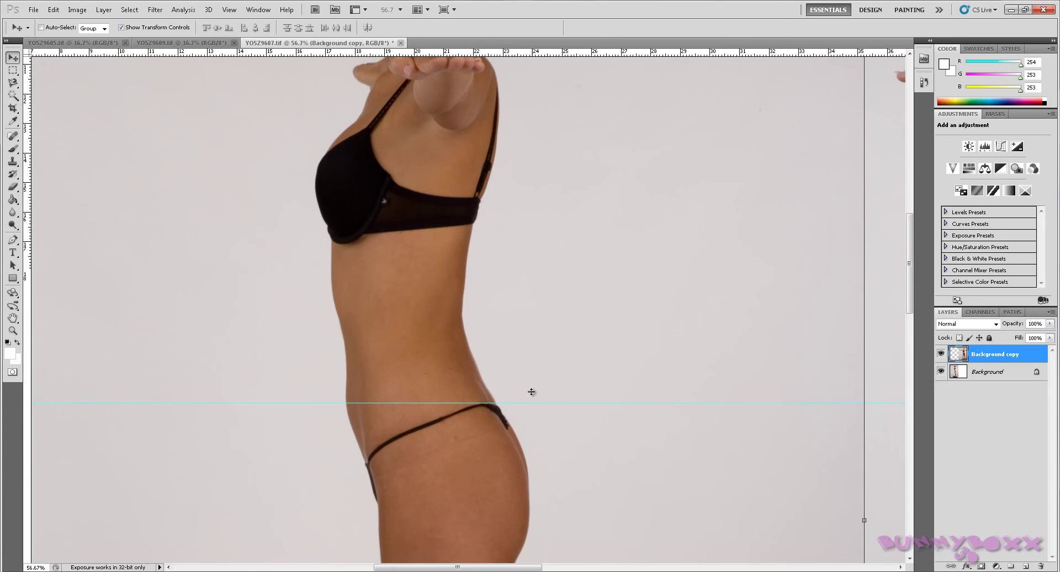
pyautogui.scroll(-10, 531, 391)
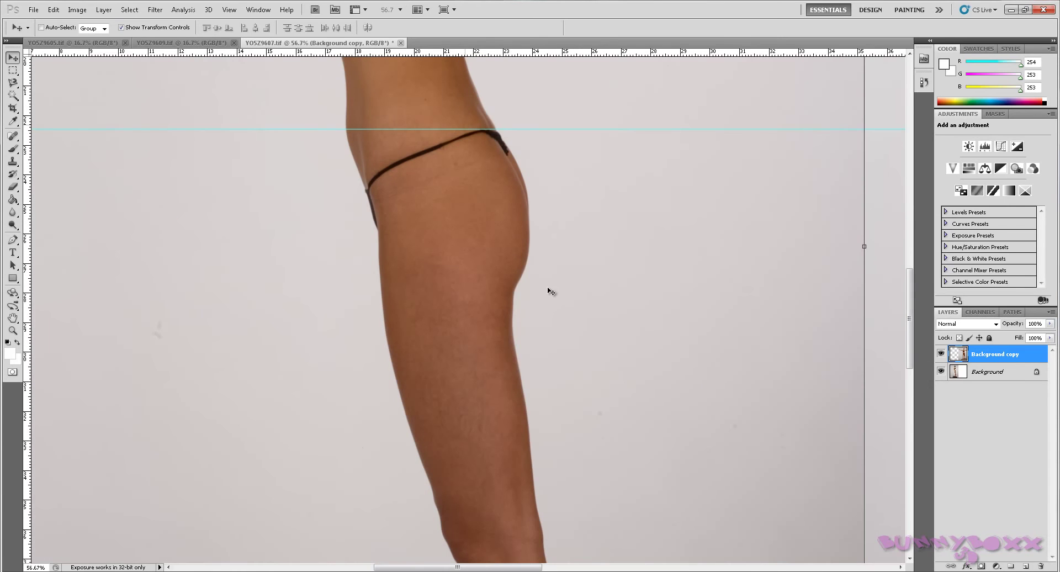
pyautogui.moveTo(549, 288); pyautogui.dragTo(546, 289)
# Step: Add guides at the knee and where the feet meet the top of the board
pyautogui.scroll(-4, 547, 288)
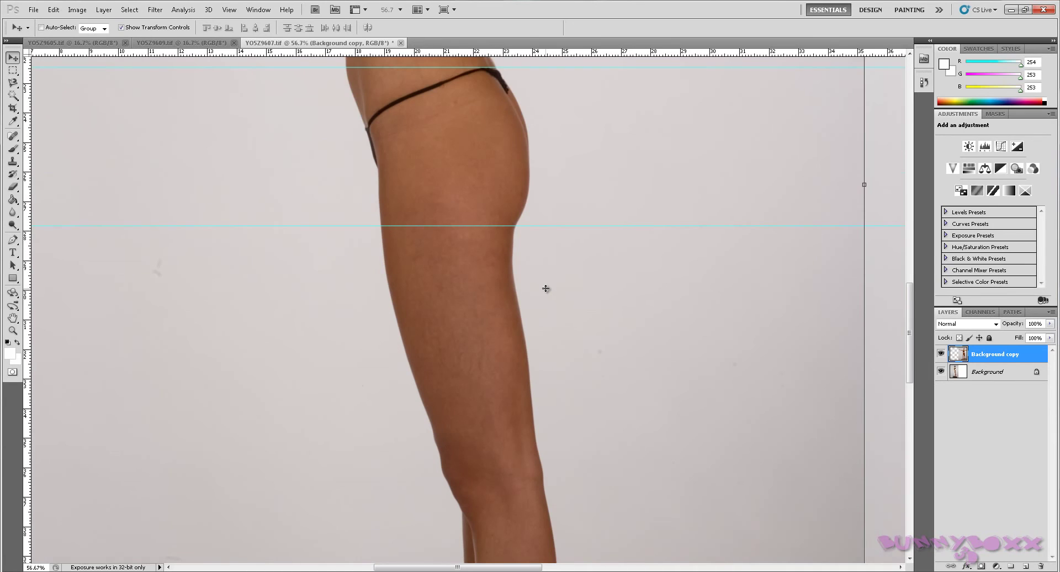
pyautogui.scroll(-10, 546, 288)
pyautogui.moveTo(554, 52); pyautogui.dragTo(613, 368)
pyautogui.scroll(-10, 509, 88)
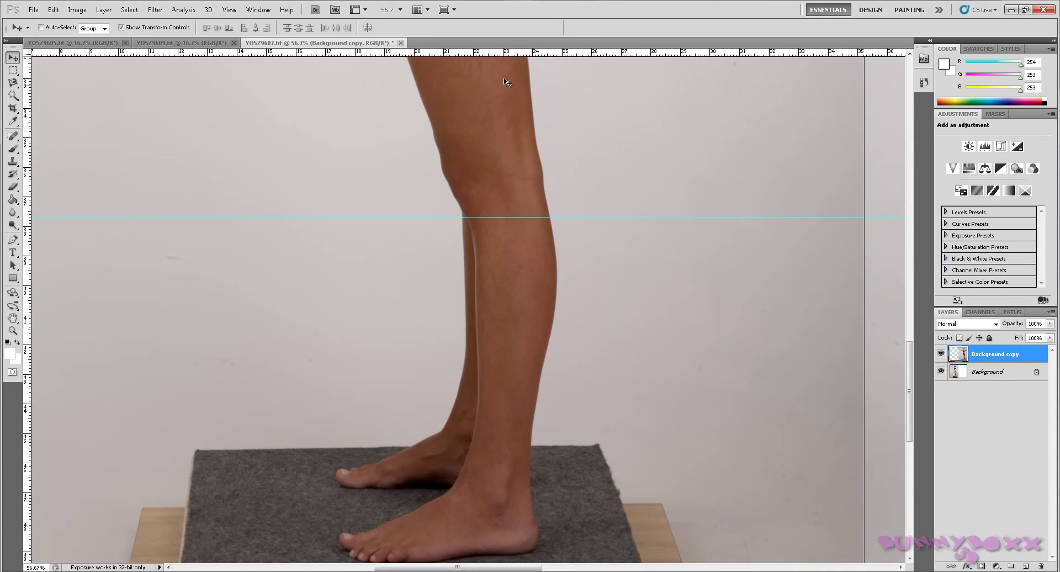
pyautogui.moveTo(501, 55); pyautogui.dragTo(579, 451)
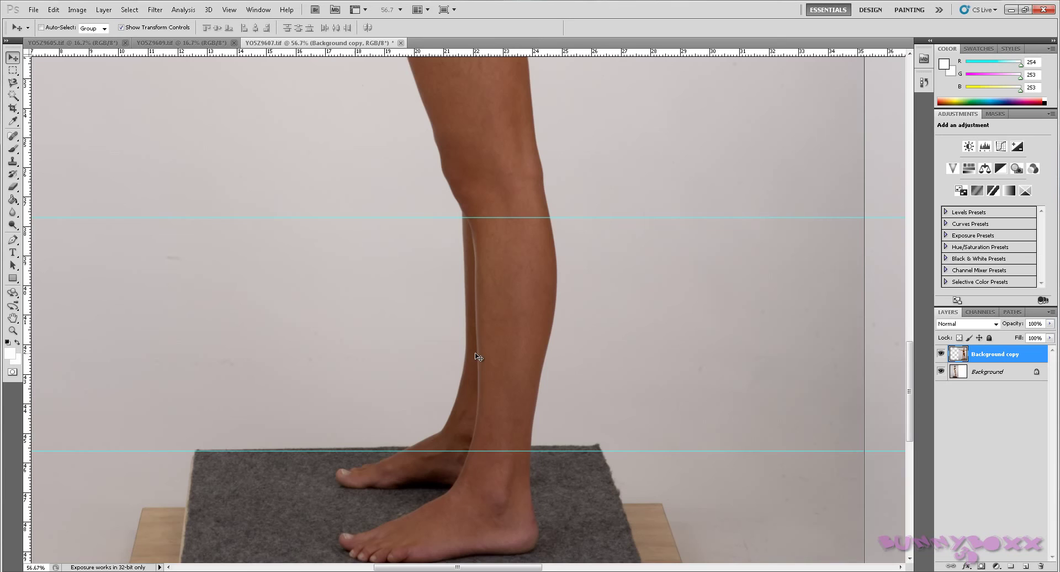
pyautogui.scroll(-1, 581, 269)
pyautogui.scroll(-3, 614, 296)
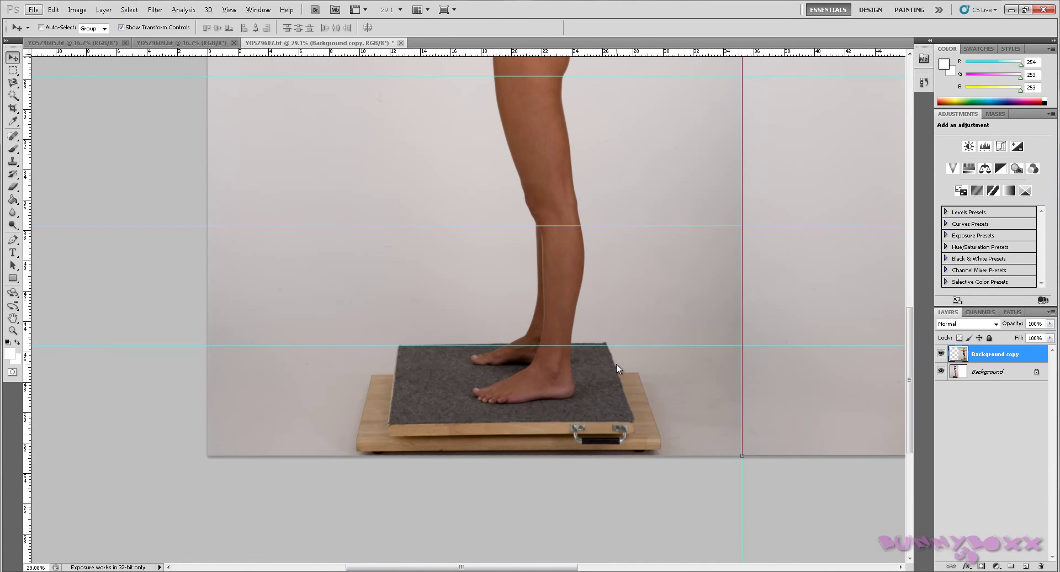
pyautogui.scroll(-1, 617, 364)
pyautogui.hscroll(8, 618, 381)
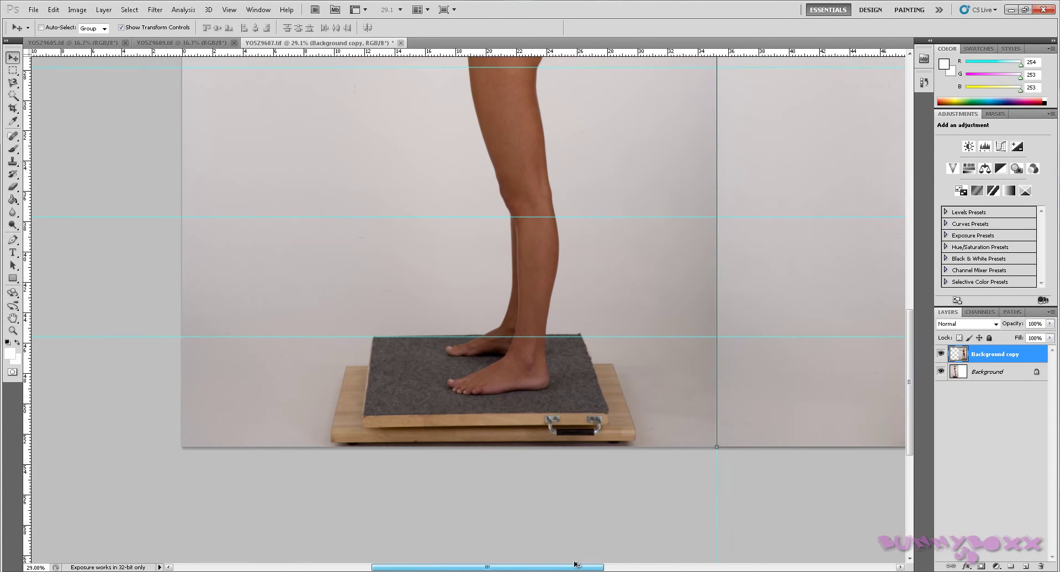
pyautogui.scroll(-2, 618, 395)
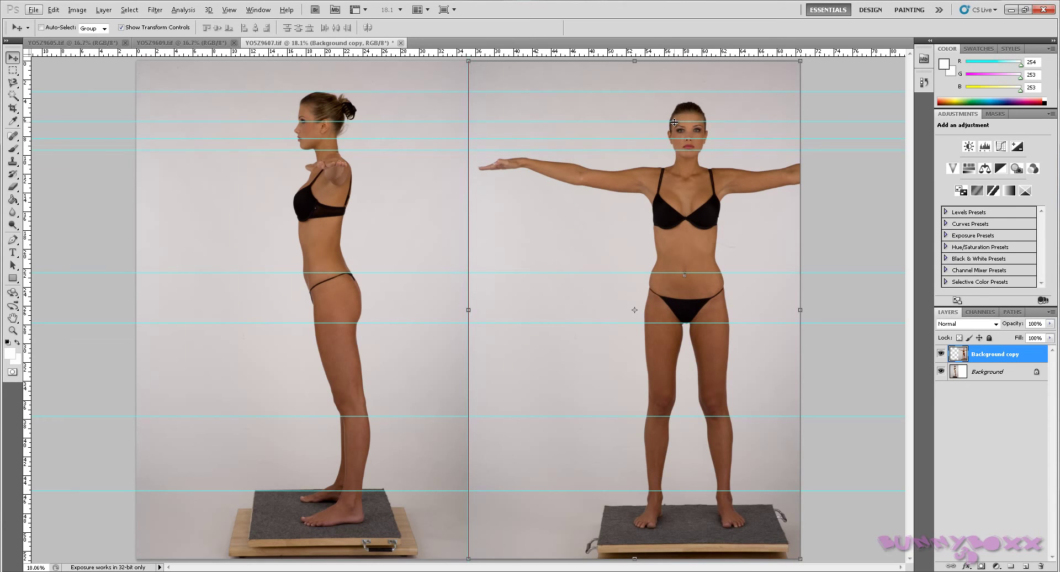
pyautogui.scroll(1, 763, 240)
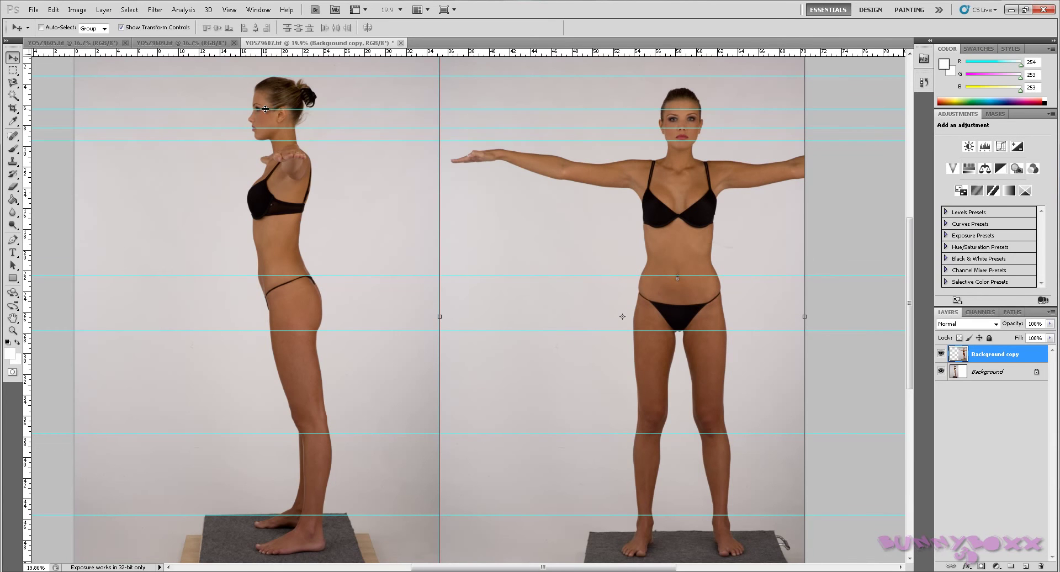
pyautogui.moveTo(911, 281); pyautogui.dragTo(712, 280)
pyautogui.scroll(3, 712, 280)
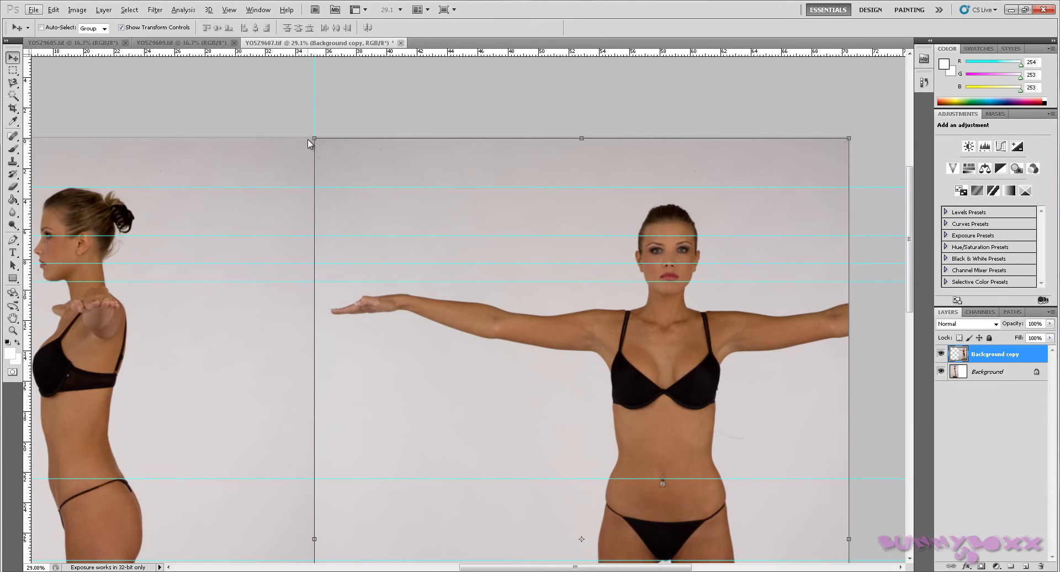
# Step: Hide and reshow the Background layer to confirm the front view is its own layer, then bring up the Edit menu
pyautogui.click(78, 11)
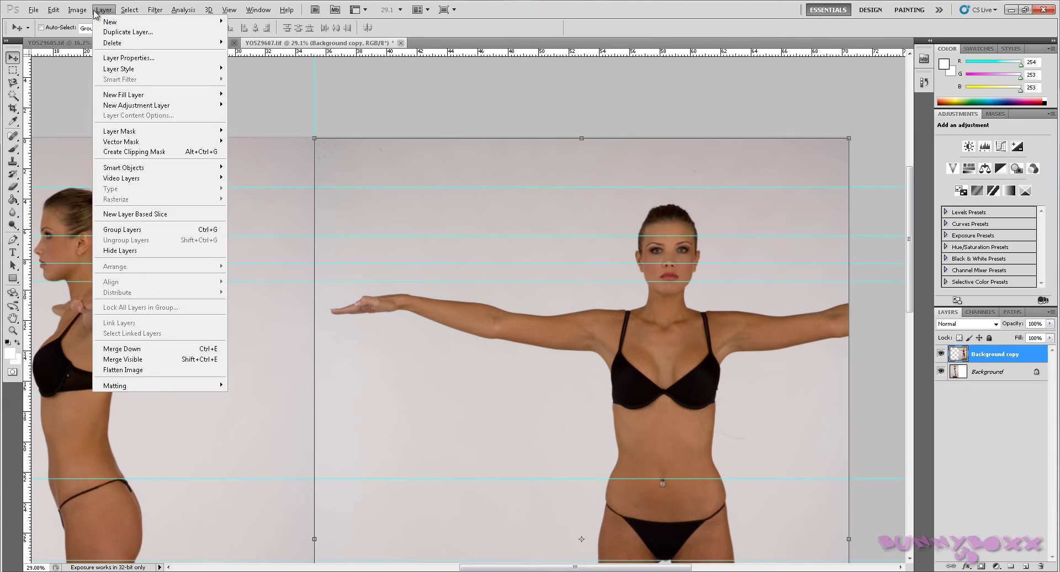
pyautogui.click(97, 15)
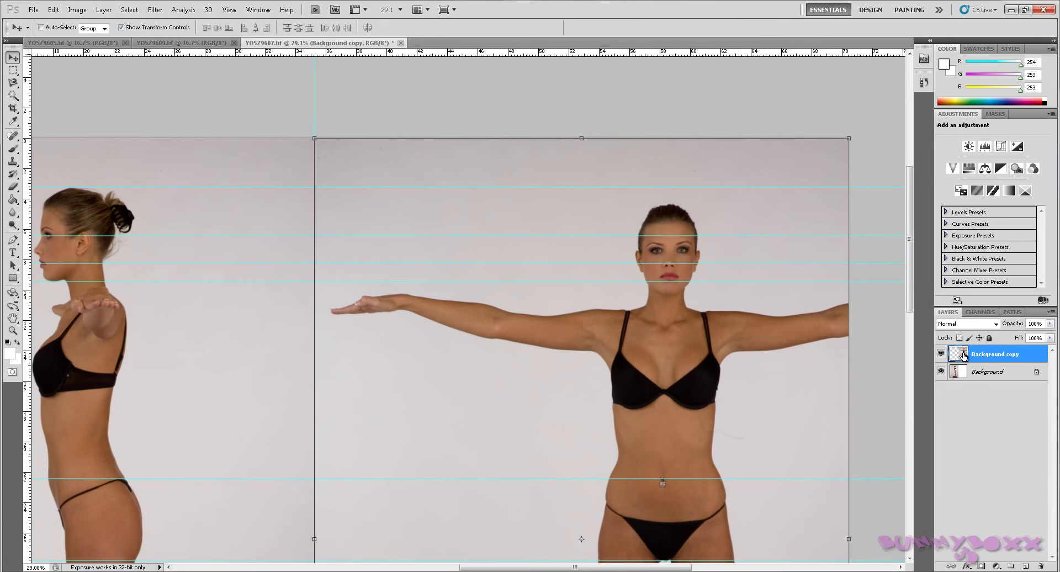
pyautogui.click(941, 372)
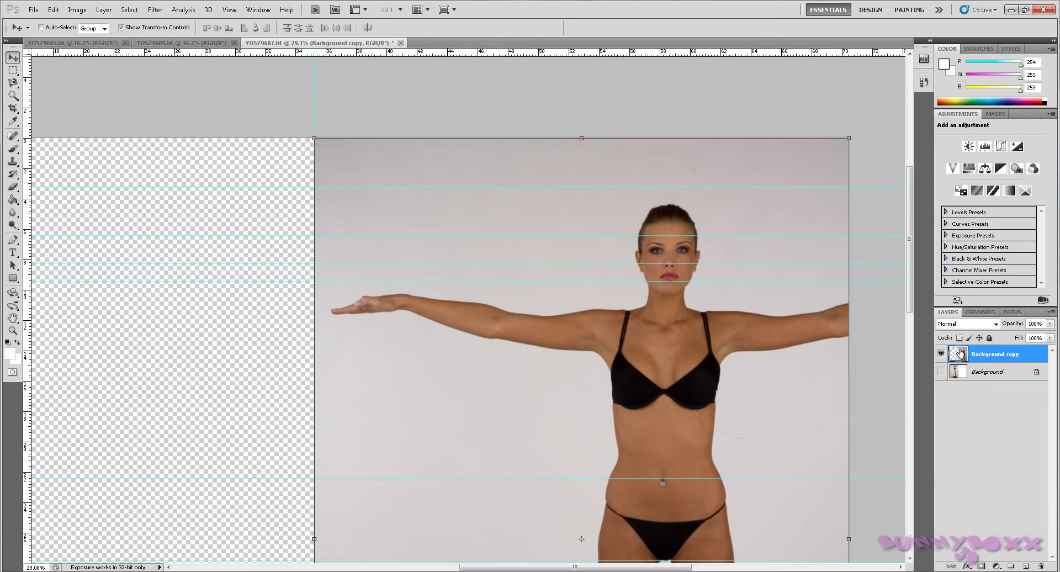
pyautogui.click(941, 371)
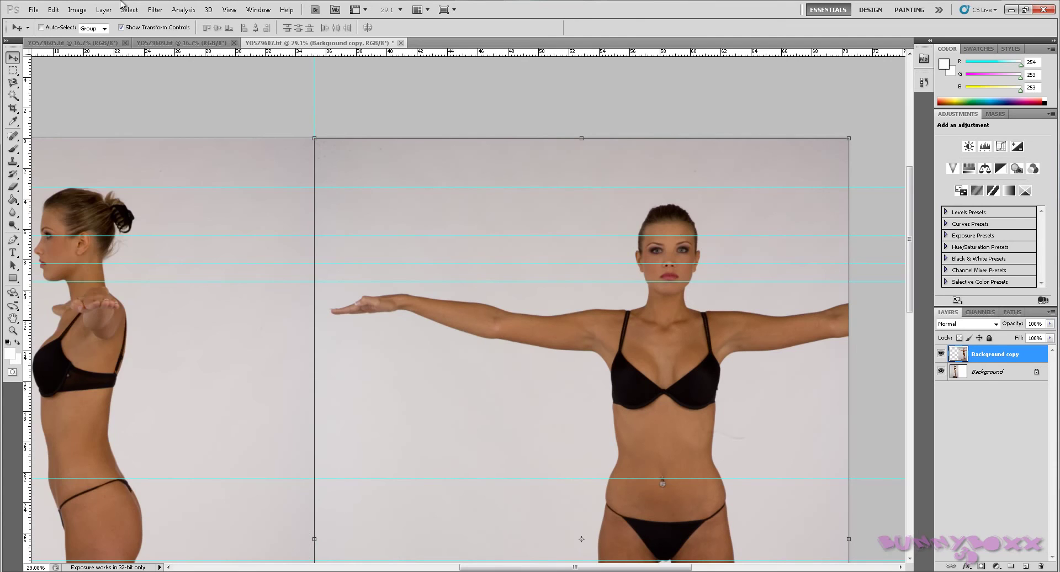
pyautogui.click(77, 10)
pyautogui.moveTo(61, 11)
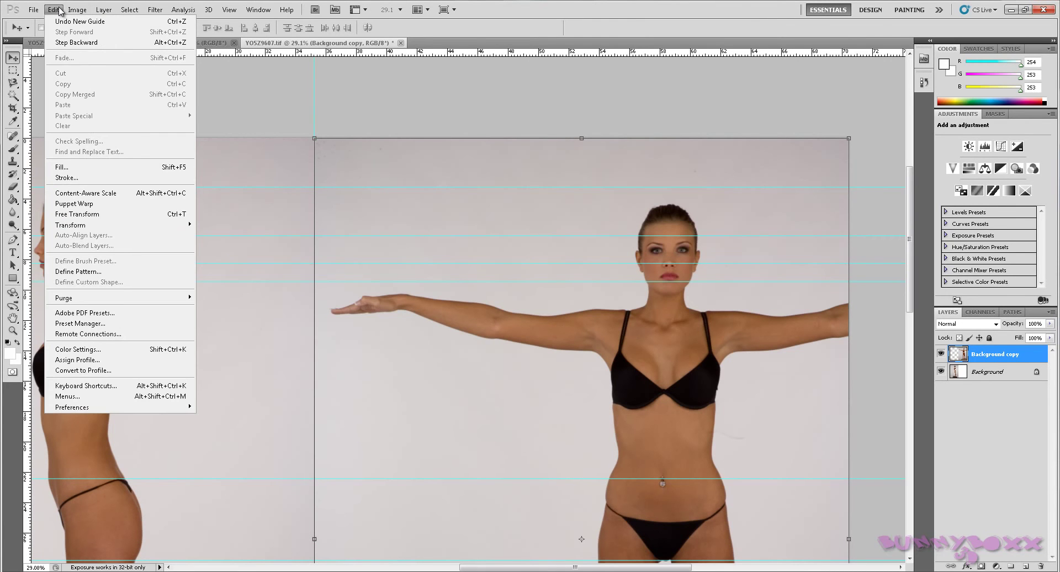
# Step: Free-transform the front-view copy to 102.11% so its eyes meet the guides, and apply it
pyautogui.click(139, 215)
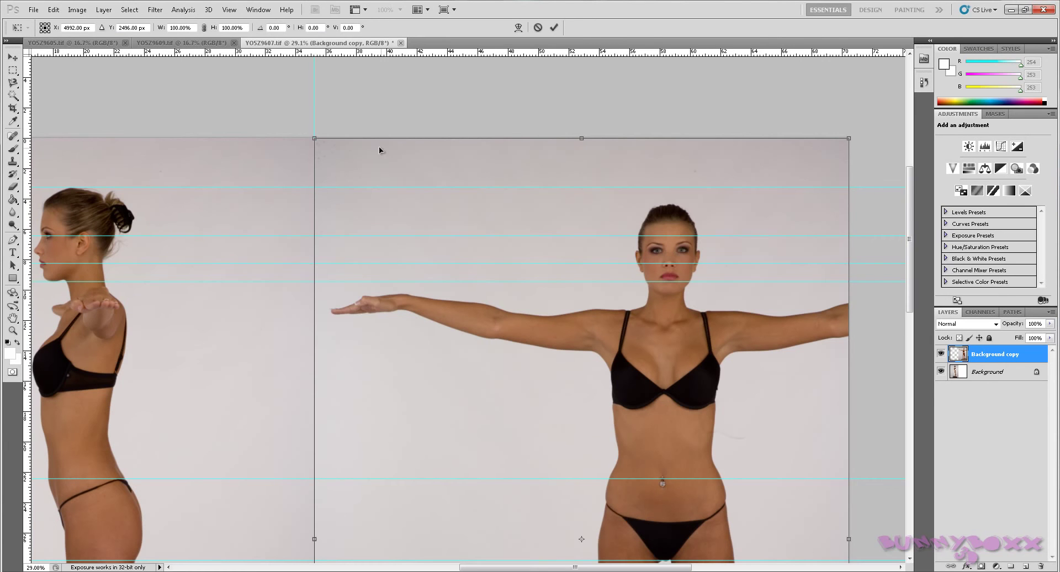
pyautogui.moveTo(312, 136); pyautogui.dragTo(290, 128)
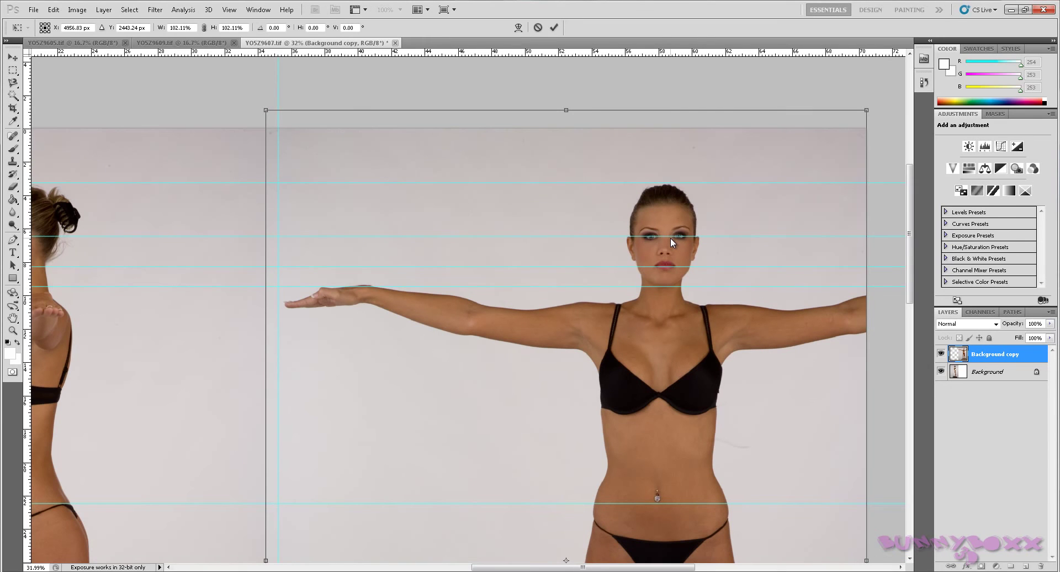
pyautogui.scroll(1, 671, 237)
pyautogui.scroll(-2, 574, 213)
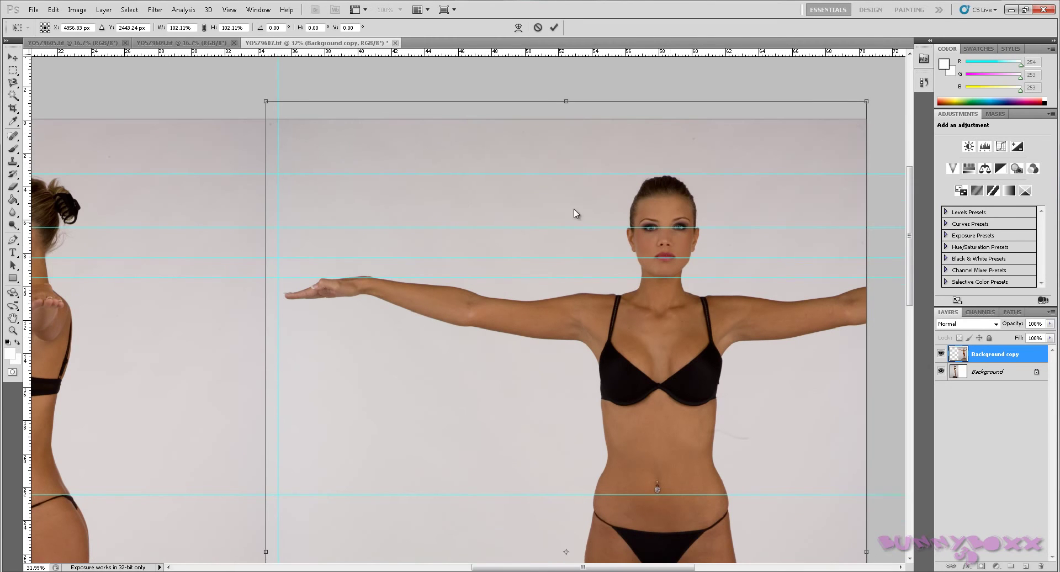
pyautogui.click(12, 57)
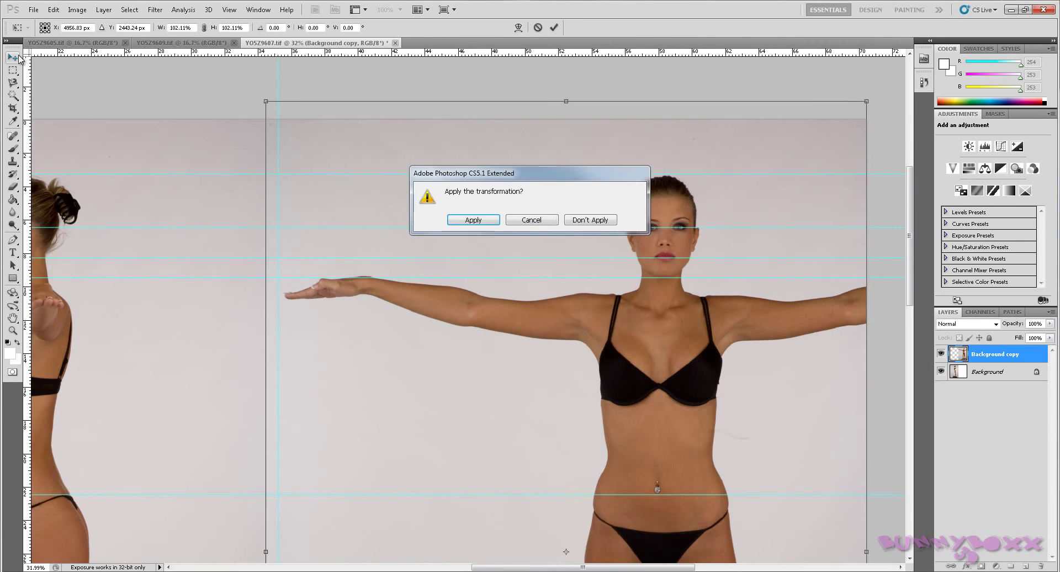
pyautogui.click(487, 221)
pyautogui.scroll(2, 669, 231)
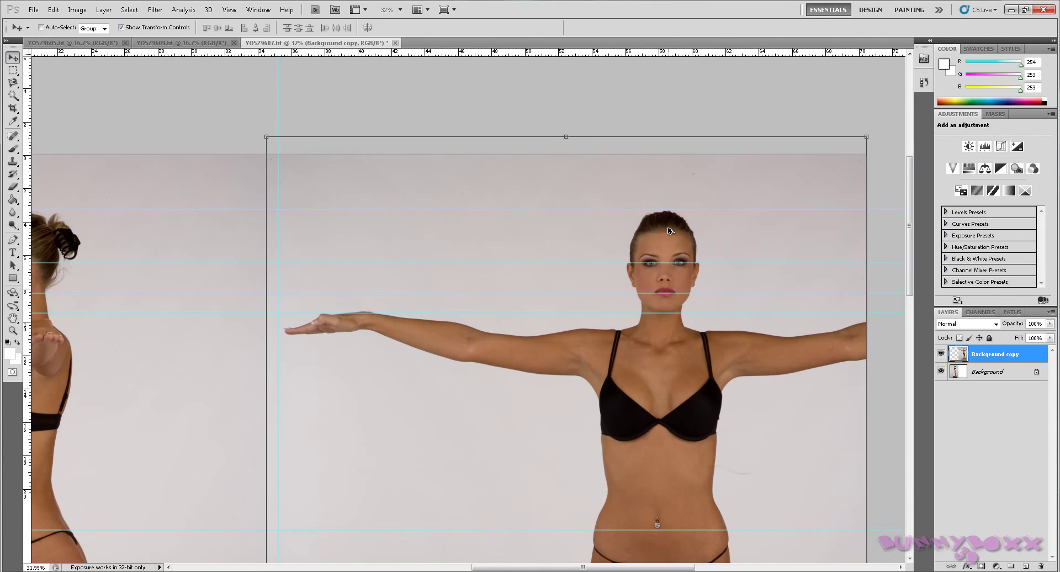
pyautogui.scroll(-2, 670, 230)
pyautogui.scroll(2, 670, 243)
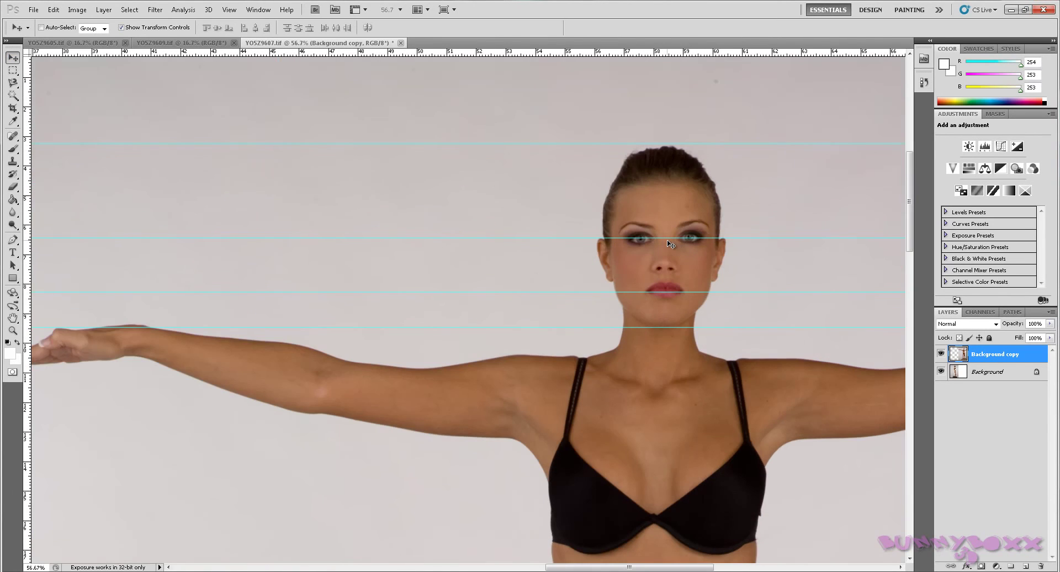
pyautogui.scroll(2, 671, 244)
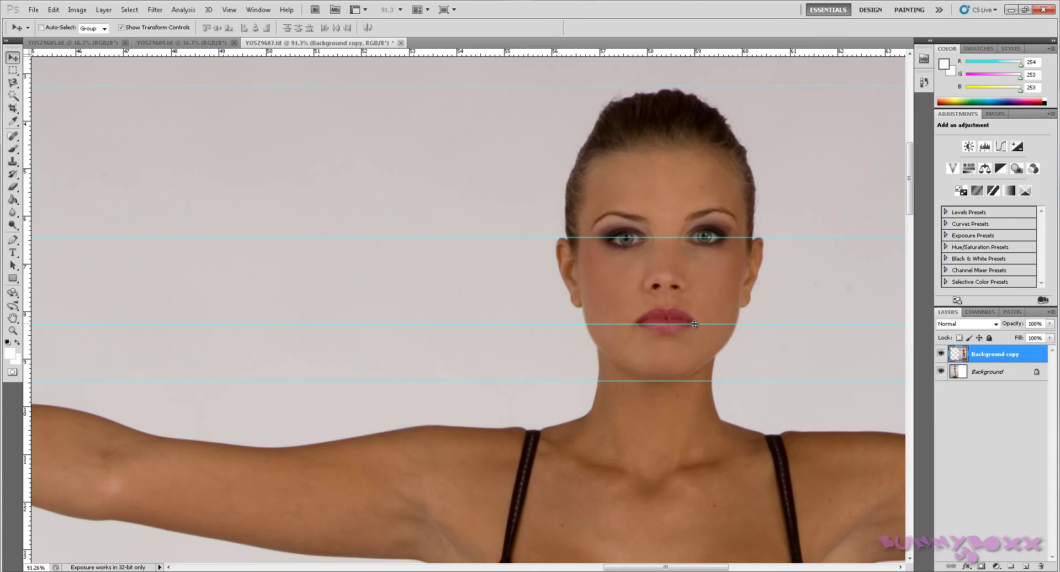
pyautogui.scroll(-4, 688, 334)
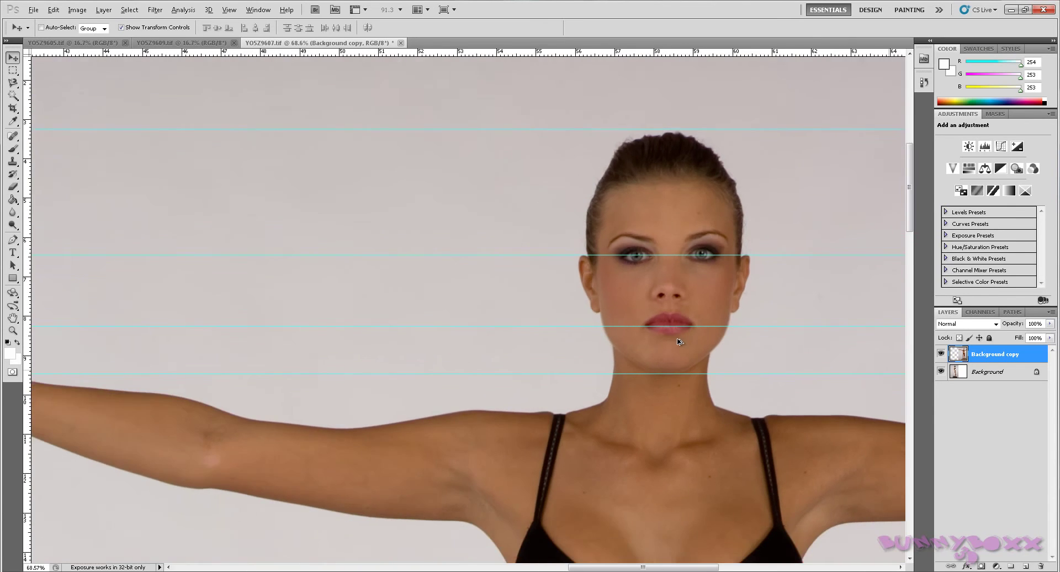
pyautogui.scroll(-3, 674, 338)
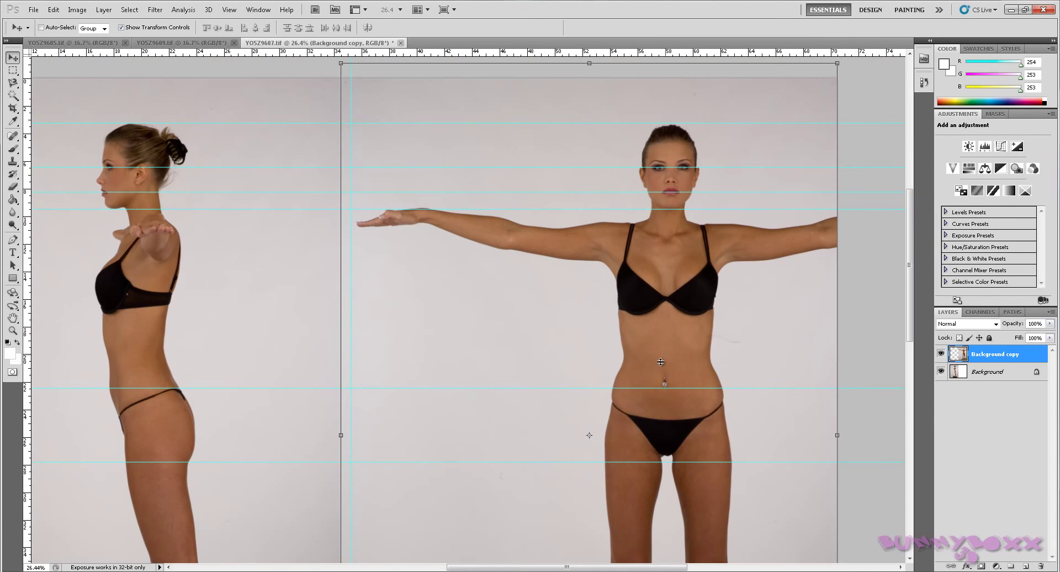
pyautogui.scroll(-3, 655, 367)
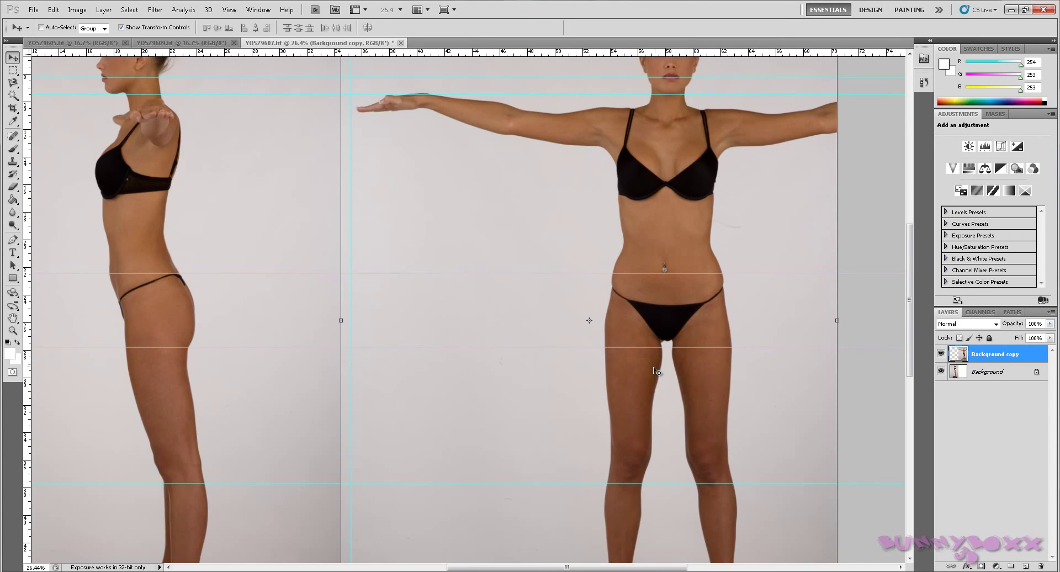
pyautogui.scroll(-2, 655, 371)
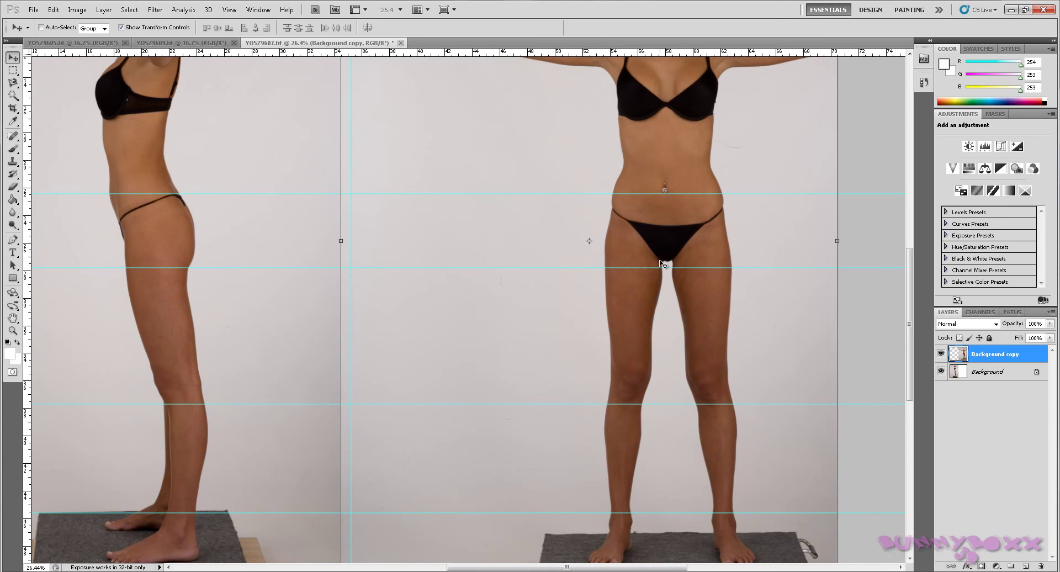
pyautogui.scroll(-2, 740, 290)
pyautogui.scroll(3, 743, 292)
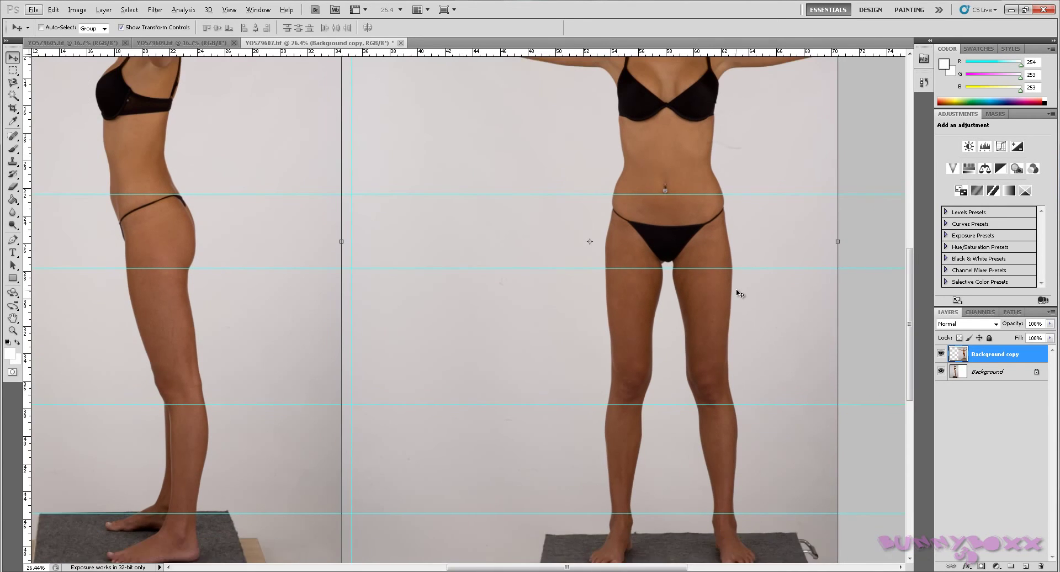
pyautogui.scroll(3, 743, 291)
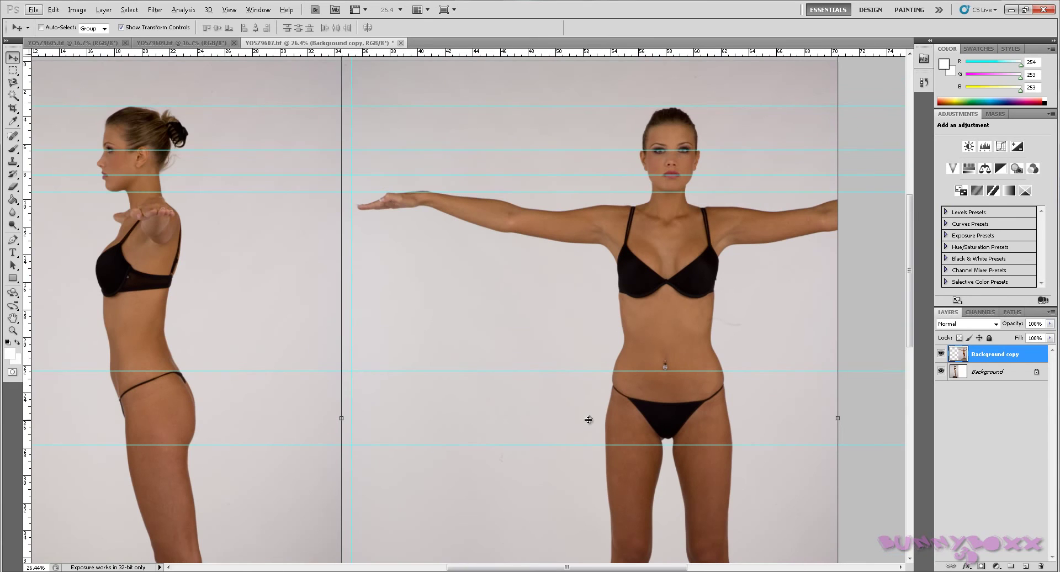
# Step: Set the transform pivot on the front figure's eye and commit the transform
pyautogui.hotkey('ctrl', 't')
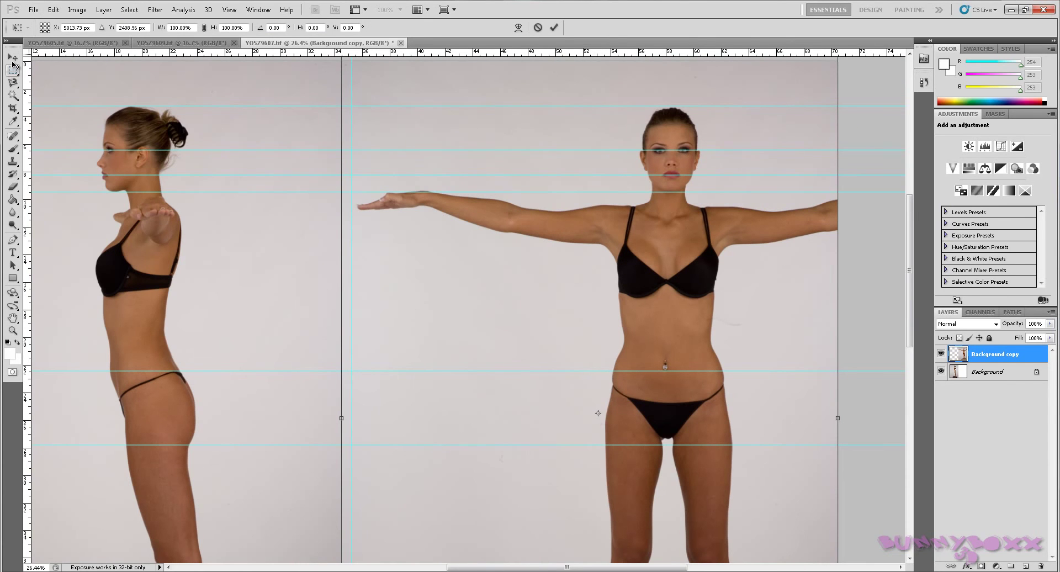
pyautogui.press('Return')
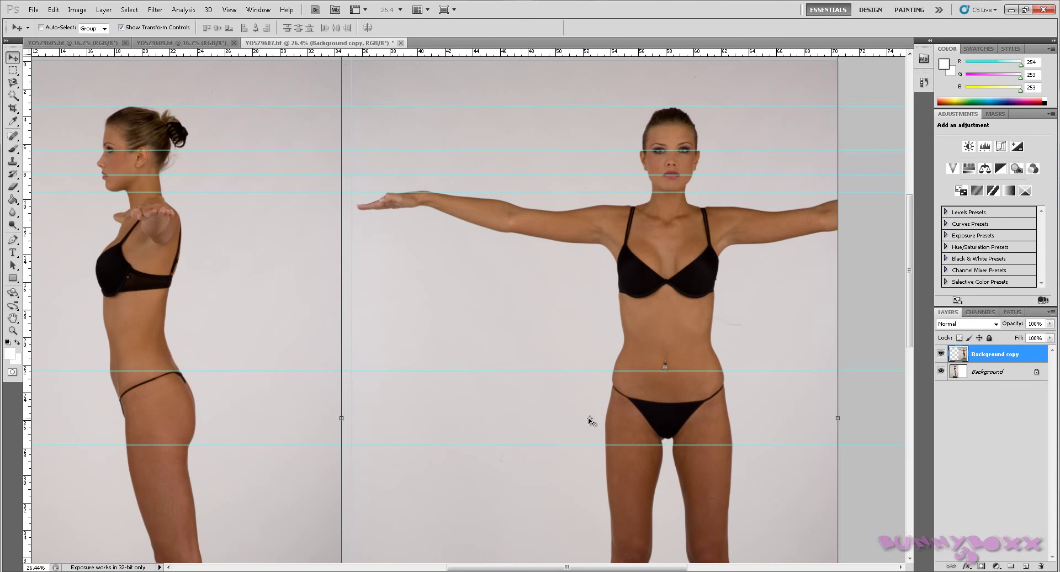
pyautogui.hotkey('ctrl', 't')
pyautogui.keyDown('alt'); pyautogui.click(683, 150); pyautogui.keyUp('alt')
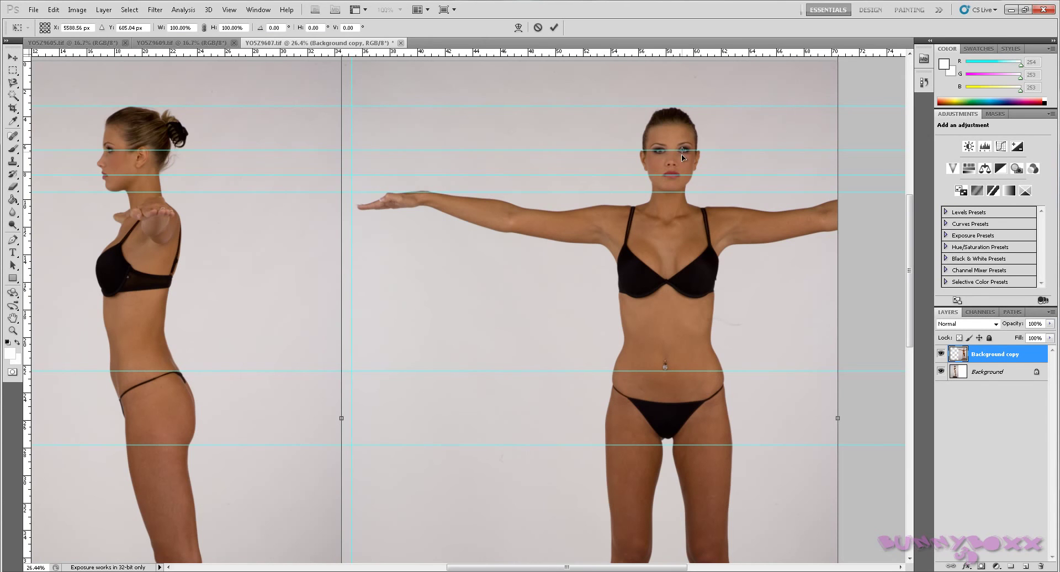
pyautogui.scroll(5, 698, 132)
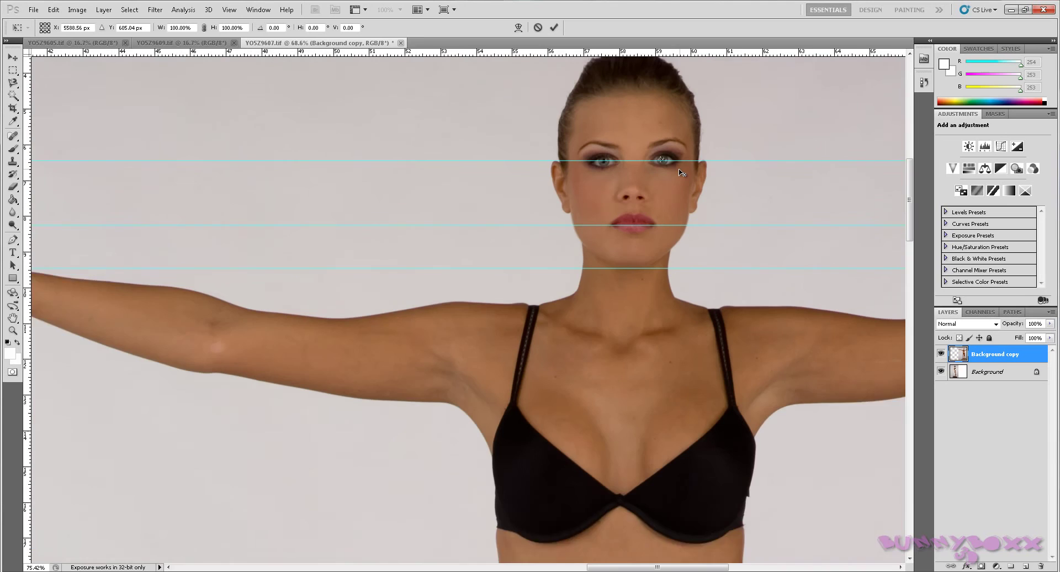
pyautogui.moveTo(658, 159); pyautogui.dragTo(681, 161)
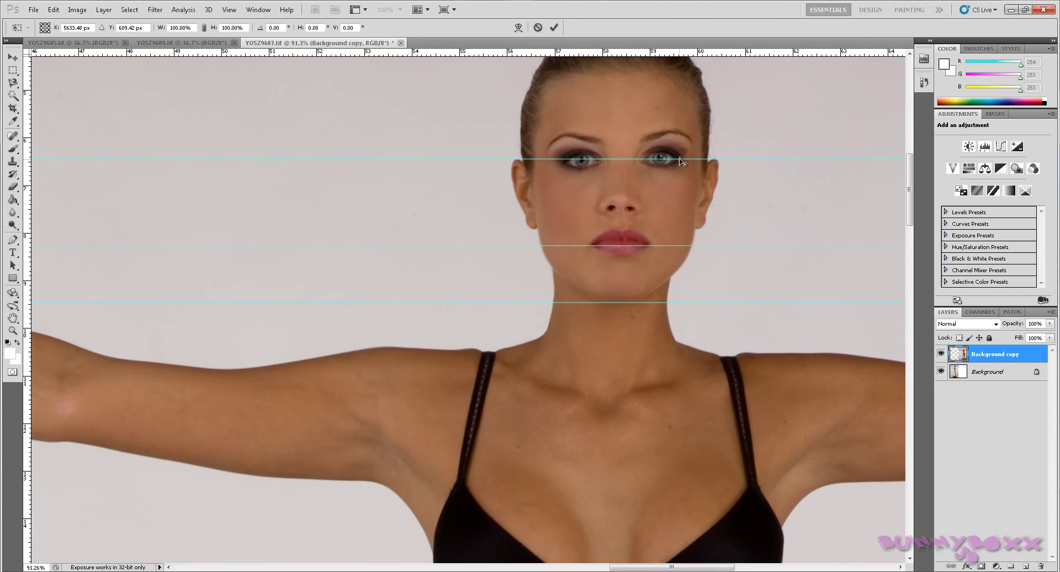
pyautogui.moveTo(680, 160); pyautogui.dragTo(677, 161)
pyautogui.scroll(-3, 622, 285)
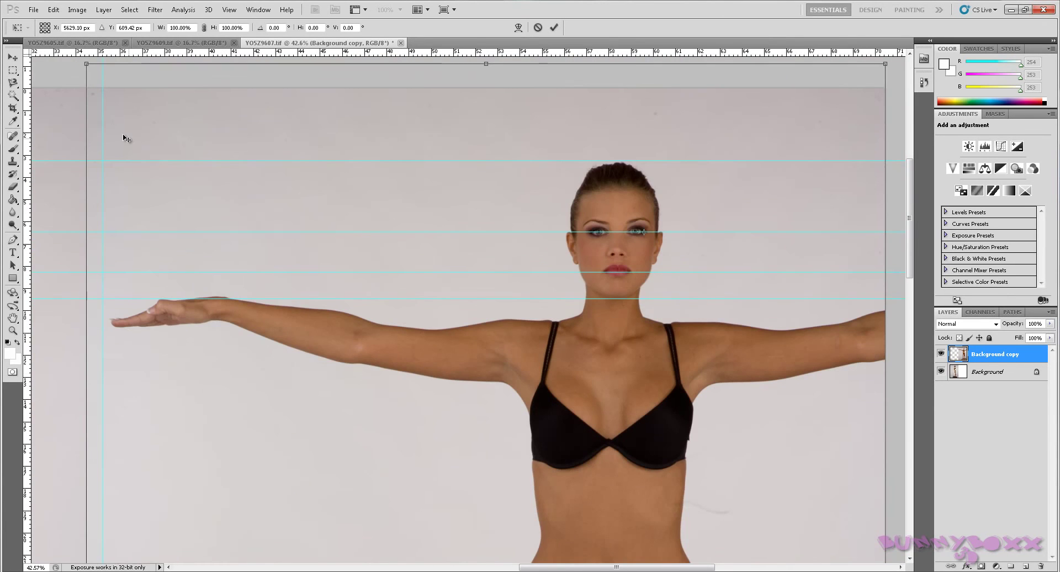
pyautogui.click(13, 60)
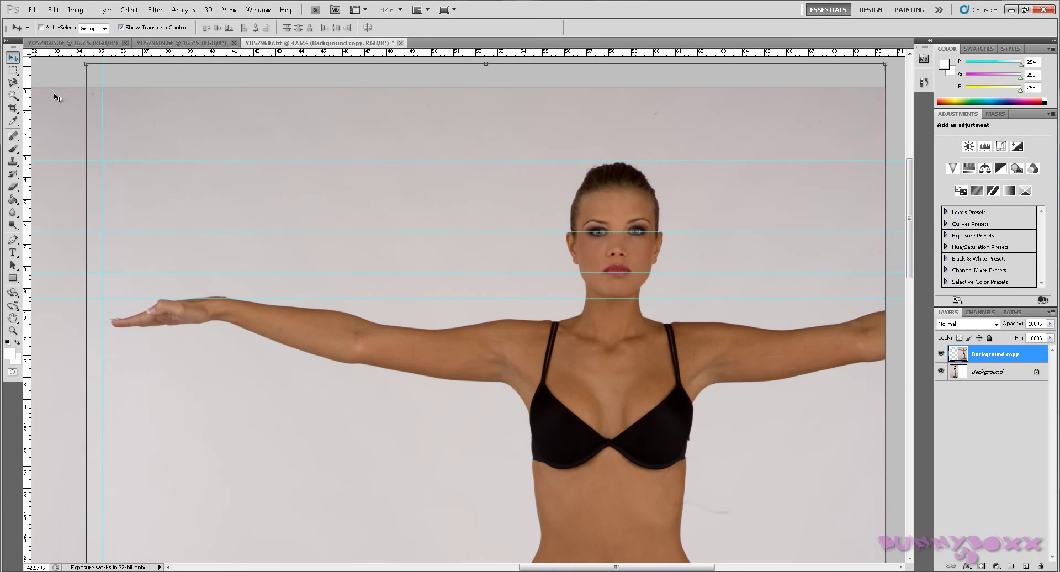
pyautogui.scroll(-3, 535, 304)
pyautogui.scroll(-2, 567, 347)
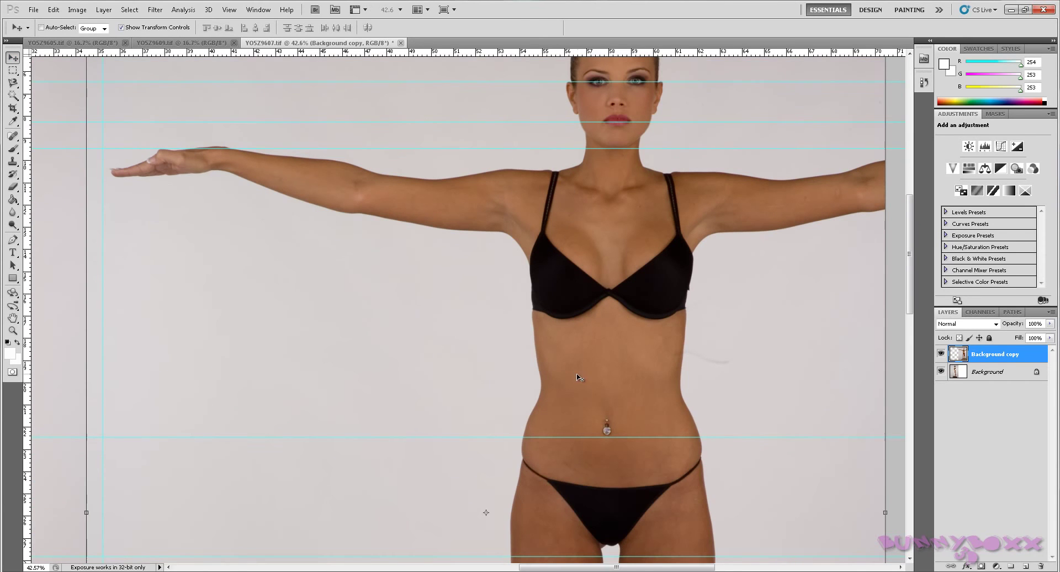
# Step: Scale the front figure to 101.59% around a pivot on the eye-level guide
pyautogui.hotkey('ctrl', 't')
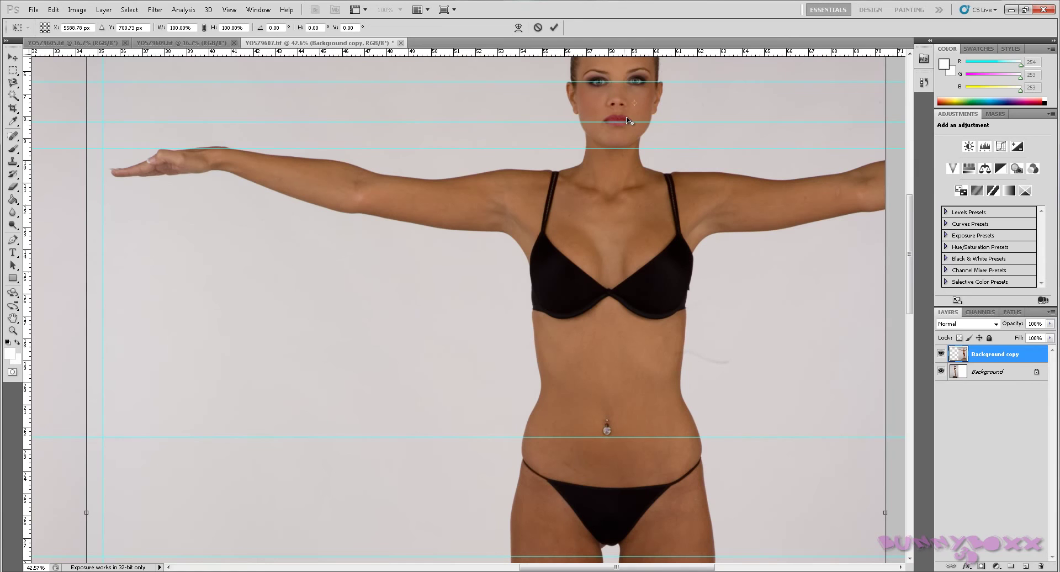
pyautogui.moveTo(631, 104); pyautogui.dragTo(645, 83)
pyautogui.scroll(-2, 606, 226)
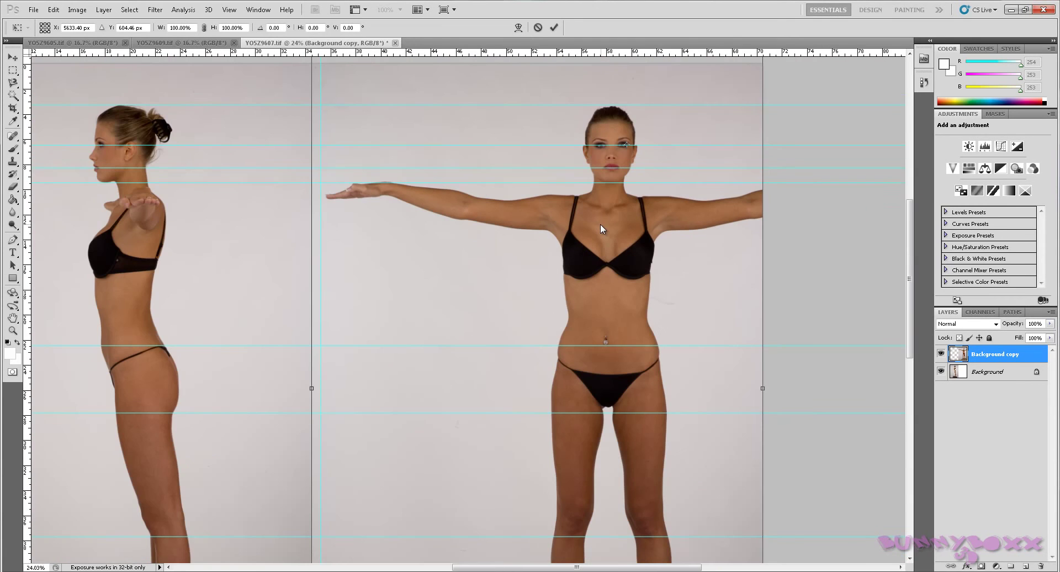
pyautogui.scroll(-1, 598, 223)
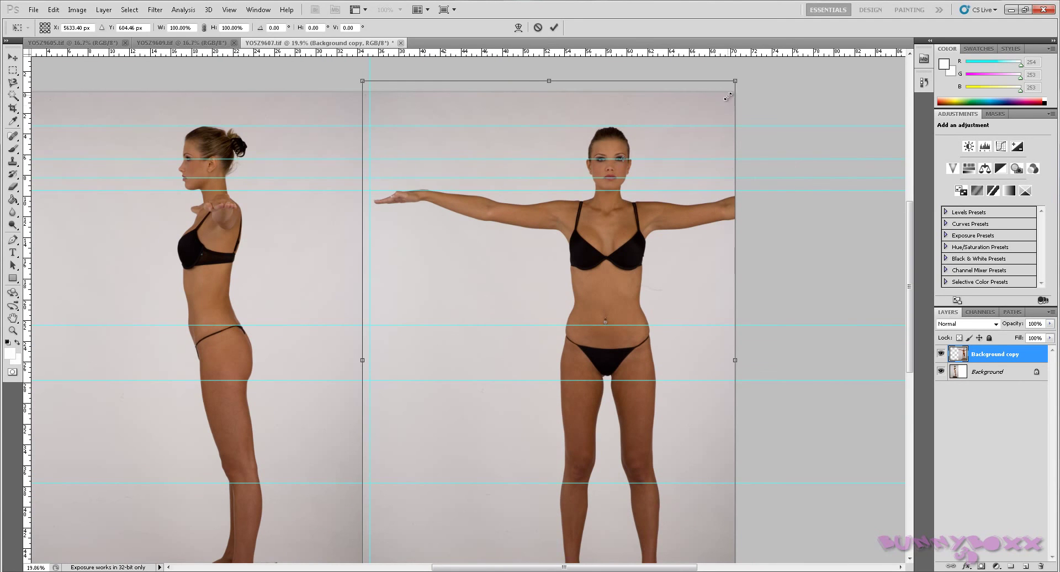
pyautogui.moveTo(739, 79); pyautogui.dragTo(741, 78)
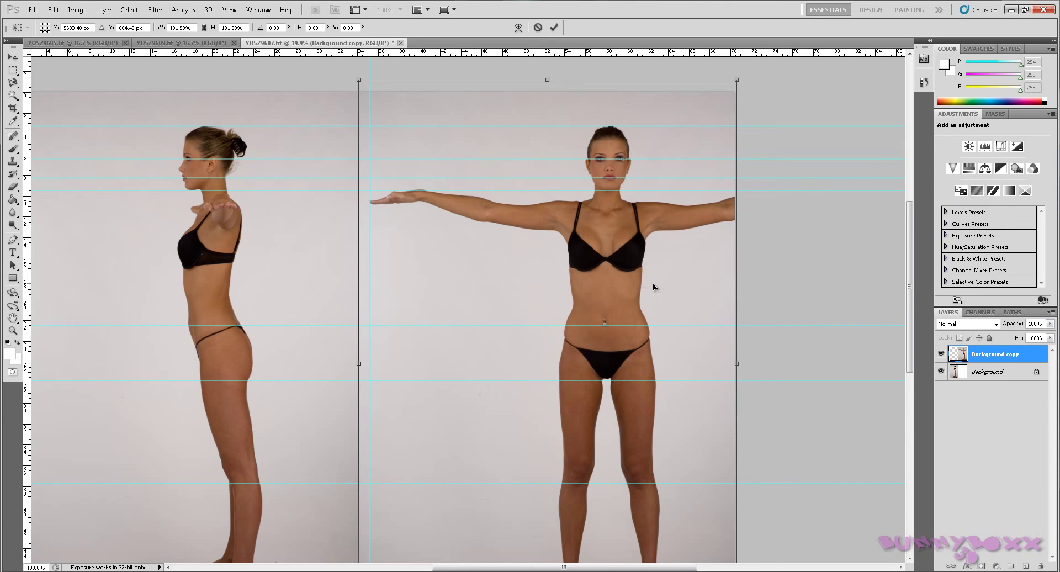
# Step: Place a horizontal guide at the soles of the feet and two more higher across both figures
pyautogui.scroll(-2, 646, 320)
pyautogui.scroll(-1, 639, 359)
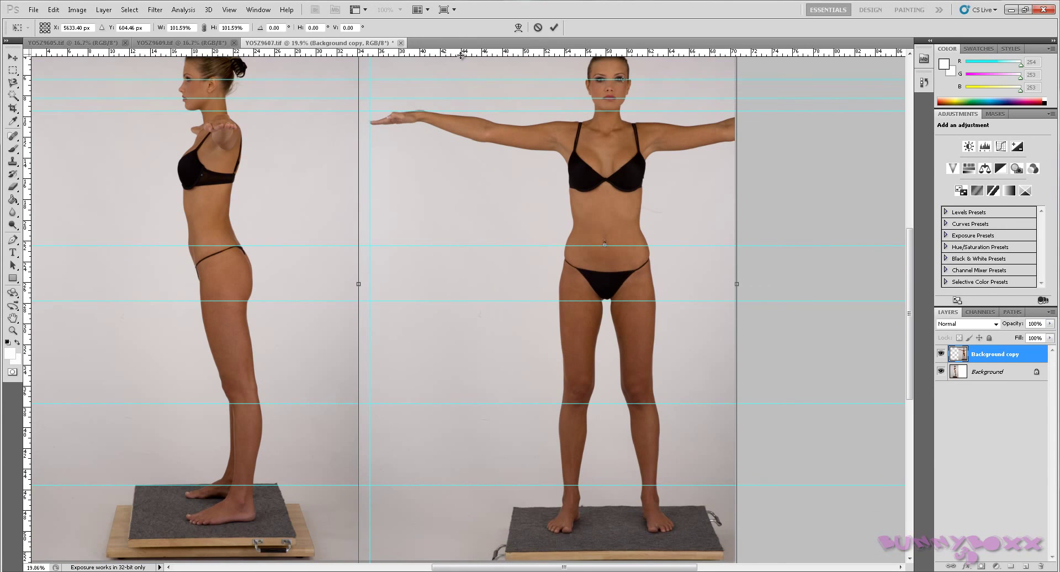
pyautogui.moveTo(461, 55); pyautogui.dragTo(526, 527)
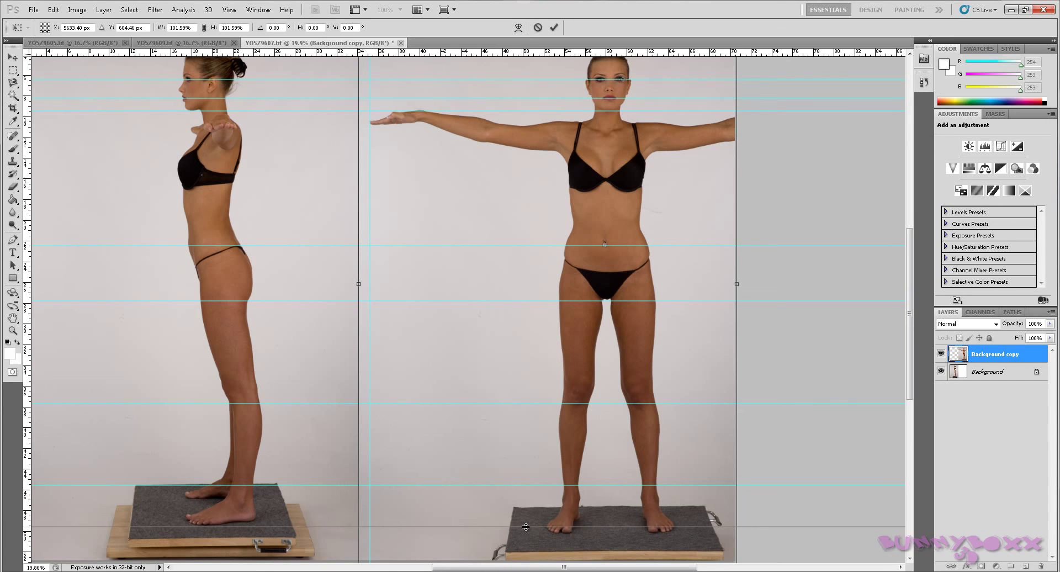
pyautogui.moveTo(526, 526); pyautogui.dragTo(526, 526)
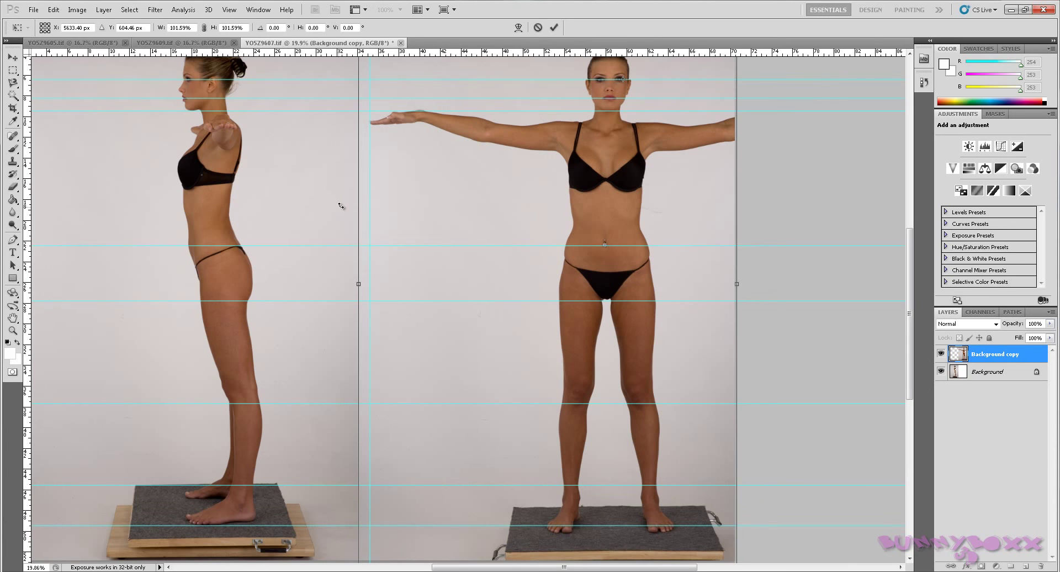
pyautogui.scroll(5, 340, 207)
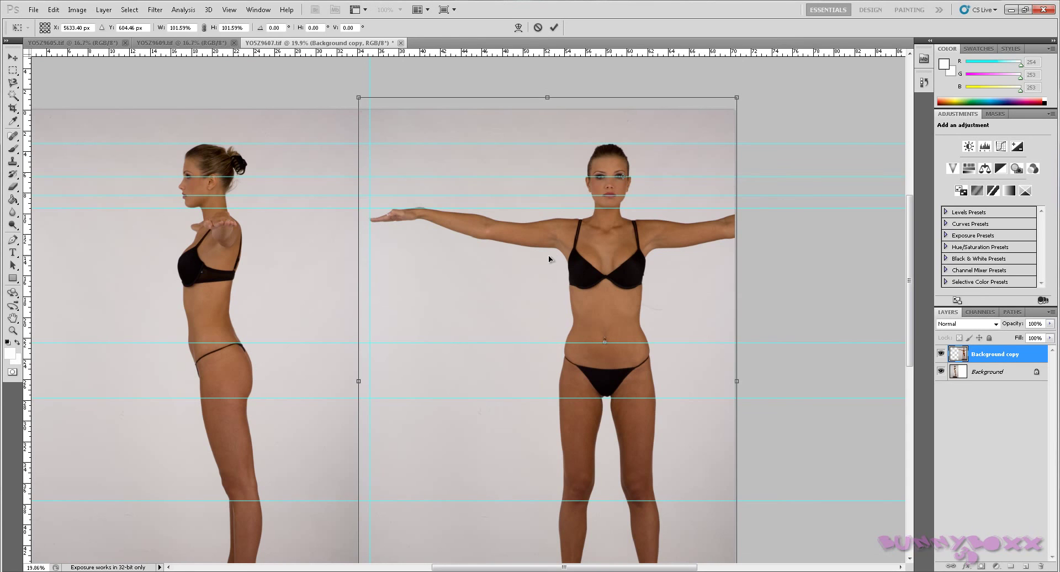
pyautogui.scroll(1, 548, 255)
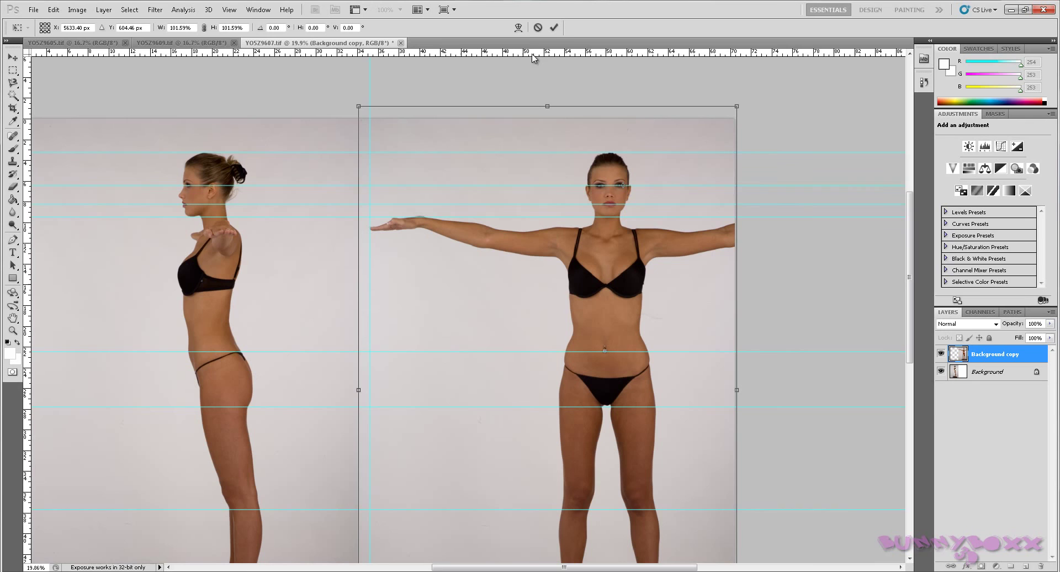
pyautogui.moveTo(533, 59); pyautogui.dragTo(606, 258)
pyautogui.moveTo(547, 53); pyautogui.dragTo(622, 298)
# Step: Zoom in and out to compare both figures' eyes, chest and feet against the horizontal guides
pyautogui.scroll(4, 634, 183)
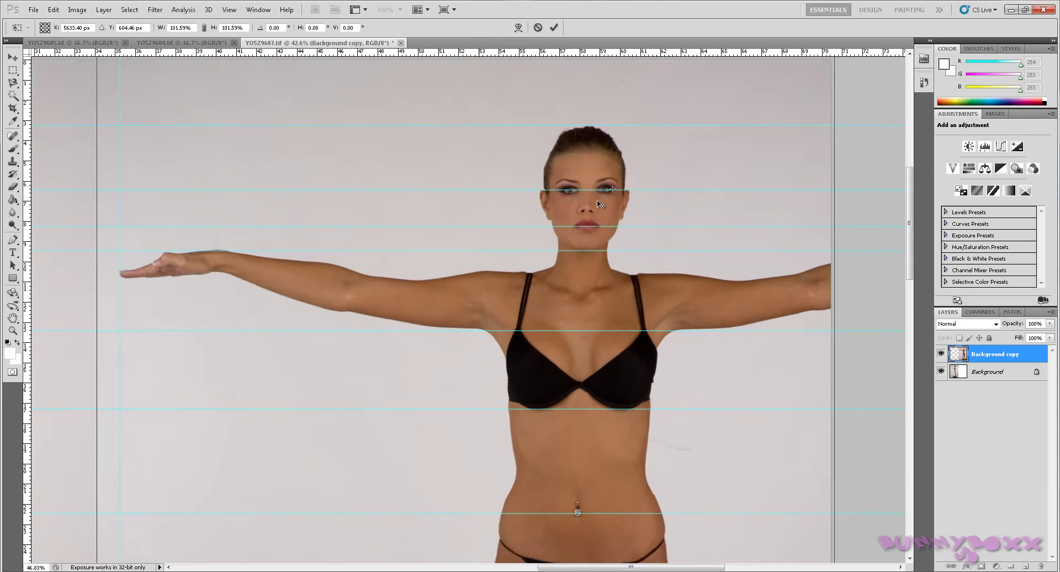
pyautogui.scroll(2, 600, 204)
pyautogui.scroll(2, 601, 208)
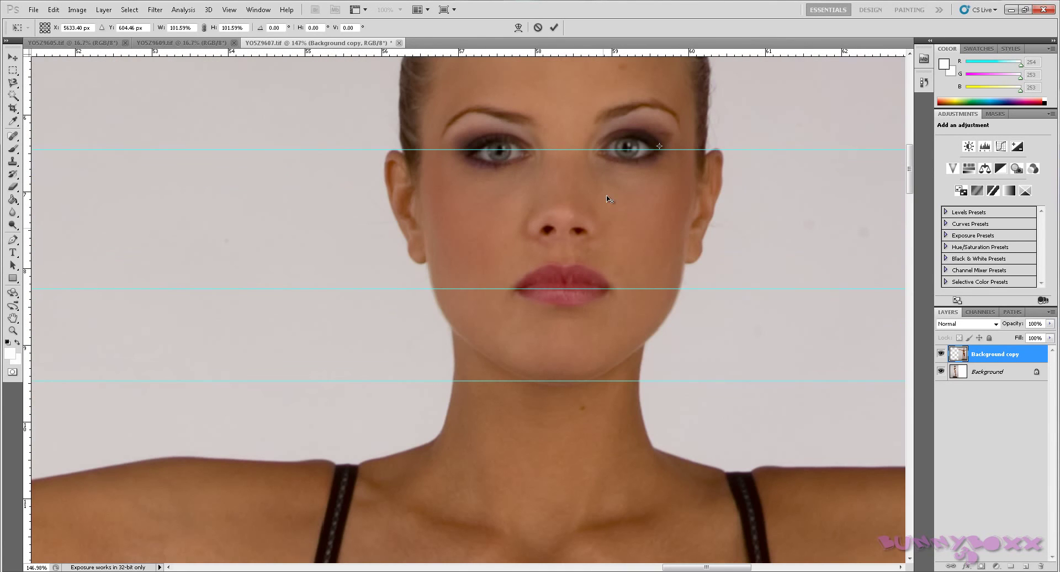
pyautogui.scroll(-3, 594, 232)
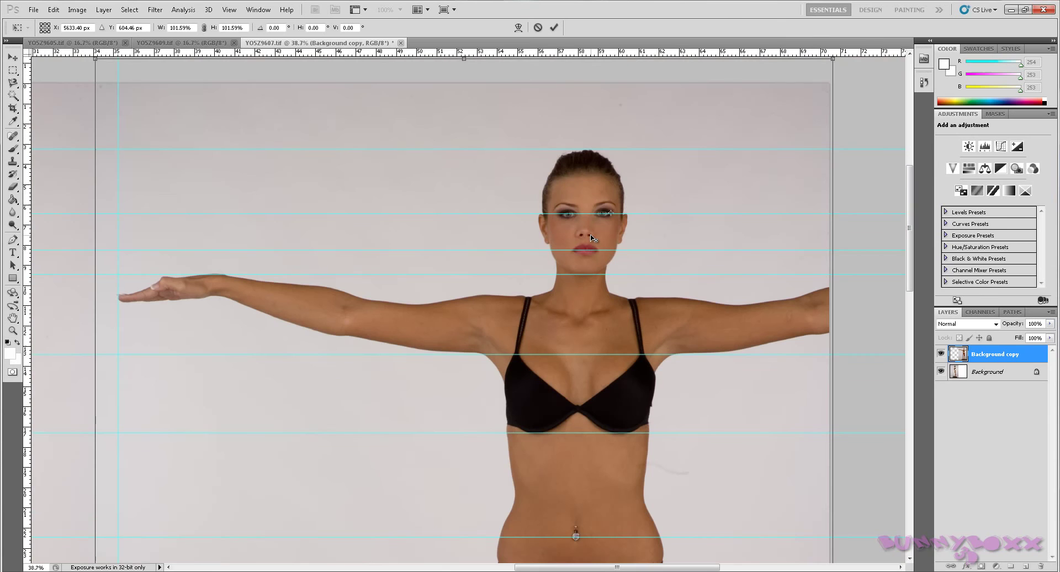
pyautogui.scroll(-1, 591, 238)
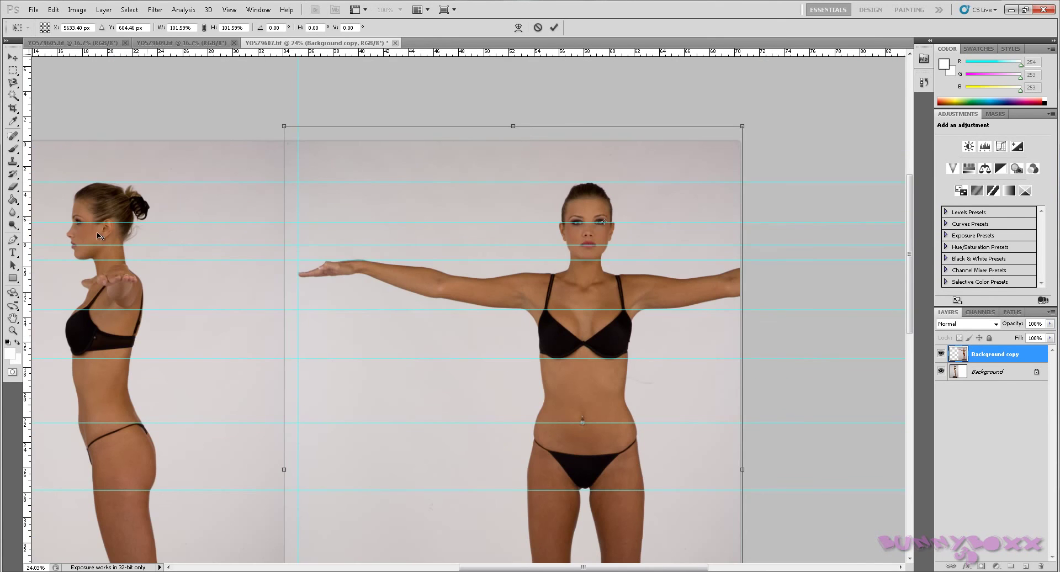
pyautogui.scroll(2, 97, 235)
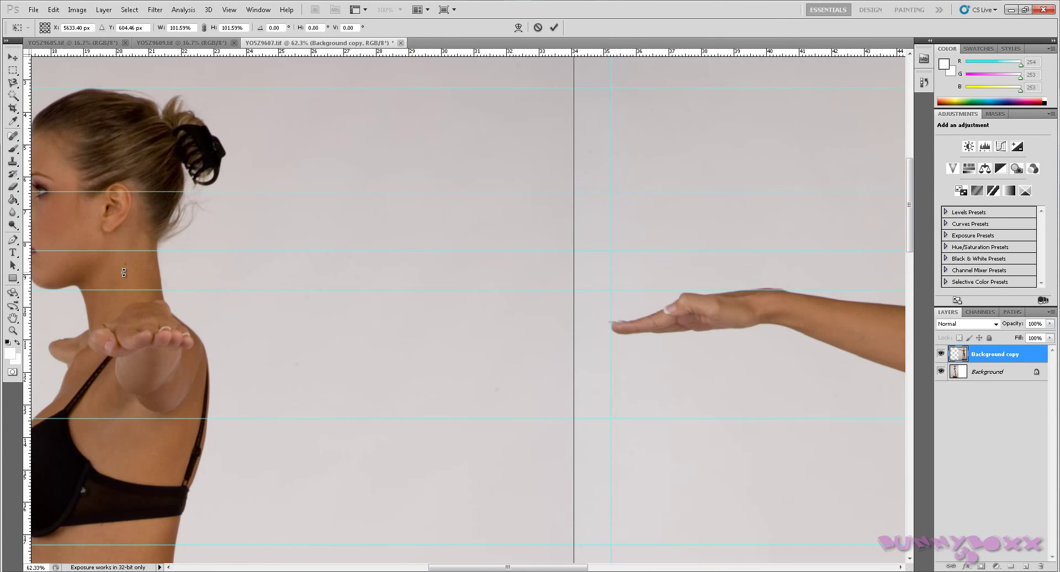
pyautogui.scroll(-2, 123, 272)
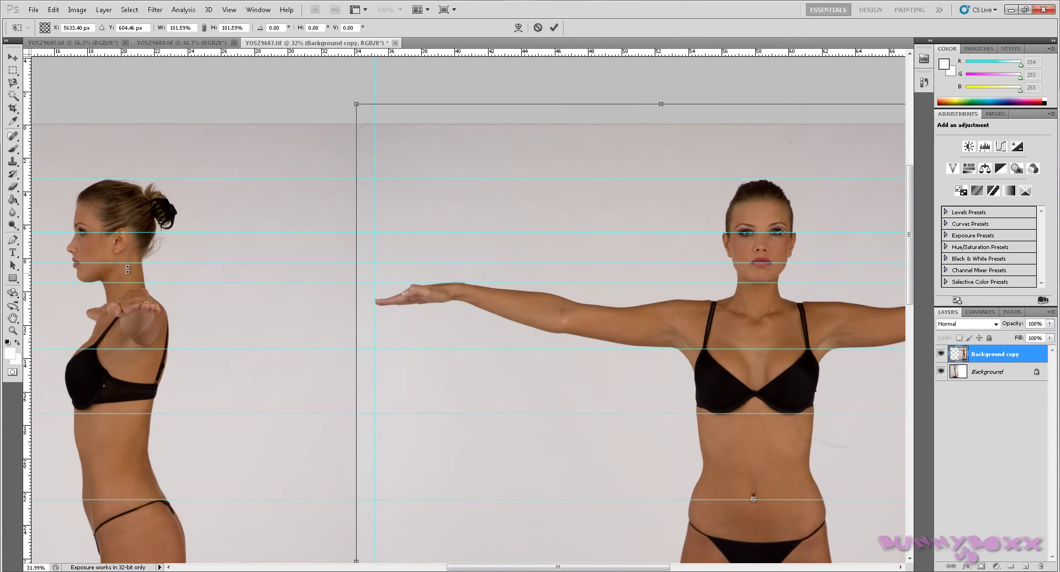
pyautogui.scroll(1, 127, 271)
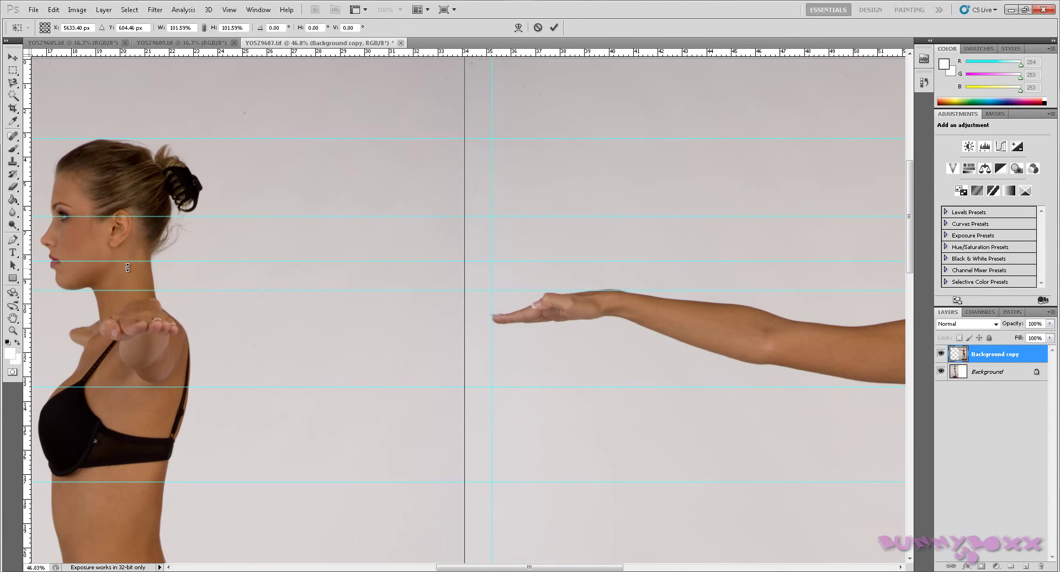
pyautogui.scroll(2, 127, 268)
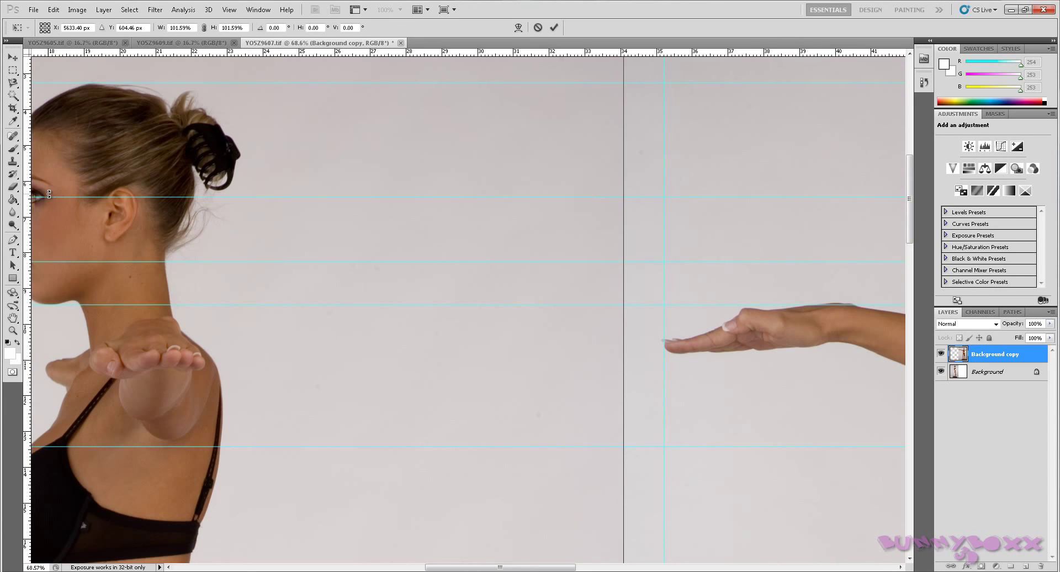
pyautogui.scroll(-1, 283, 218)
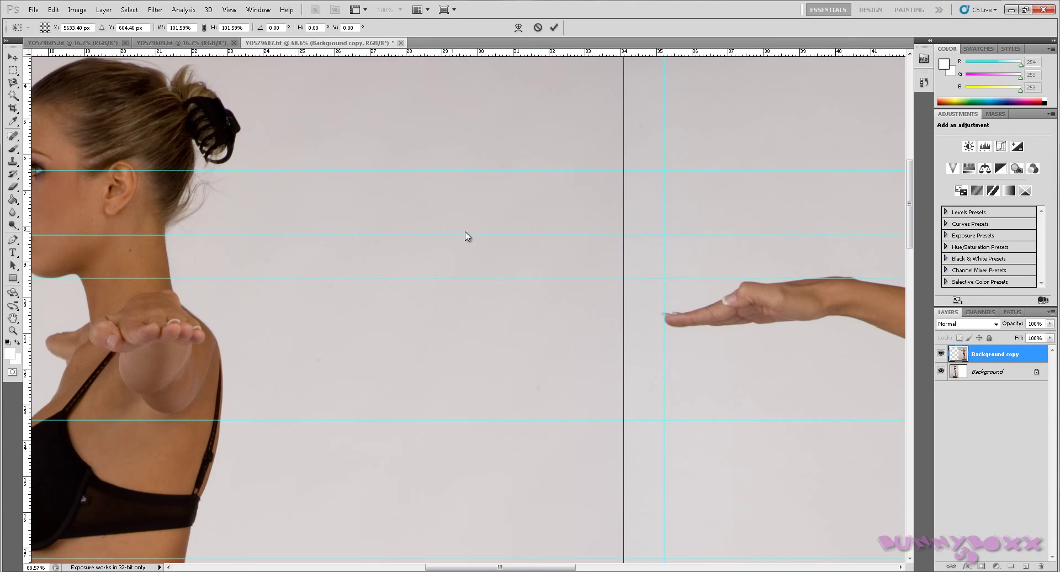
pyautogui.scroll(-2, 594, 272)
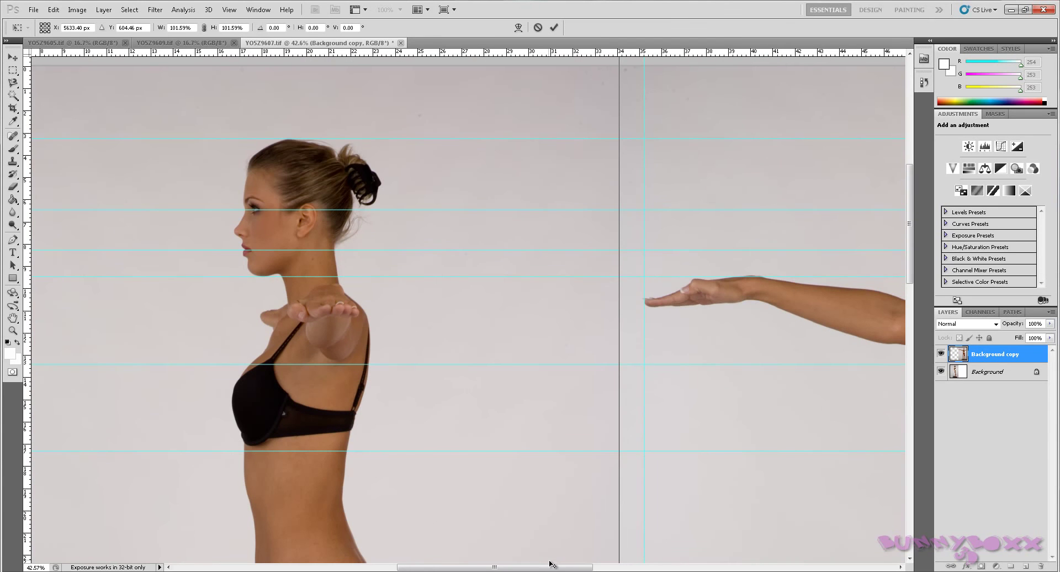
# Step: Zoom out to see both figures whole and add a vertical guide at the image's left edge
pyautogui.moveTo(551, 565); pyautogui.dragTo(665, 564)
pyautogui.scroll(4, 705, 210)
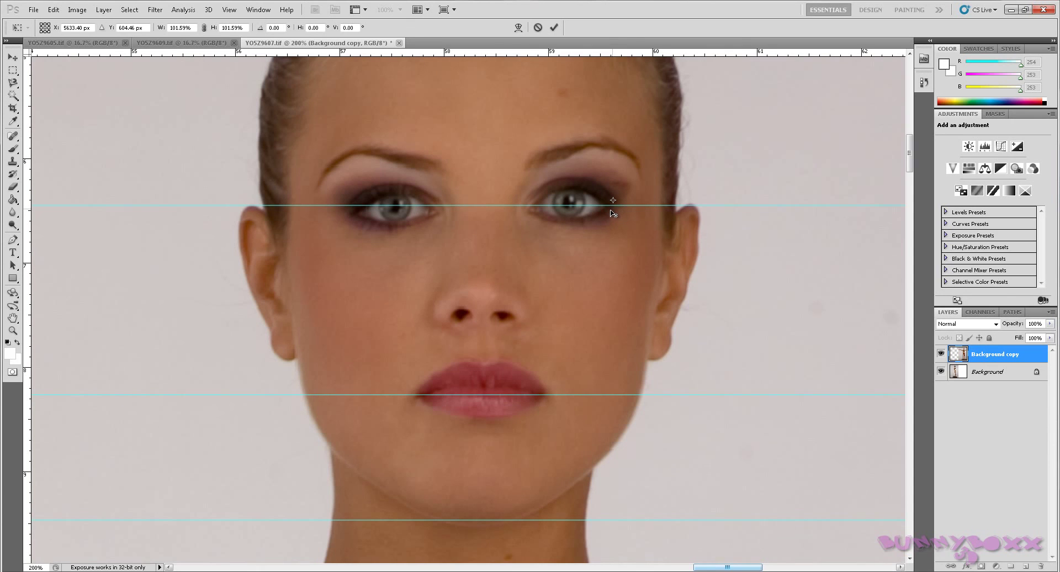
pyautogui.scroll(-4, 611, 210)
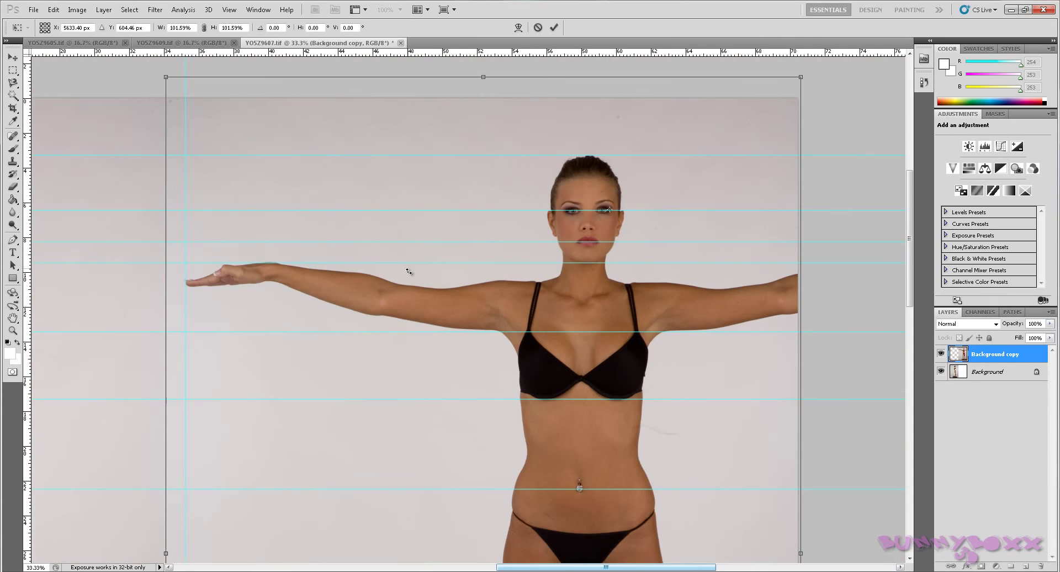
pyautogui.moveTo(529, 567); pyautogui.dragTo(453, 567)
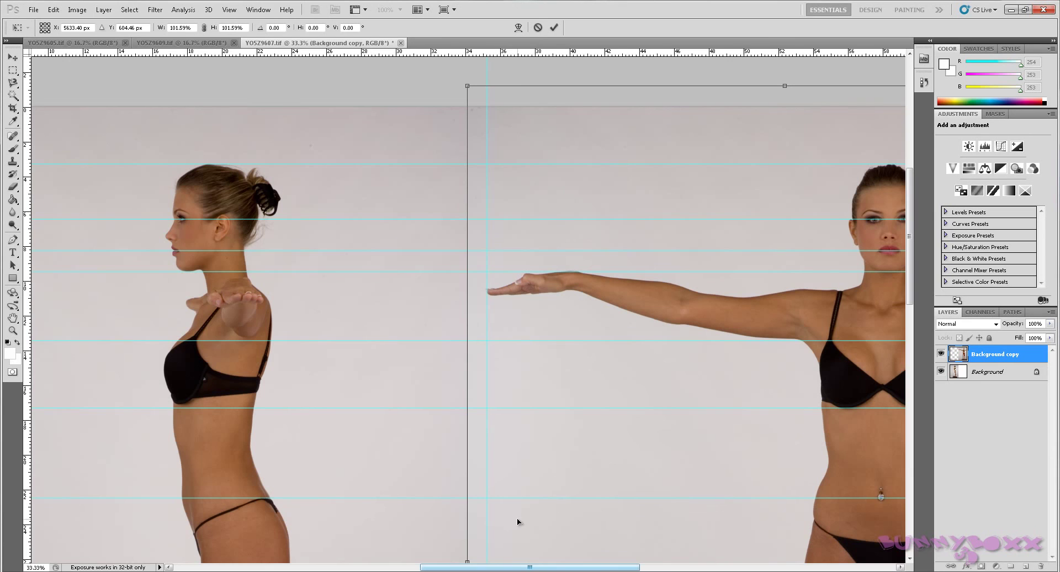
pyautogui.moveTo(559, 568); pyautogui.dragTo(621, 568)
pyautogui.hotkey('ctrl', '-')
pyautogui.hotkey('ctrl', '-')
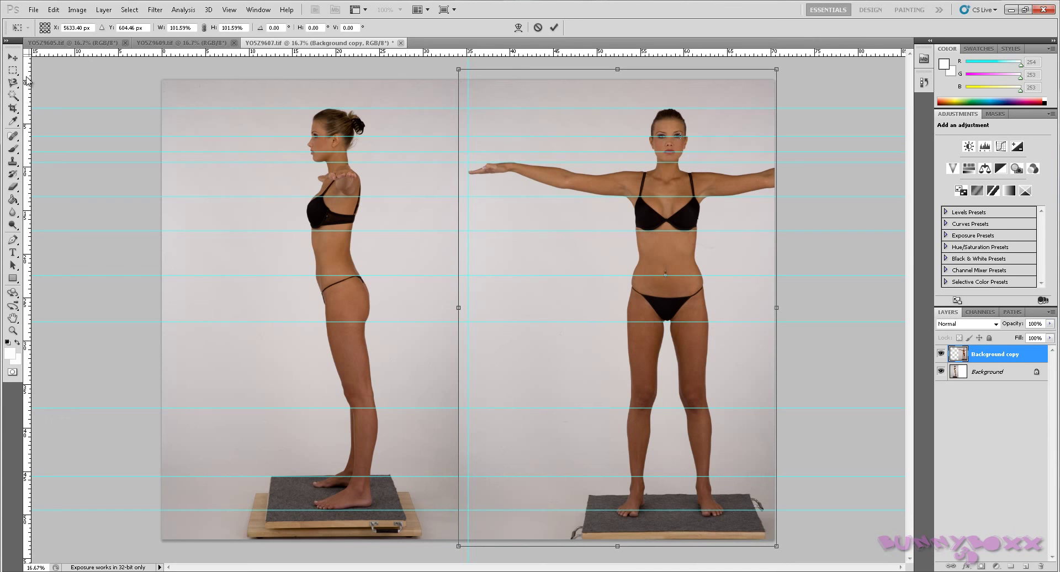
pyautogui.moveTo(122, 95); pyautogui.dragTo(29, 161)
# Step: Apply the 101.59% rescale and add guides along the image's left and top edges
pyautogui.click(12, 70)
pyautogui.click(473, 219)
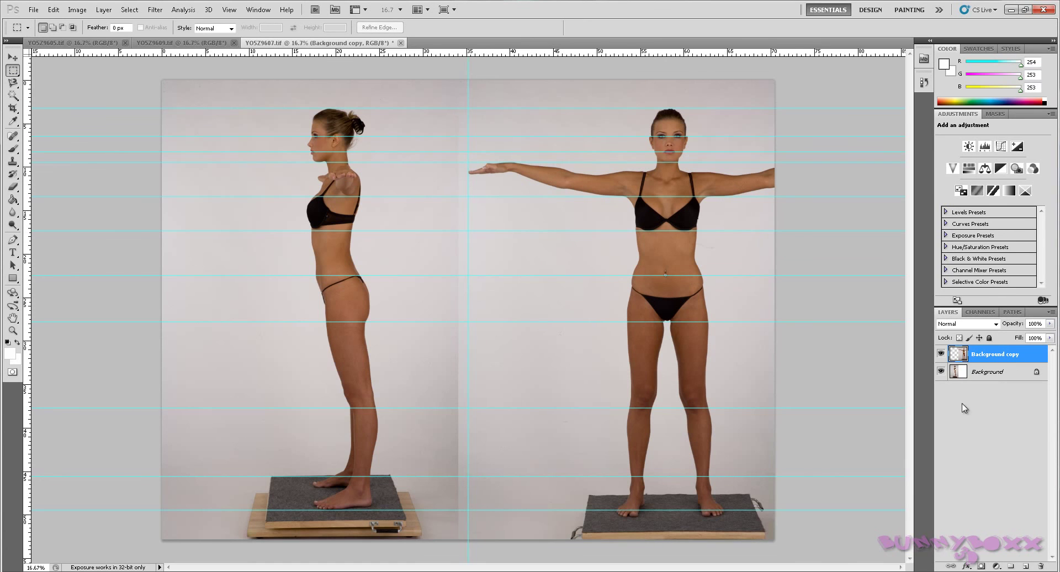
pyautogui.click(1000, 376)
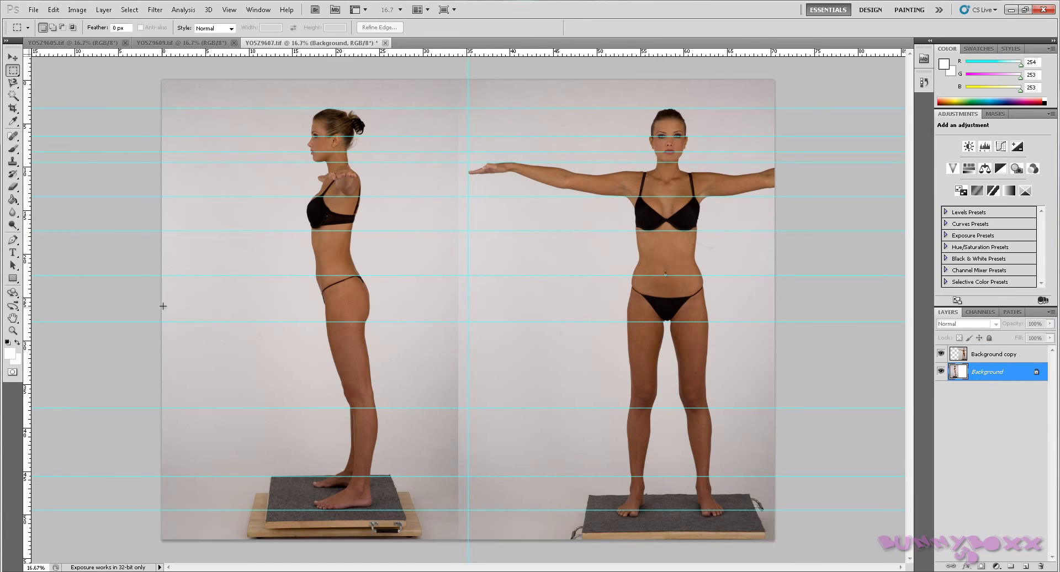
pyautogui.moveTo(26, 77); pyautogui.dragTo(163, 121)
pyautogui.moveTo(197, 55); pyautogui.dragTo(290, 540)
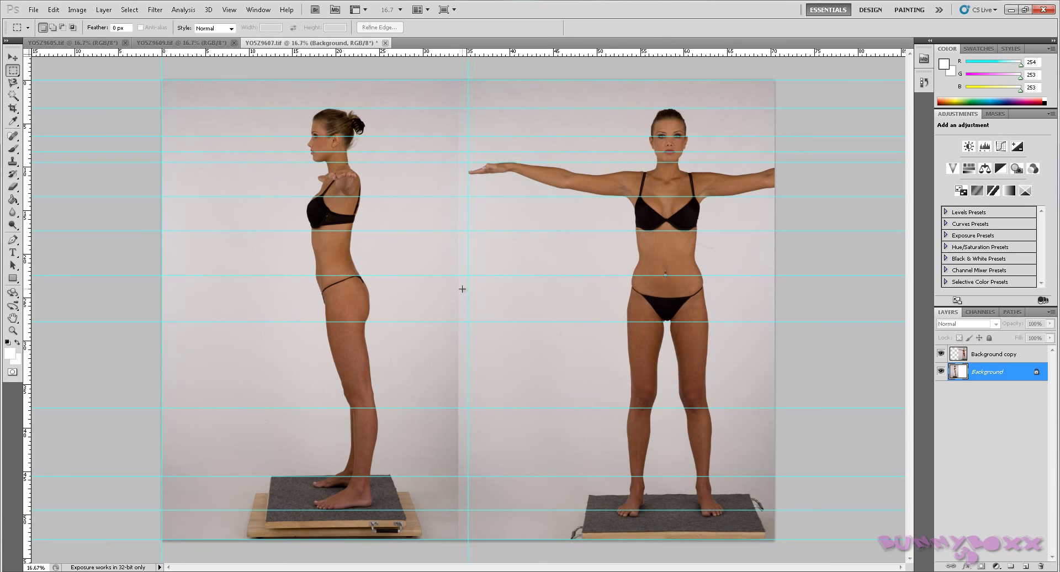
# Step: Add a guide on the image's right edge, then marquee-select the left half with the side view
pyautogui.click(985, 361)
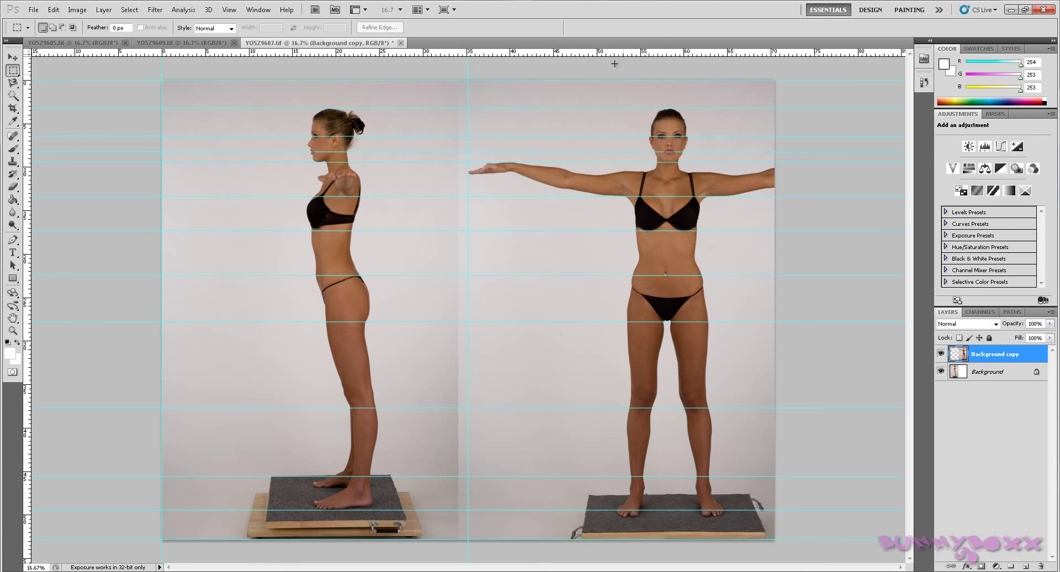
pyautogui.moveTo(27, 138); pyautogui.dragTo(774, 225)
pyautogui.click(974, 371)
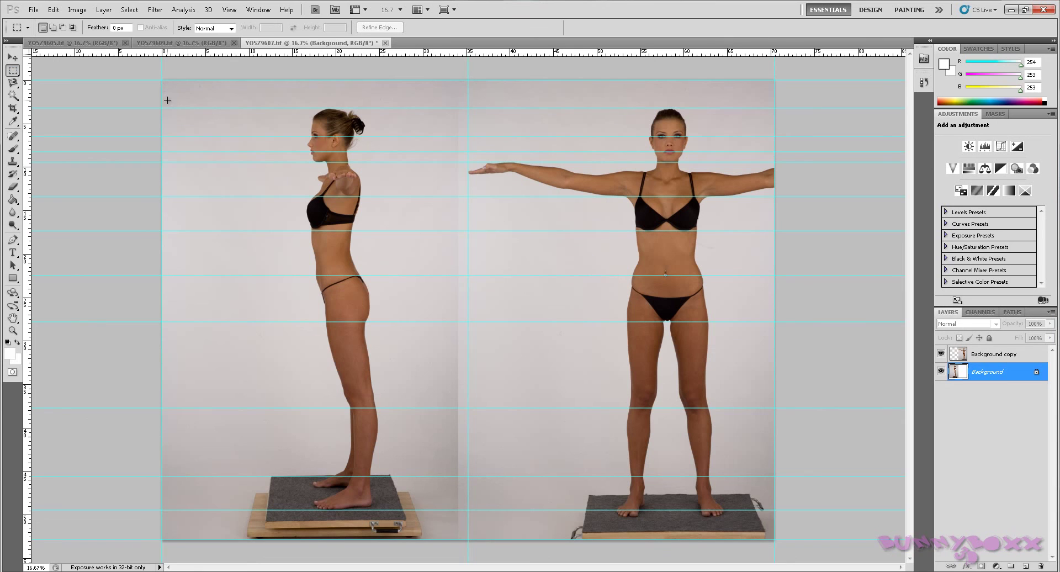
pyautogui.moveTo(164, 85); pyautogui.dragTo(469, 537)
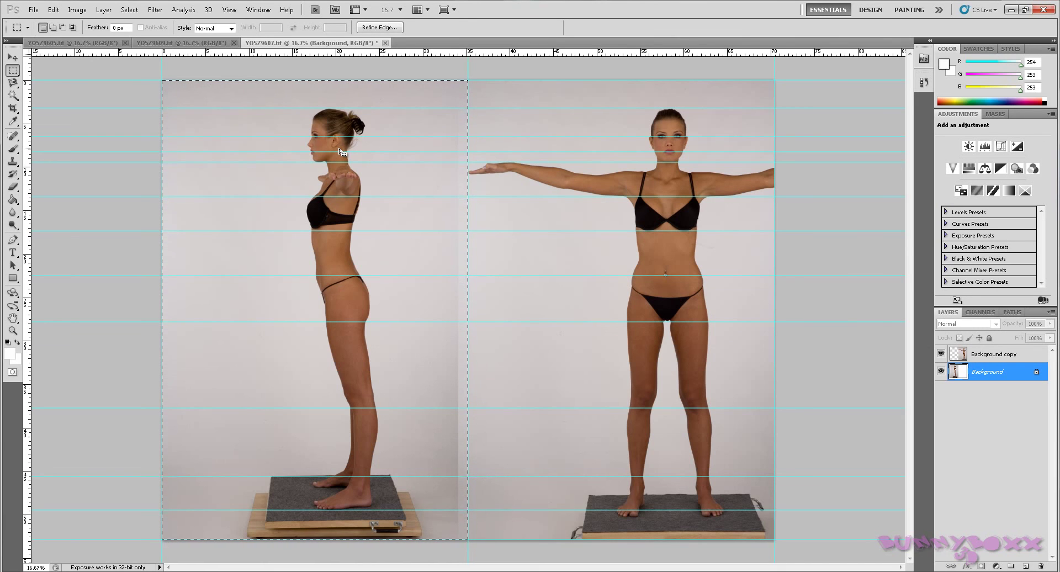
# Step: Copy the side-view selection and paste it into a new clipboard-sized 3328 × 4992 document, Untitled-1
pyautogui.click(53, 10)
pyautogui.click(81, 85)
pyautogui.click(36, 11)
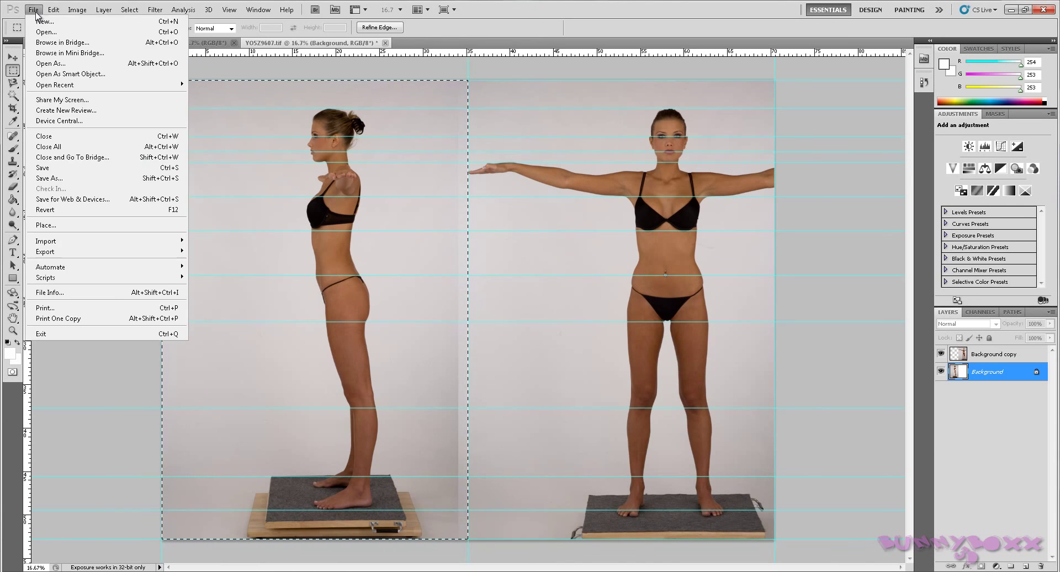
pyautogui.click(41, 22)
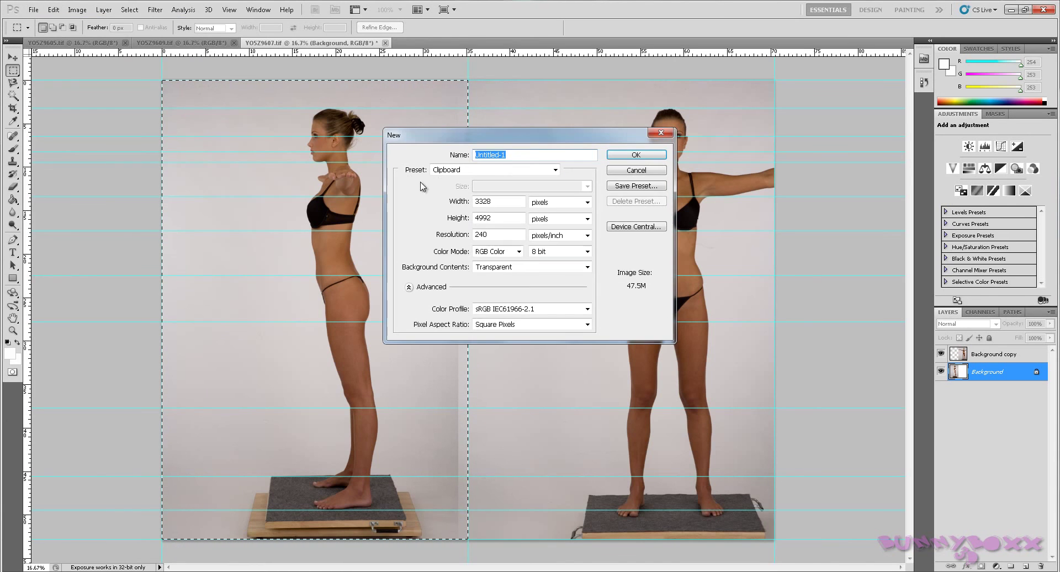
pyautogui.click(635, 157)
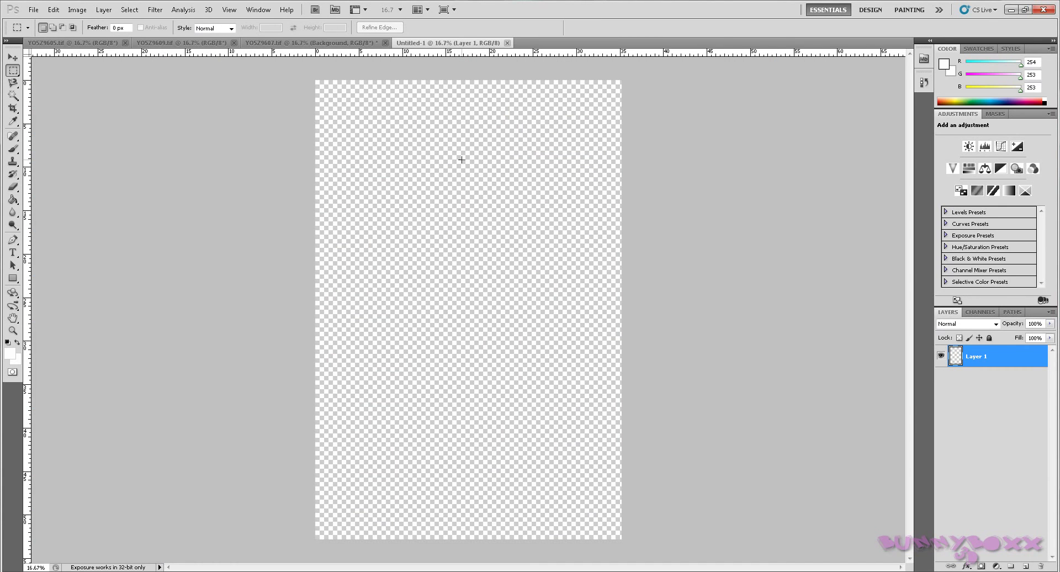
pyautogui.click(53, 9)
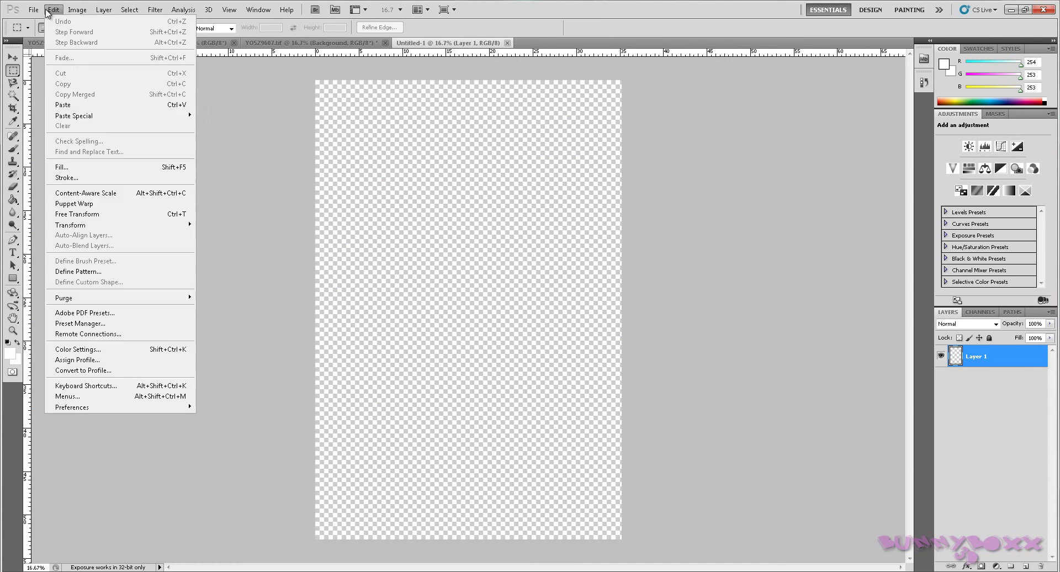
pyautogui.click(70, 108)
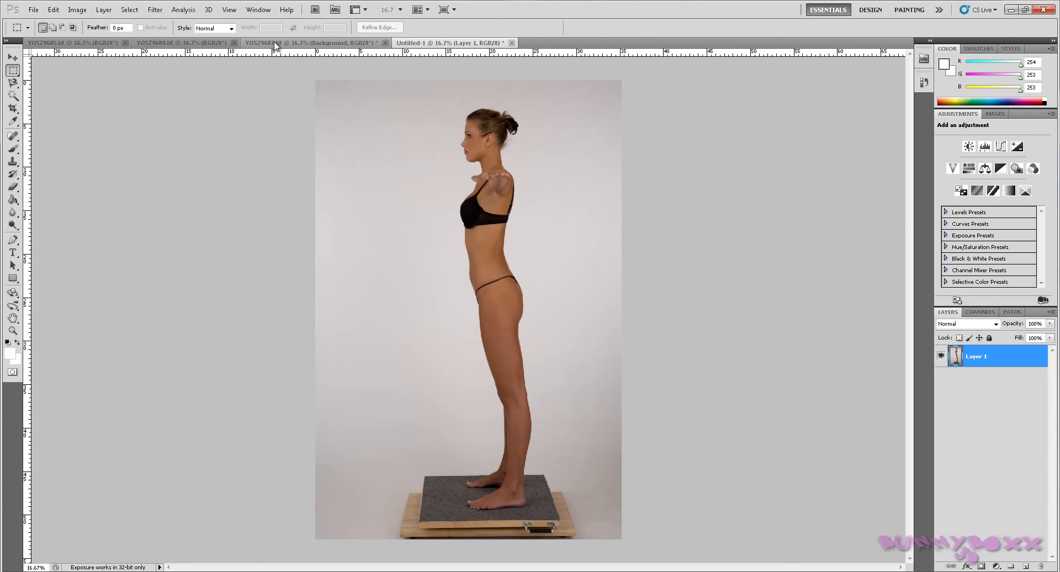
# Step: Move the selection over the front view and paste it into a second clipboard-sized document, Untitled-2
pyautogui.click(290, 43)
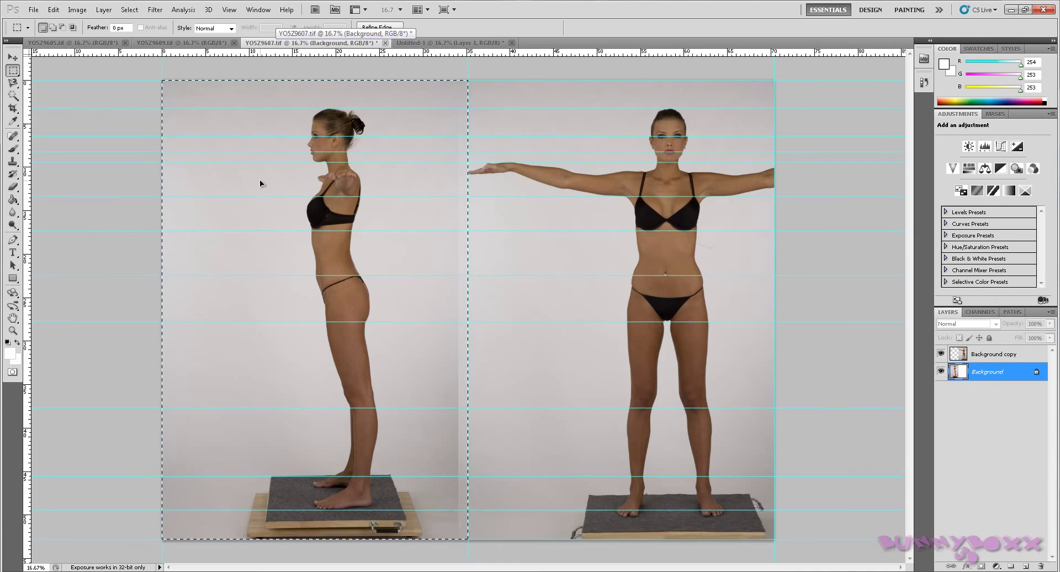
pyautogui.moveTo(259, 180); pyautogui.dragTo(569, 180)
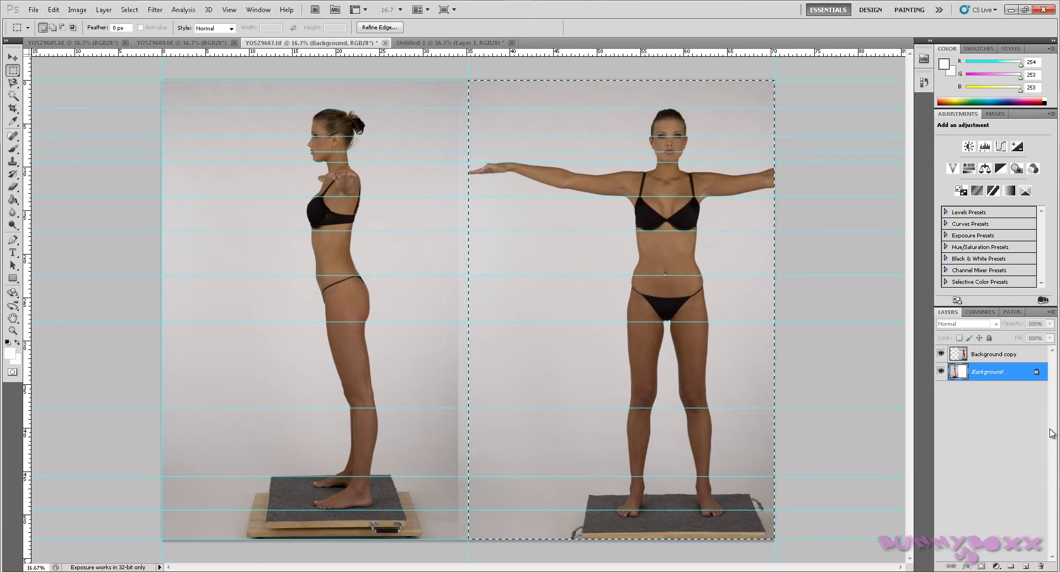
pyautogui.click(987, 355)
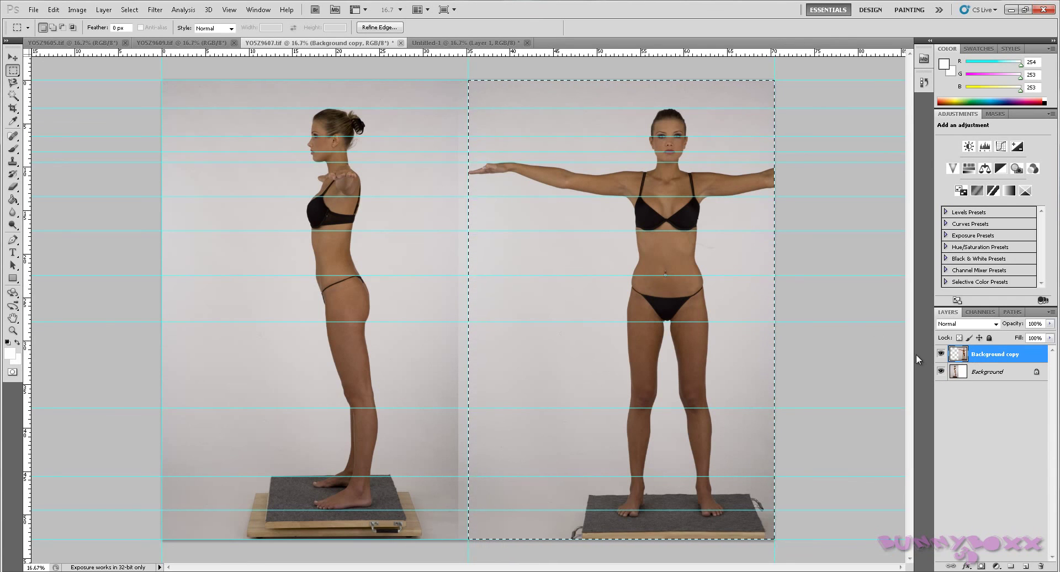
pyautogui.click(53, 10)
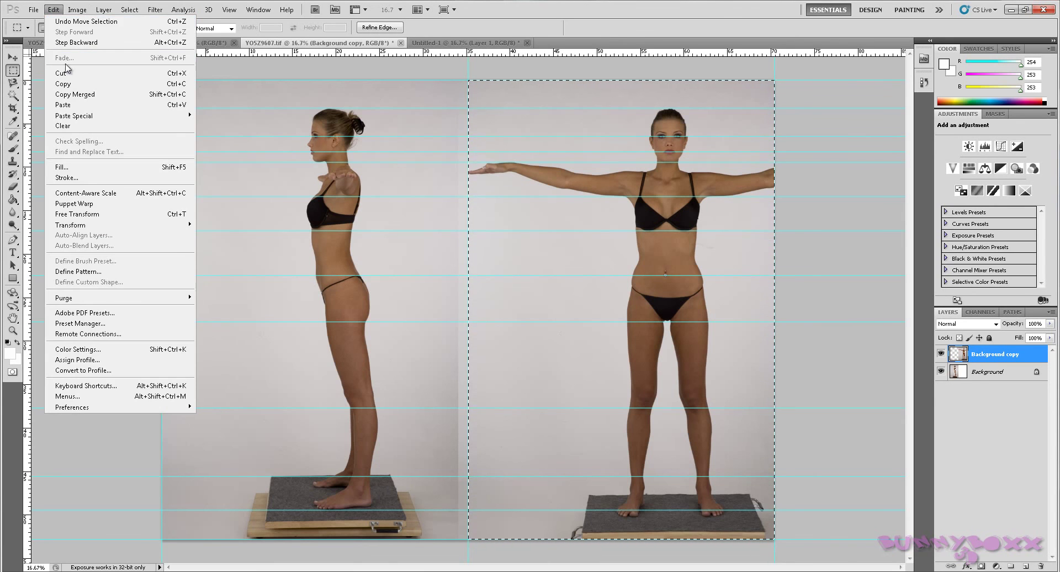
pyautogui.click(65, 83)
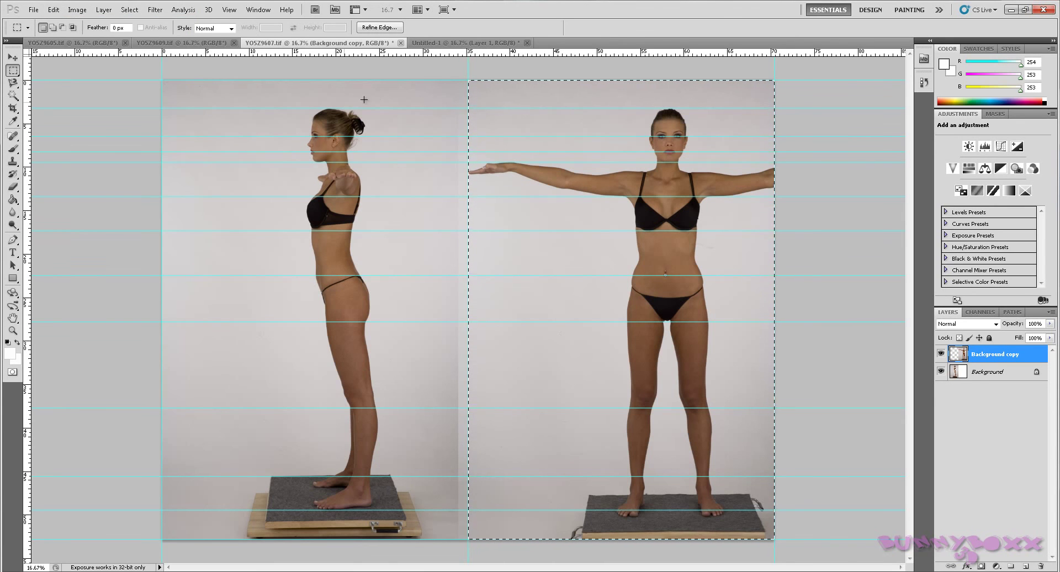
pyautogui.click(35, 10)
pyautogui.click(45, 22)
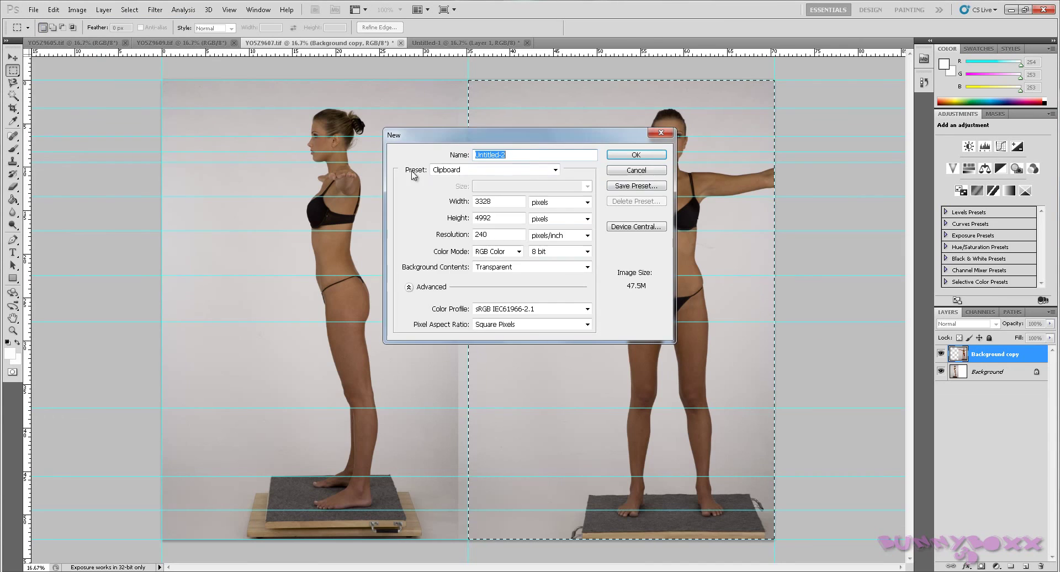
pyautogui.click(640, 155)
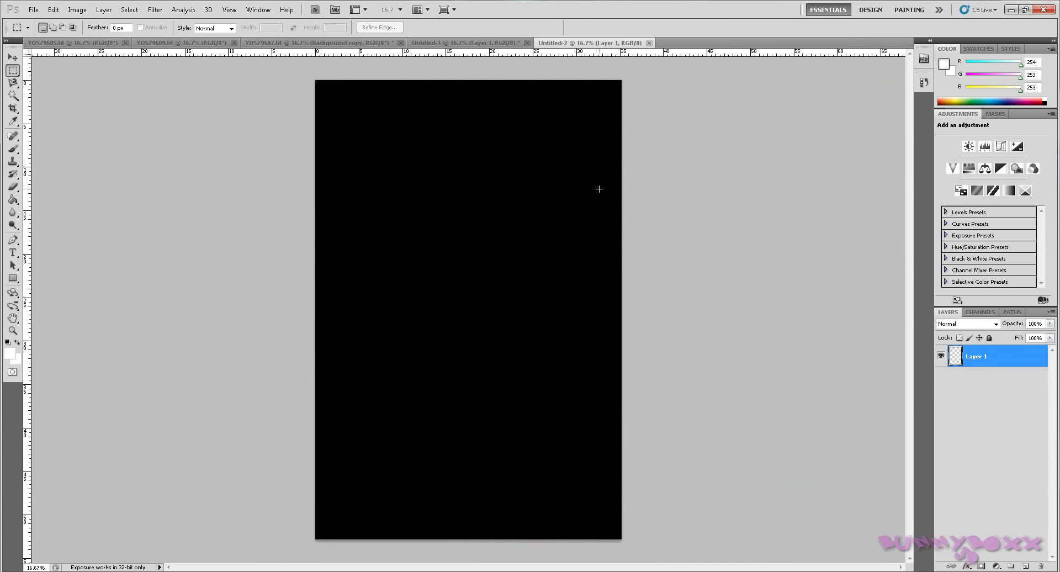
pyautogui.click(54, 10)
pyautogui.click(71, 105)
# Step: Flip between the side-view and front-view documents to compare them
pyautogui.click(469, 43)
pyautogui.click(573, 43)
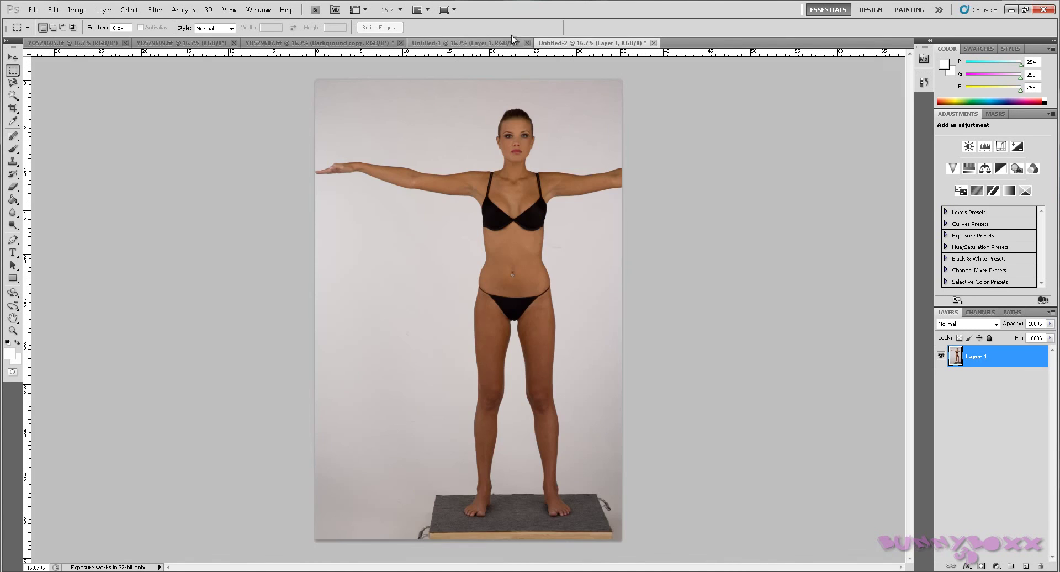
pyautogui.click(500, 43)
pyautogui.click(560, 45)
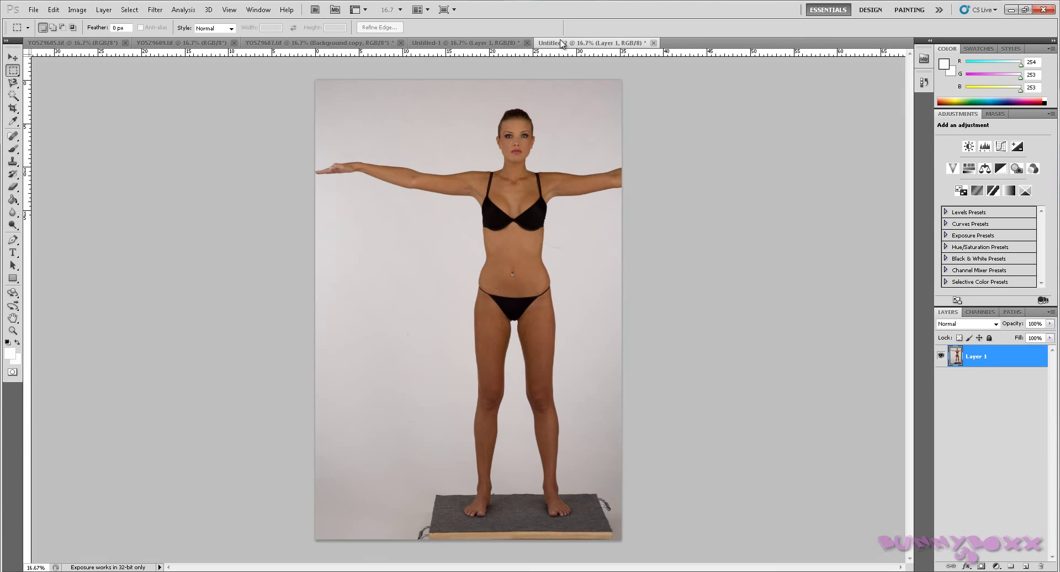
# Step: Compare the side and front documents and the original combined photo with its guides, ending on the front view
pyautogui.click(491, 44)
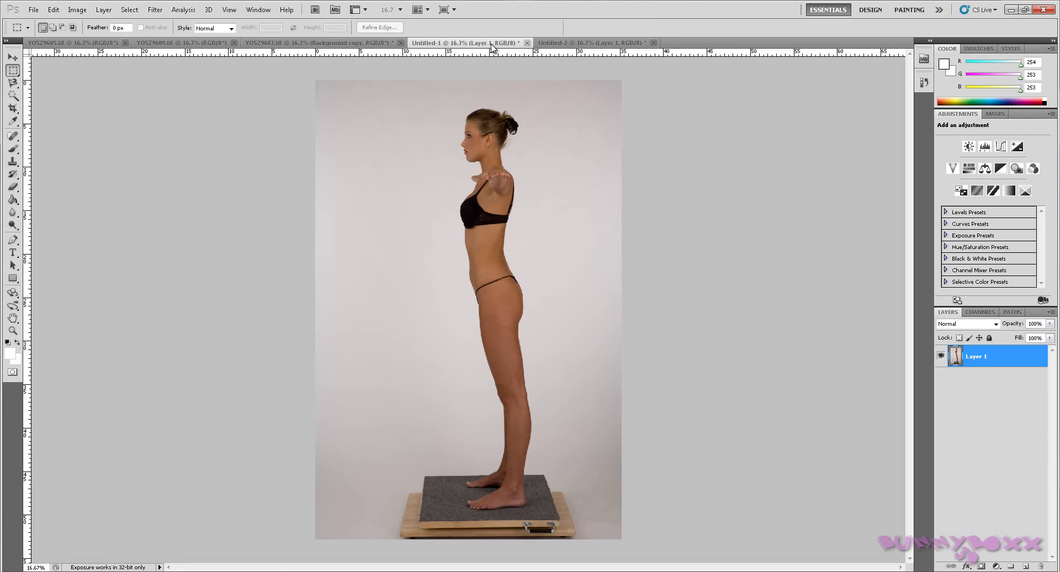
pyautogui.click(575, 44)
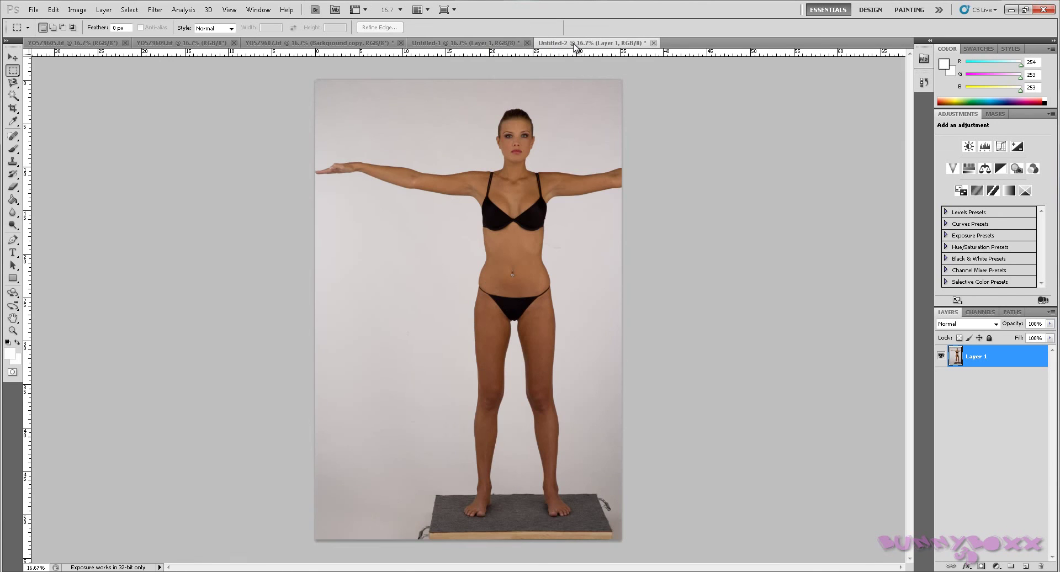
pyautogui.click(494, 43)
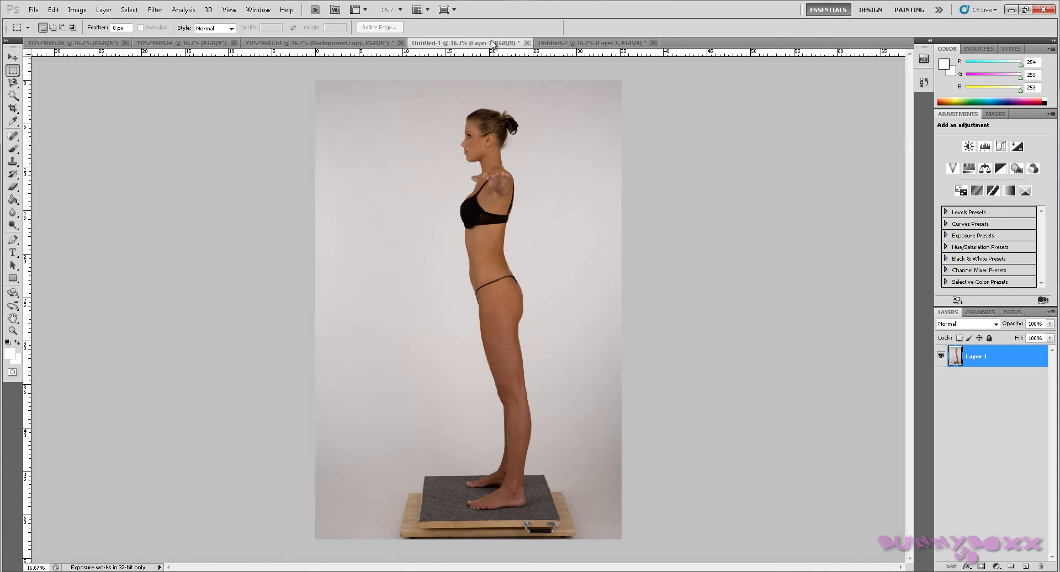
pyautogui.click(366, 45)
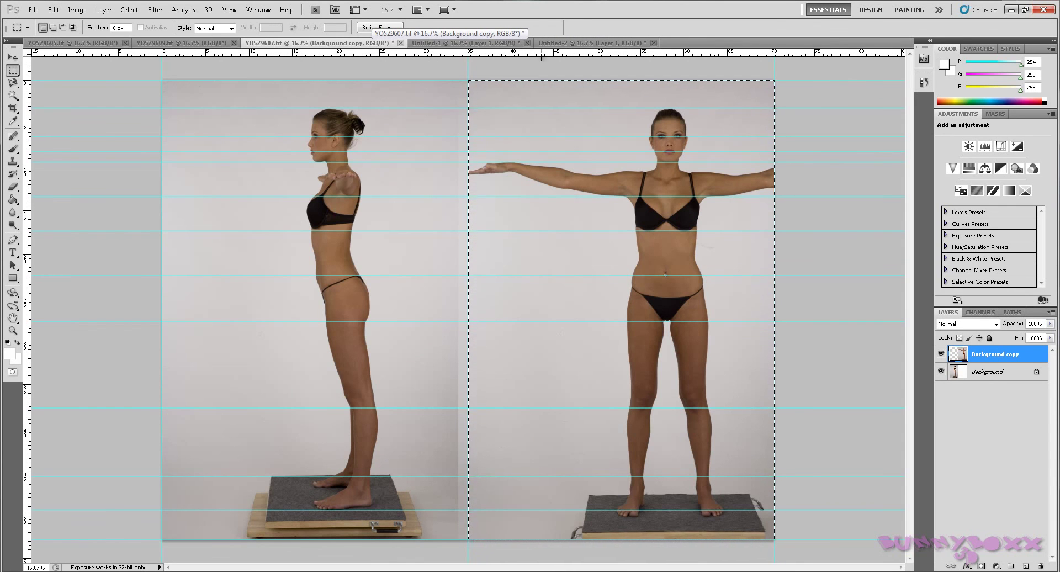
pyautogui.click(500, 44)
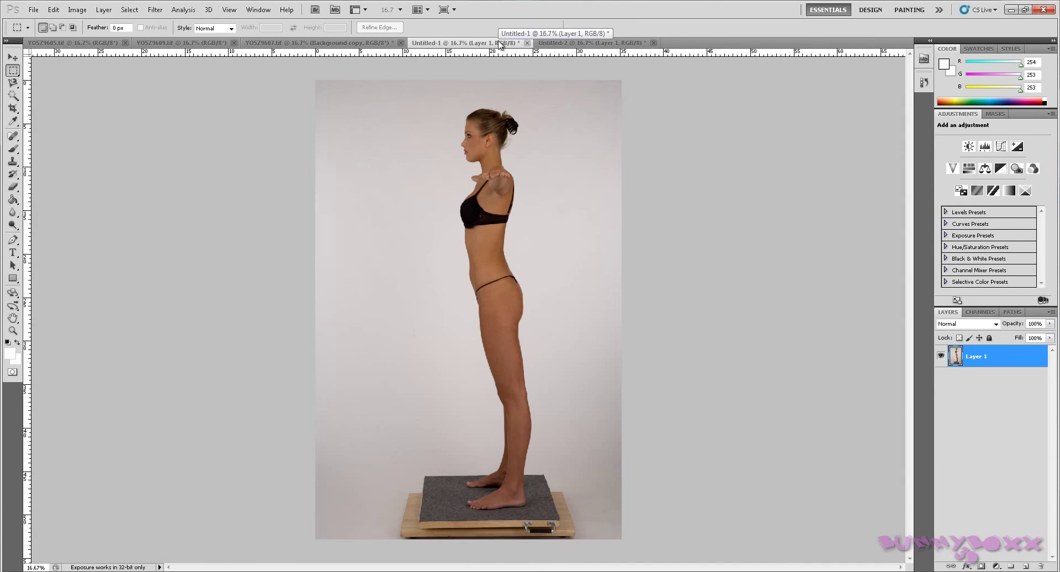
pyautogui.click(566, 44)
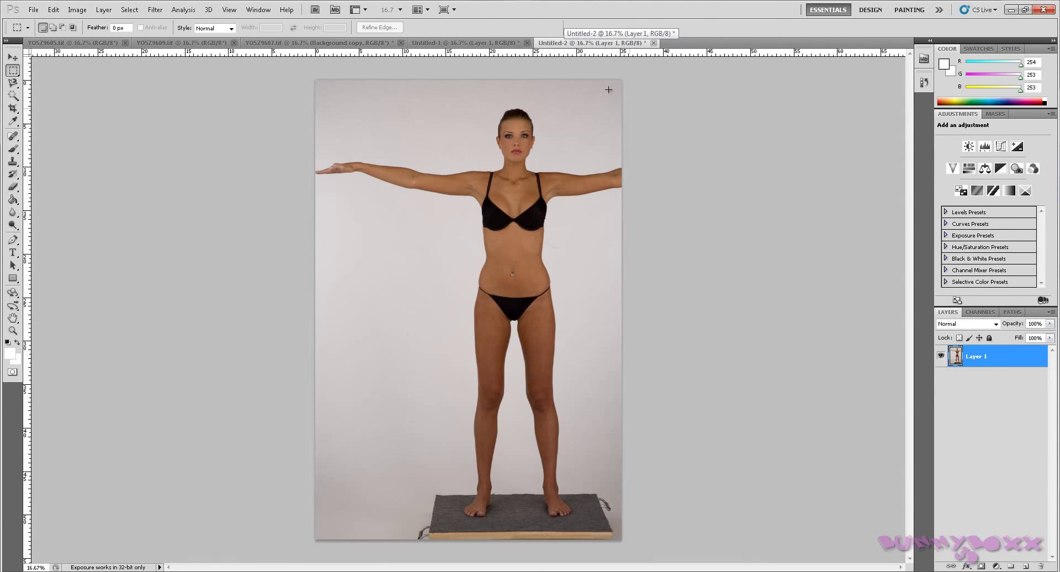
# Step: Duplicate the front-view Layer 1 into the side-view document Untitled-1
pyautogui.rightClick(998, 362)
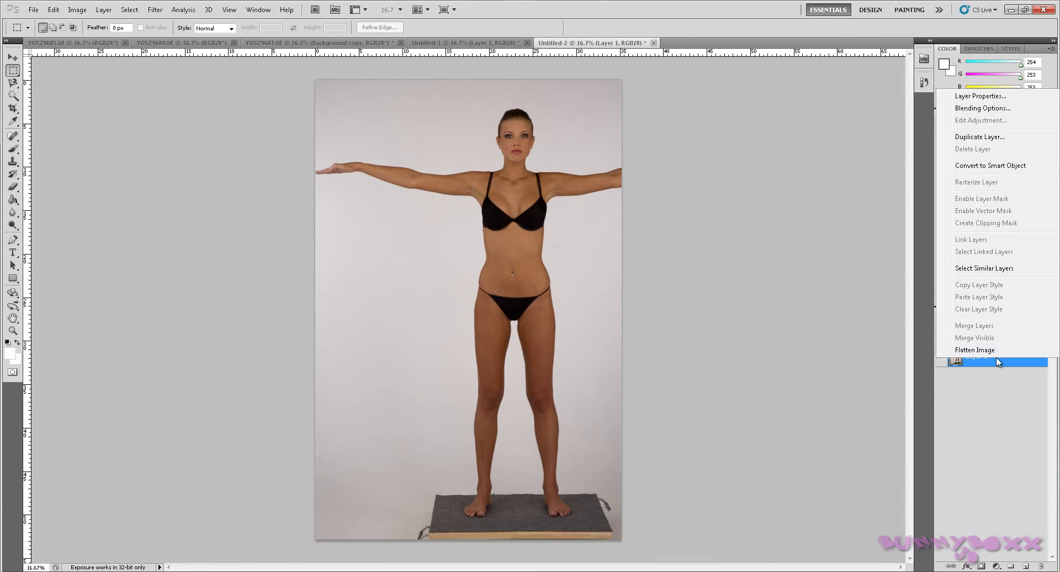
pyautogui.click(980, 137)
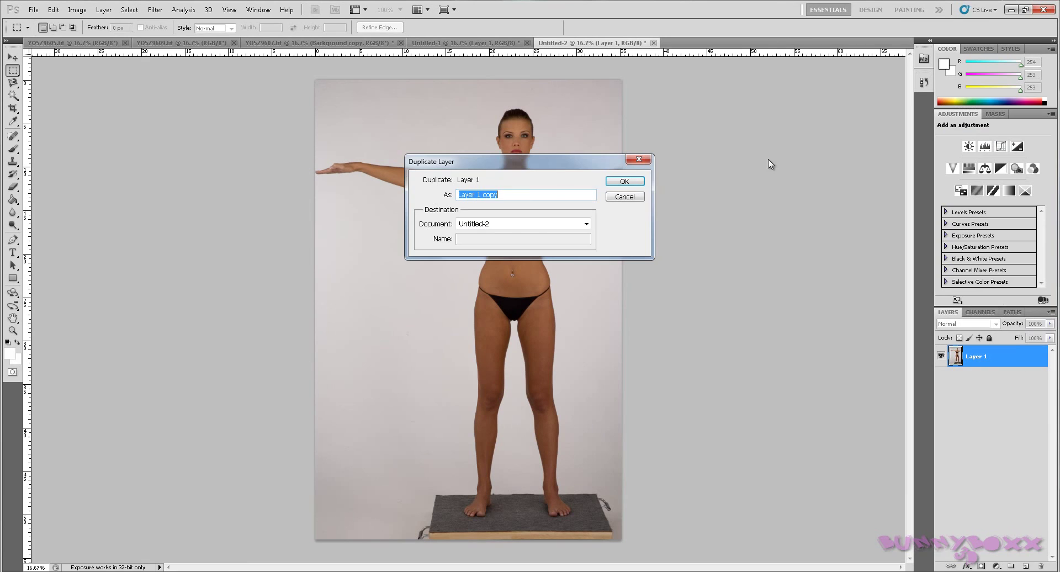
pyautogui.click(586, 224)
pyautogui.click(546, 262)
pyautogui.click(630, 182)
pyautogui.click(467, 43)
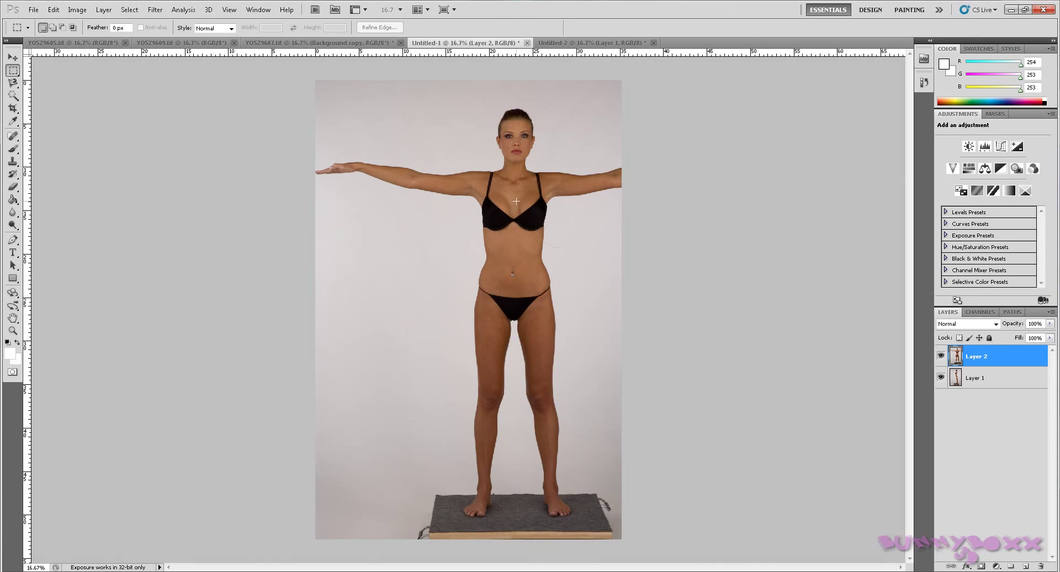
# Step: Set Layer 2 to 66% opacity, guide the top of the head, then restore full opacity
pyautogui.click(1050, 324)
pyautogui.moveTo(1049, 336); pyautogui.dragTo(1032, 337)
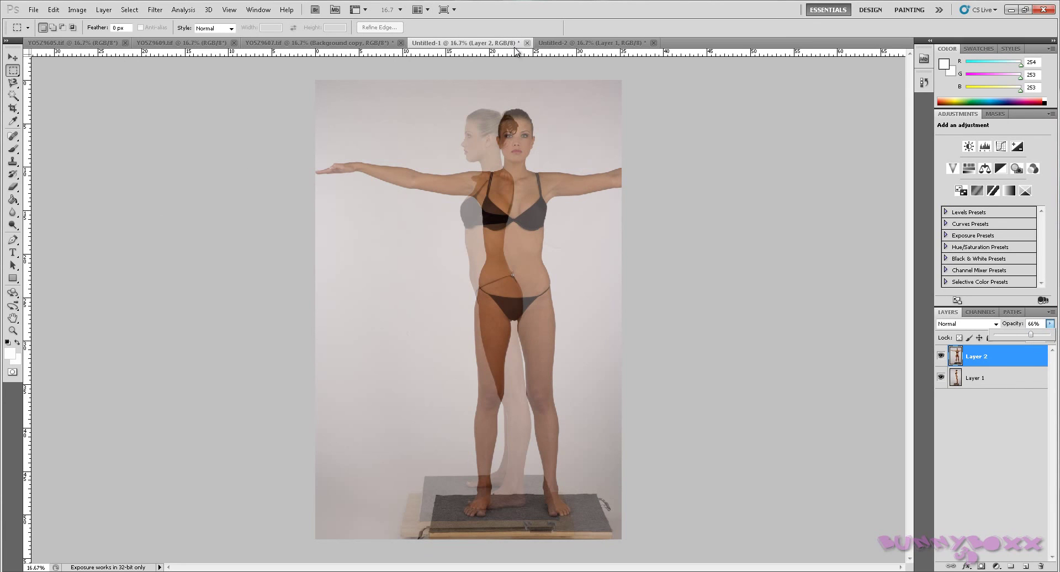
pyautogui.moveTo(513, 53); pyautogui.dragTo(532, 108)
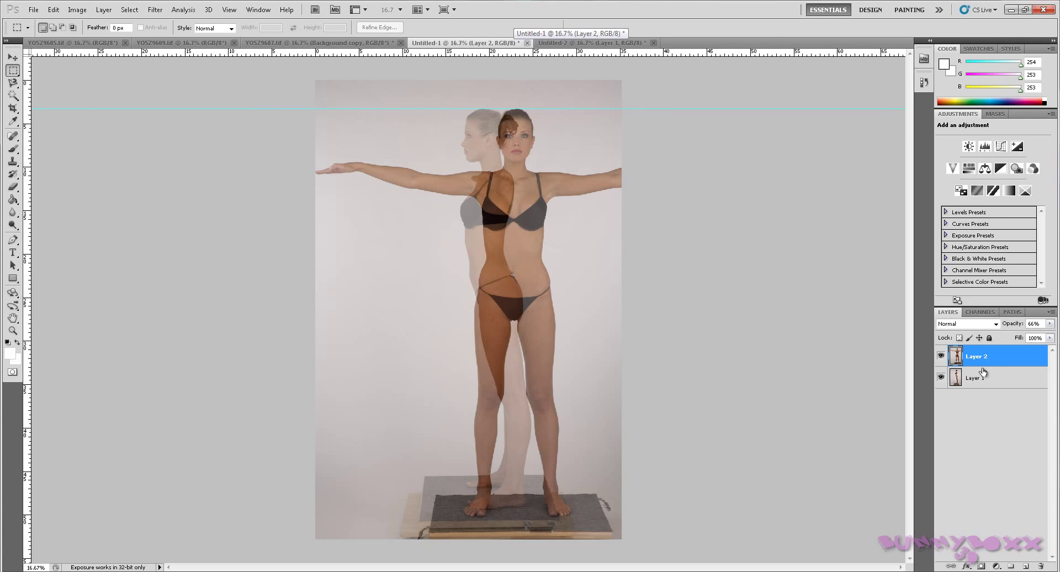
pyautogui.click(1050, 323)
pyautogui.moveTo(1042, 338); pyautogui.dragTo(1051, 334)
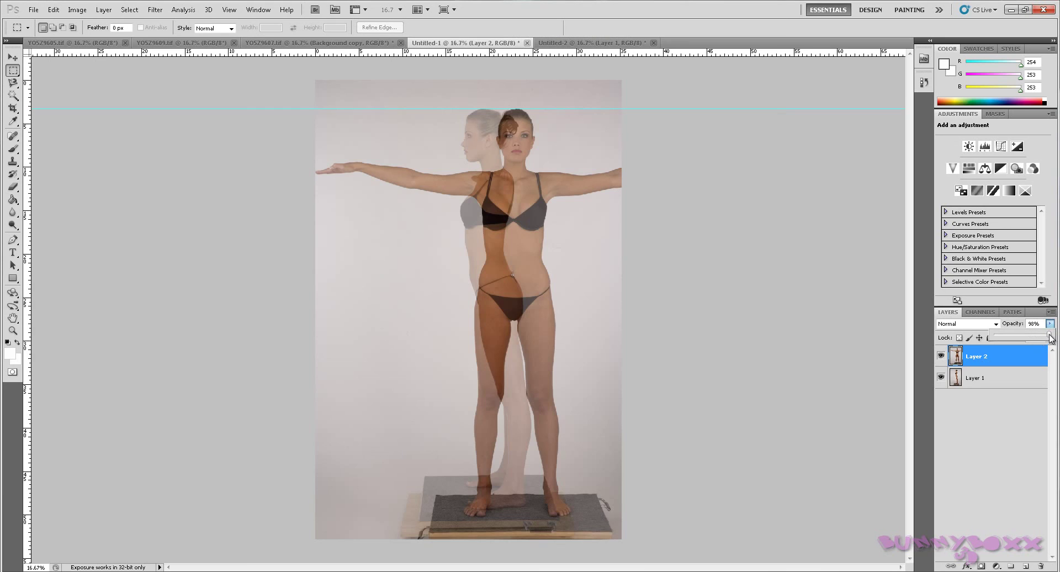
pyautogui.click(958, 380)
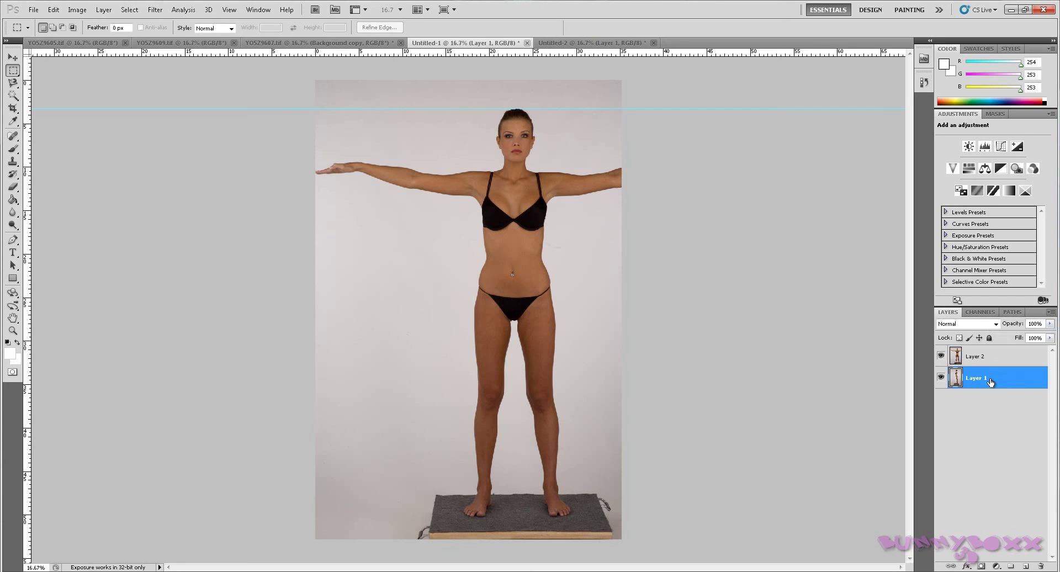
# Step: Hide and delete the temporary front-view Layer 2 from Untitled-1
pyautogui.click(566, 44)
pyautogui.click(476, 44)
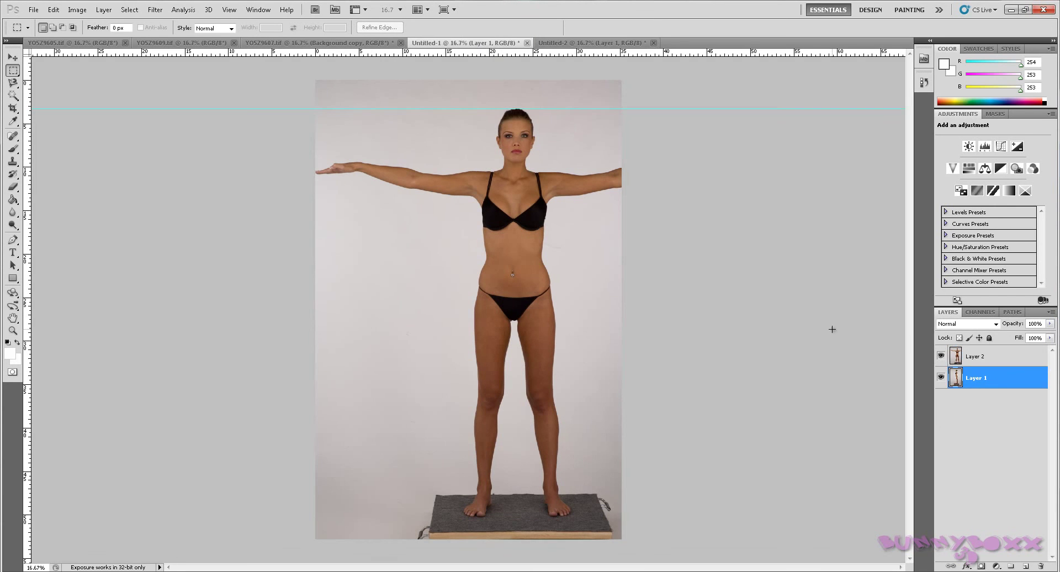
pyautogui.click(941, 355)
pyautogui.click(975, 356)
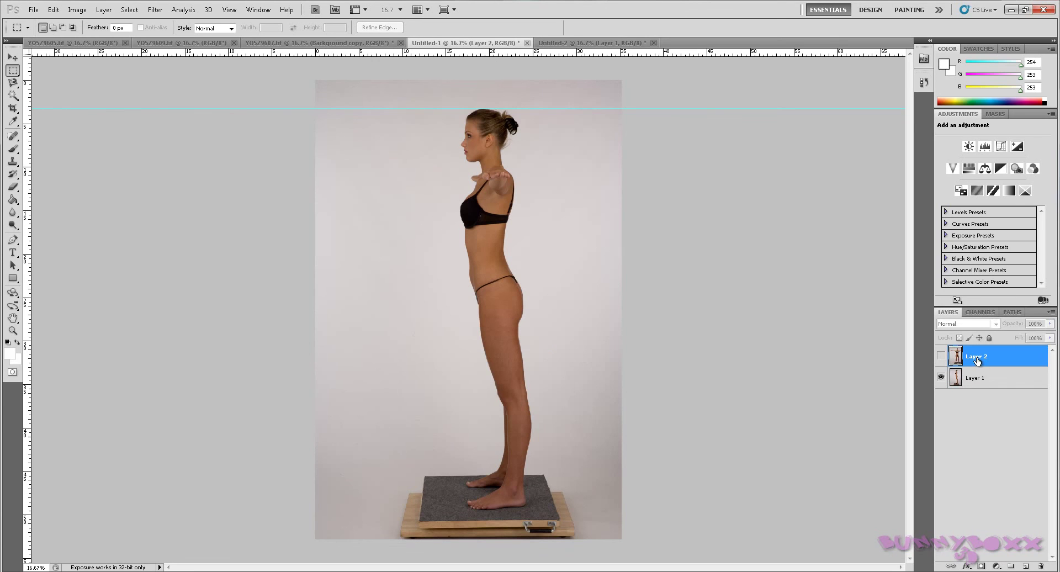
pyautogui.rightClick(978, 361)
pyautogui.click(1006, 148)
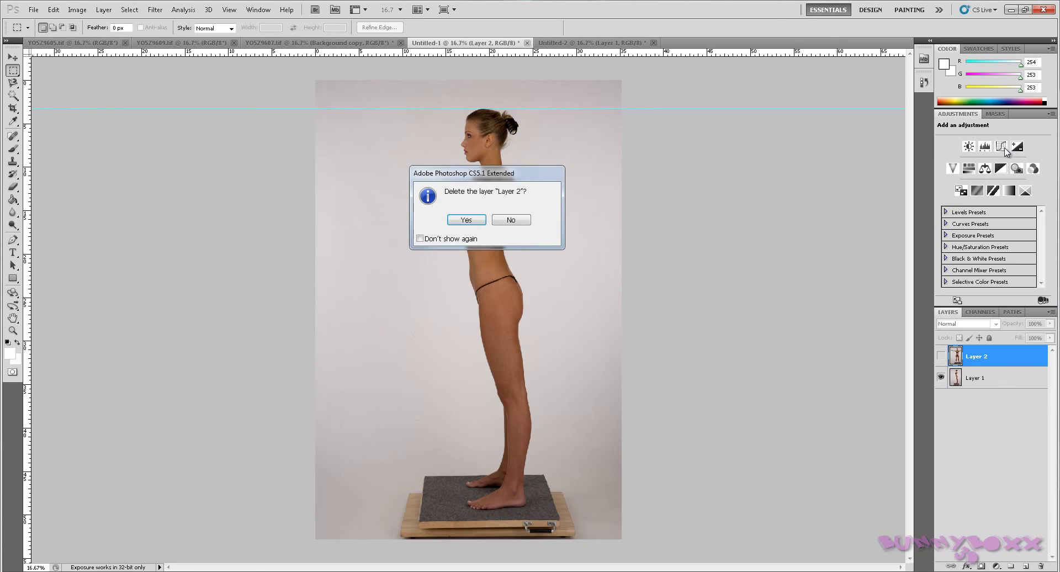
pyautogui.click(457, 221)
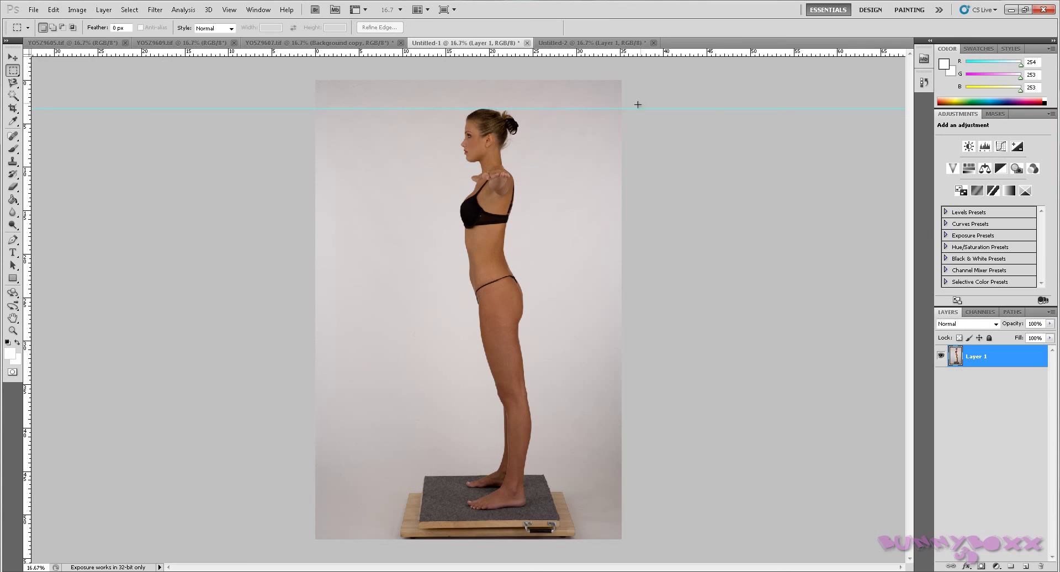
# Step: Make the front-view Untitled-2 document active and open Save As for it with Shift+Ctrl+S
pyautogui.click(34, 10)
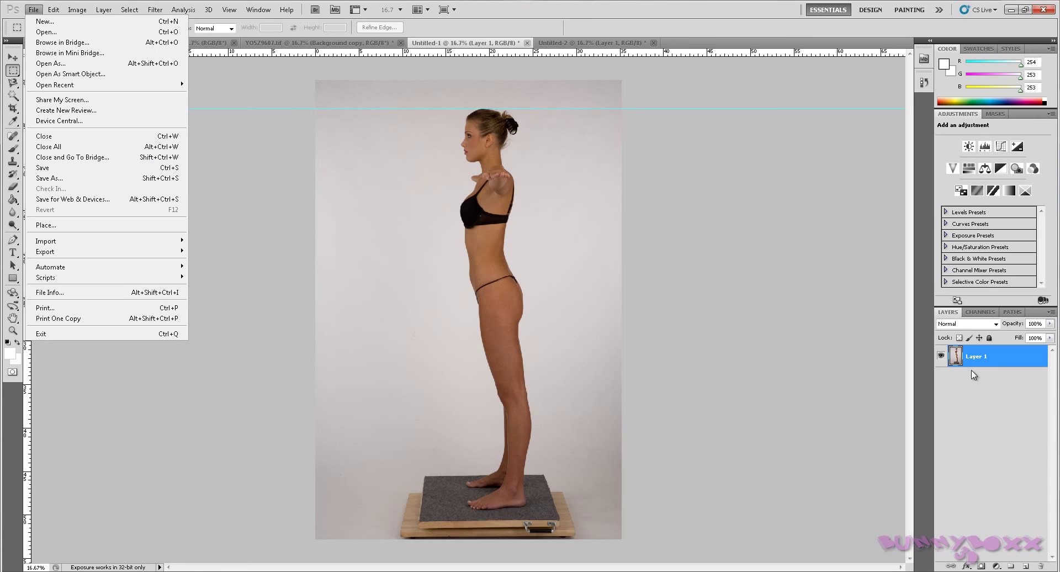
pyautogui.click(43, 12)
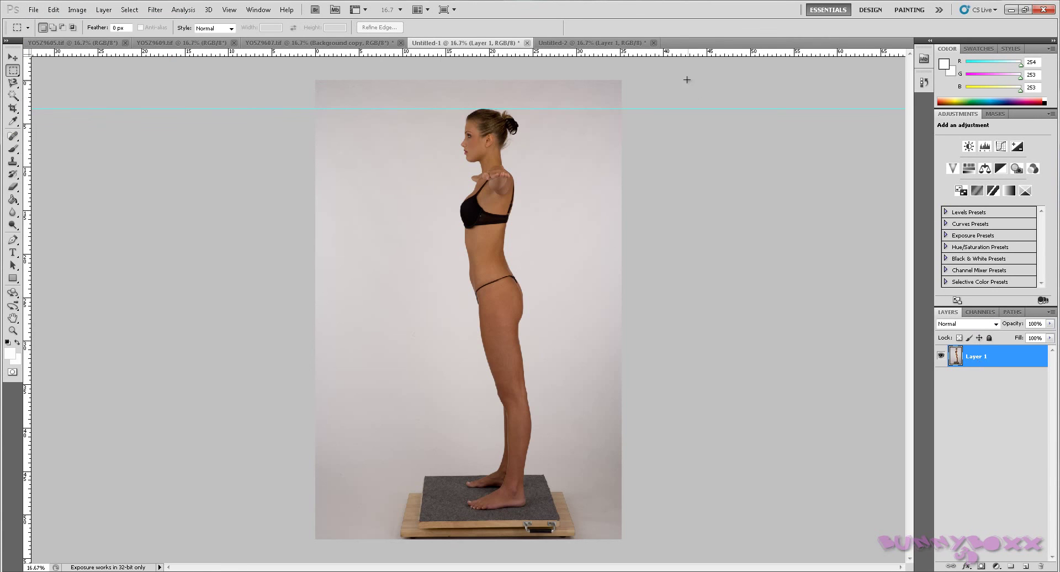
pyautogui.click(595, 43)
pyautogui.click(483, 48)
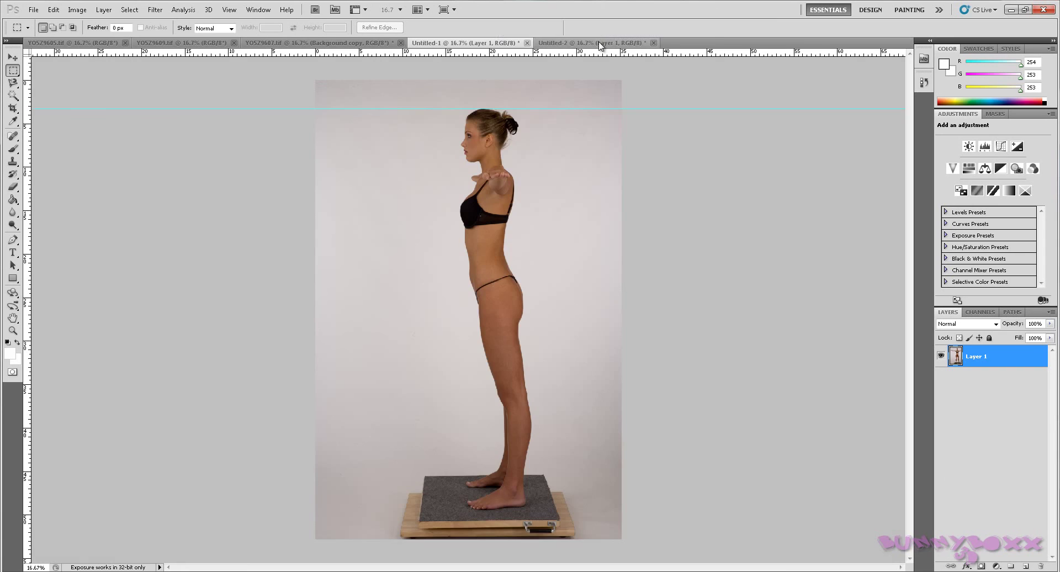
pyautogui.hotkey('ctrl', 'Tab')
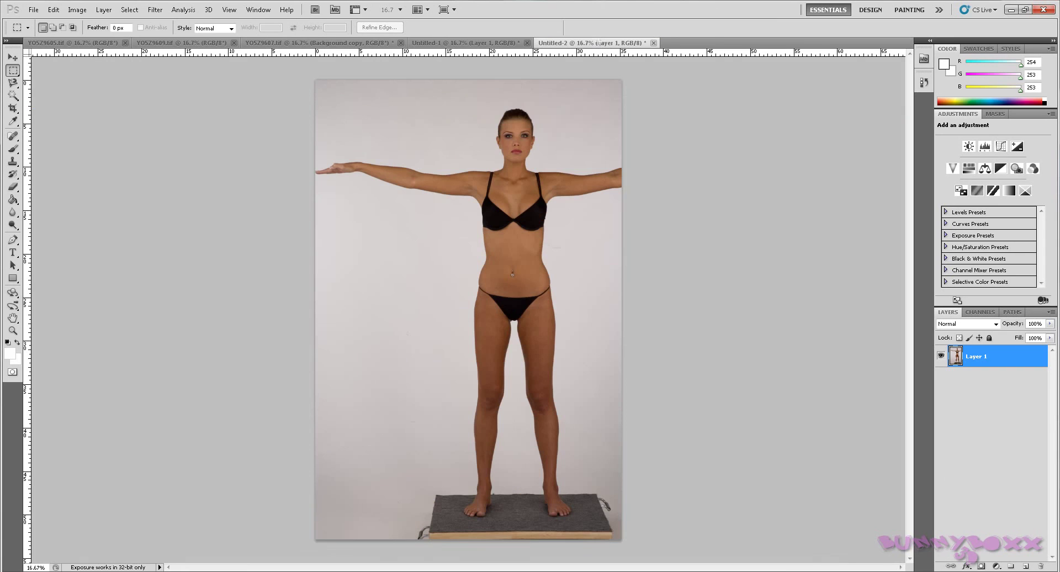
pyautogui.click(476, 43)
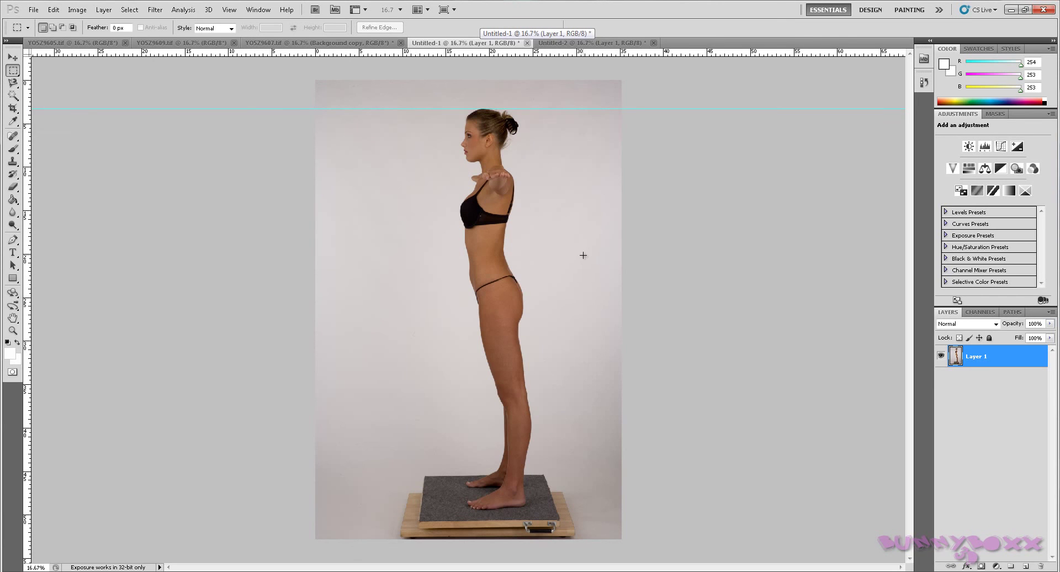
pyautogui.hotkey('ctrl', 'Tab')
pyautogui.hotkey('ctrl', 'shift', 's')
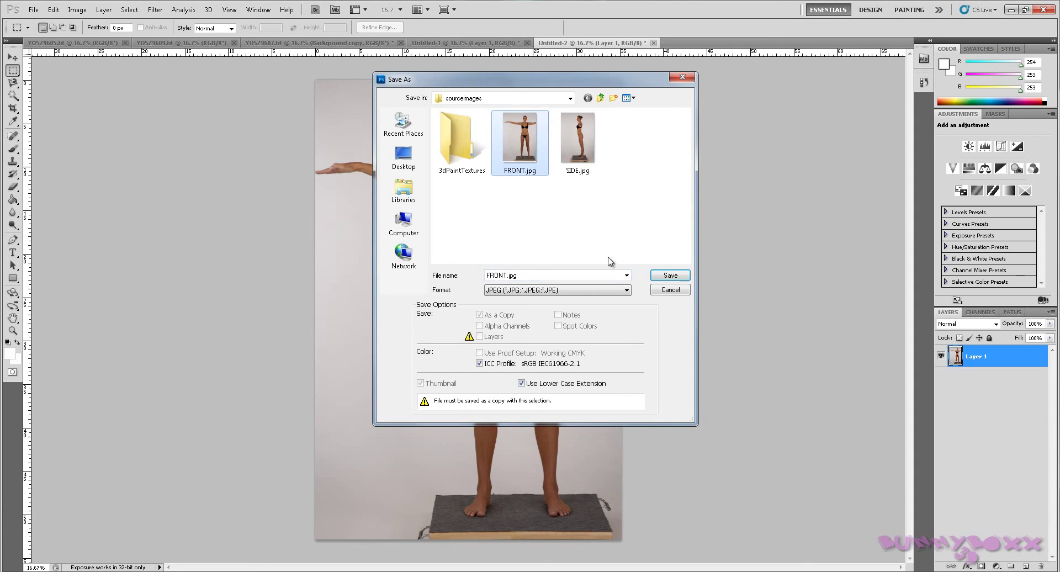
# Step: Save FRONT.jpg to sourceimages, replacing the old file, with Maximum (12) baseline JPEG options
pyautogui.click(670, 275)
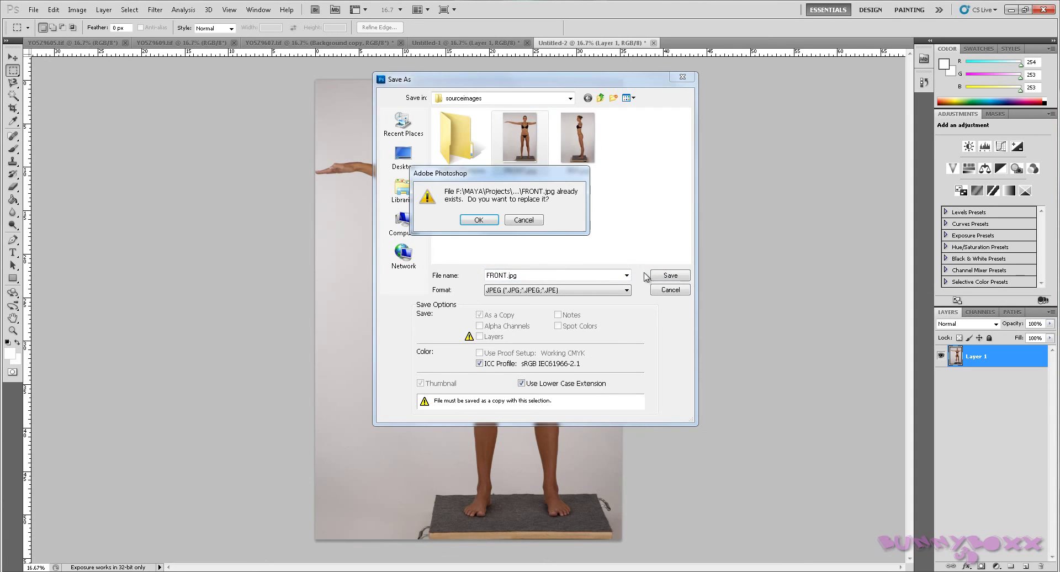
pyautogui.click(493, 221)
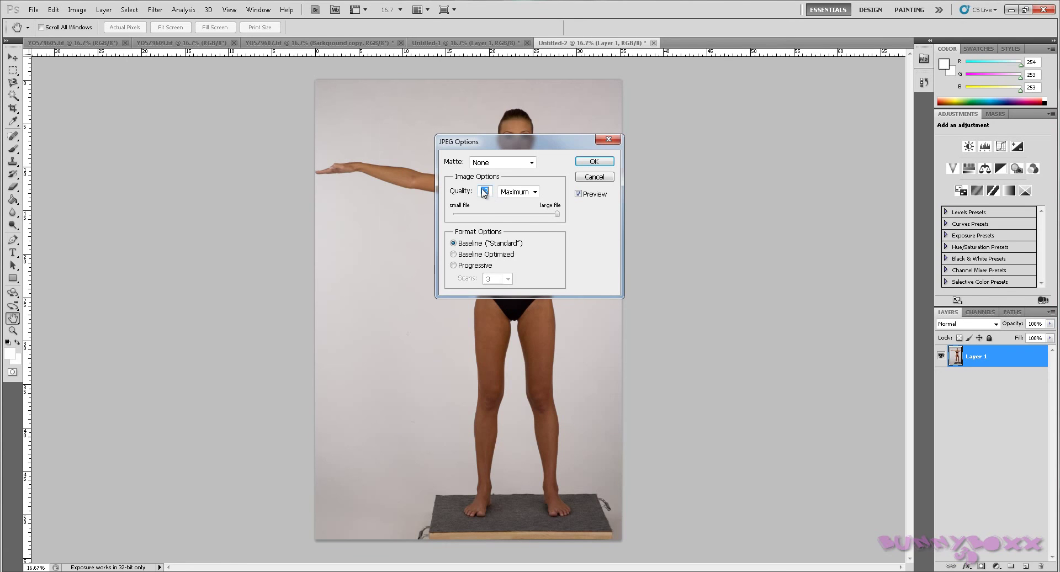
pyautogui.click(590, 164)
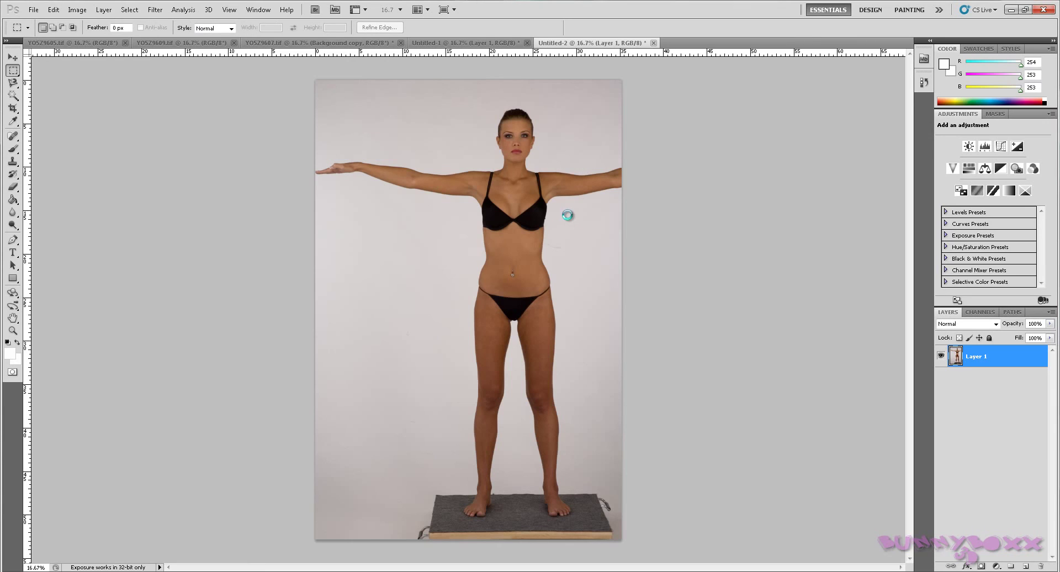